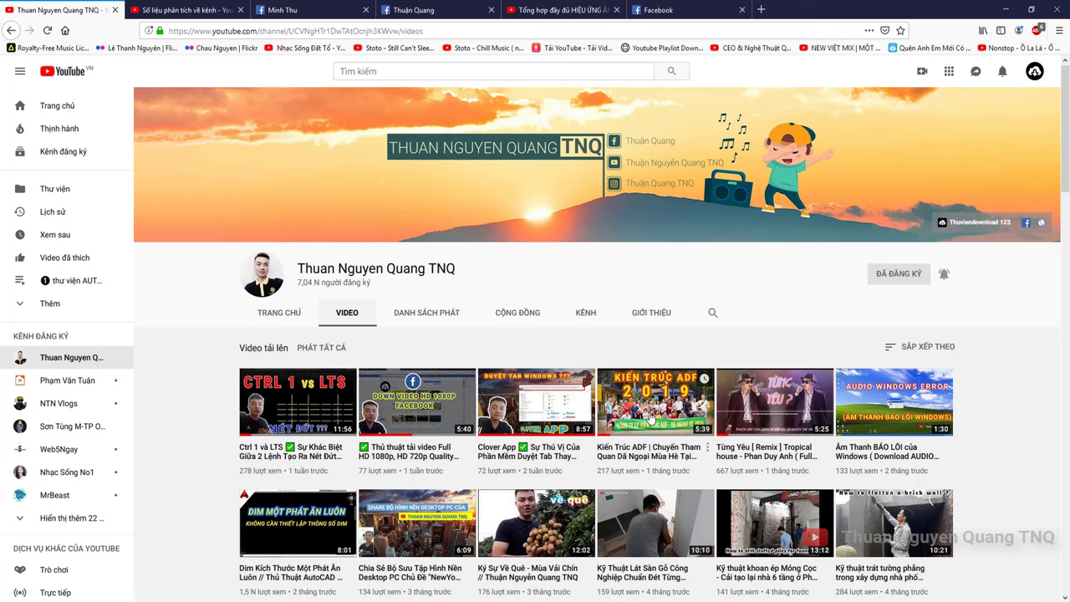
Switch from the YouTube page to the PA Co Vinh.dwg drawing in AutoCAD
{"action": "scroll", "coordinate": [467, 544], "scroll_direction": "down", "scroll_amount": 1}
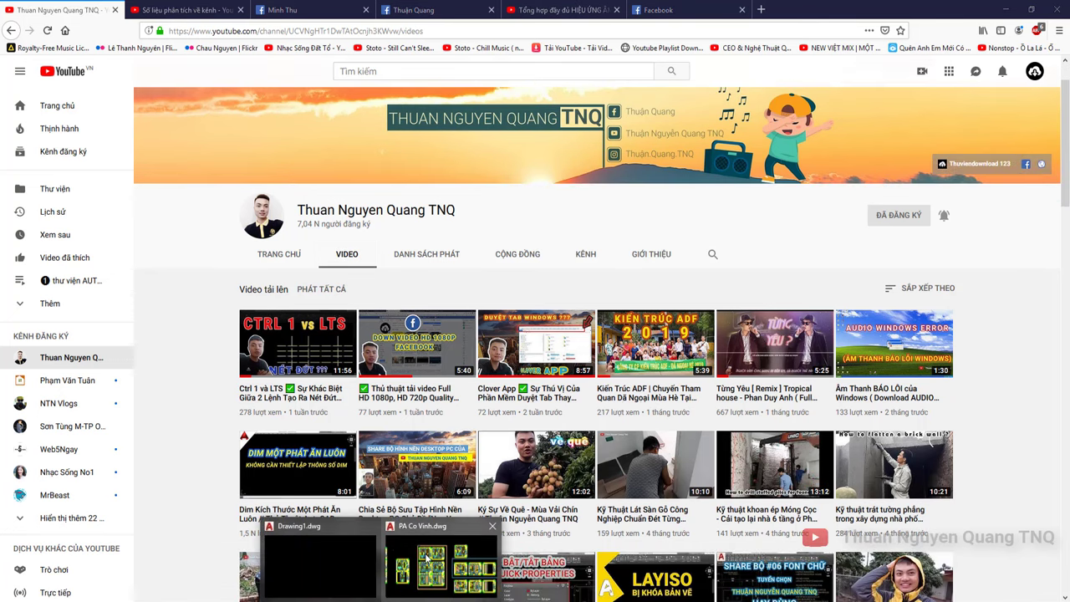
{"action": "left_click", "coordinate": [426, 556]}
Pan and zoom across the PA Co Vinh sheets so the plan title shows in full
{"action": "scroll", "coordinate": [425, 351], "scroll_direction": "down", "scroll_amount": 4}
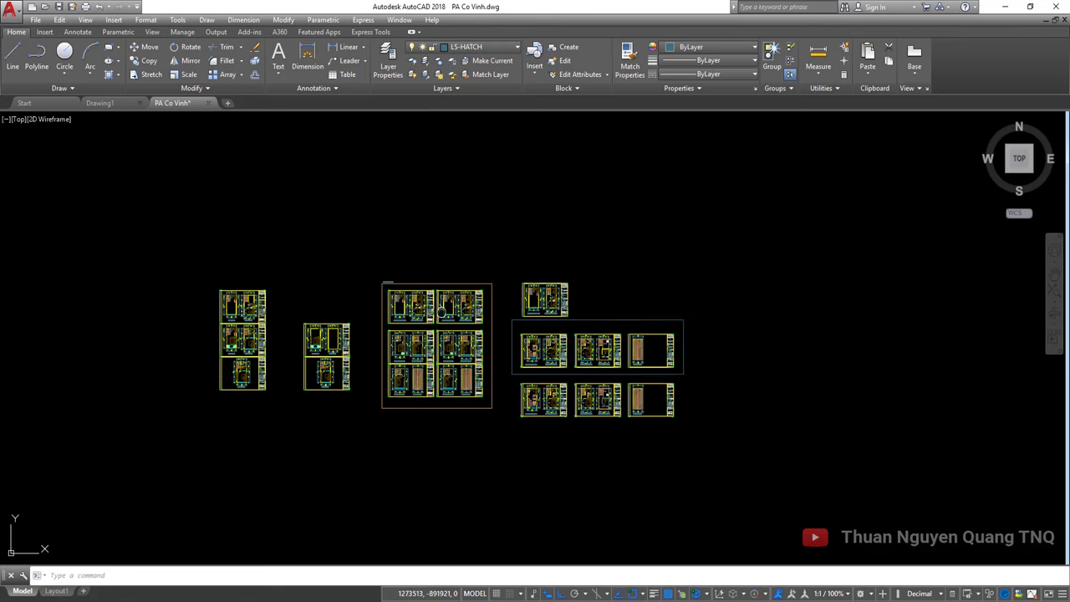
{"action": "middle_click_drag", "start_coordinate": [442, 312], "coordinate": [500, 507]}
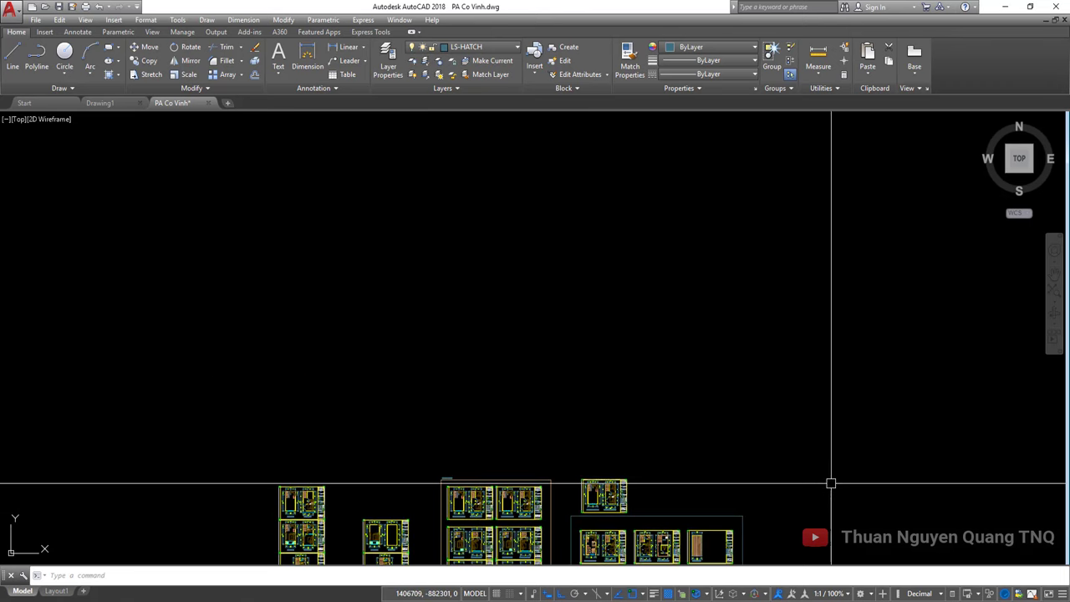
{"action": "mouse_move", "coordinate": [823, 490]}
{"action": "middle_mouse_down"}
{"action": "mouse_move", "coordinate": [818, 462]}
{"action": "mouse_move", "coordinate": [786, 426]}
{"action": "middle_mouse_up"}
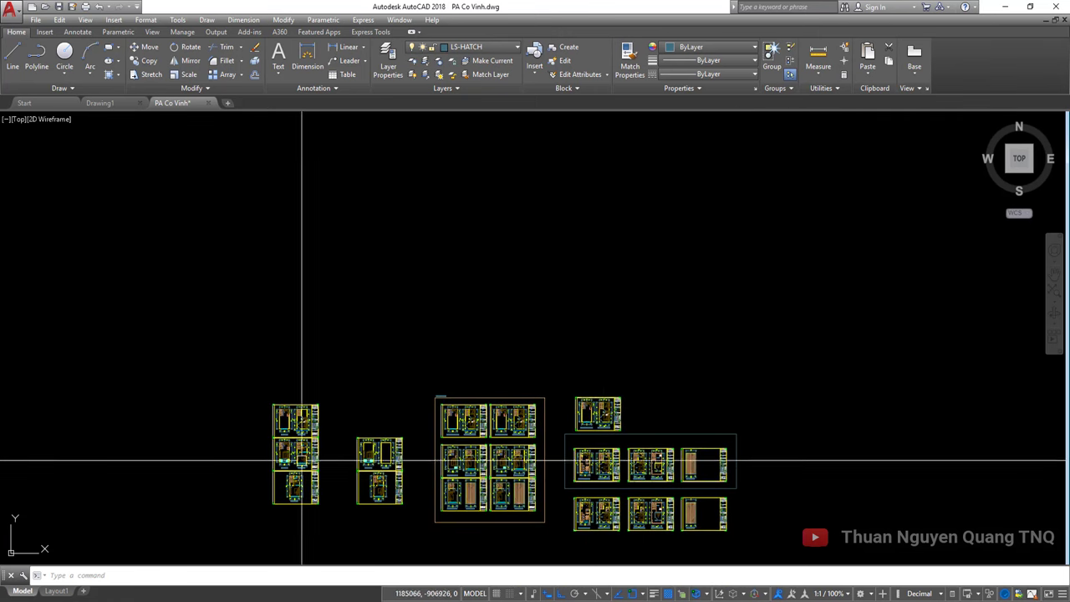
{"action": "scroll", "coordinate": [508, 397], "scroll_direction": "up", "scroll_amount": 5}
{"action": "scroll", "coordinate": [505, 406], "scroll_direction": "up", "scroll_amount": 1}
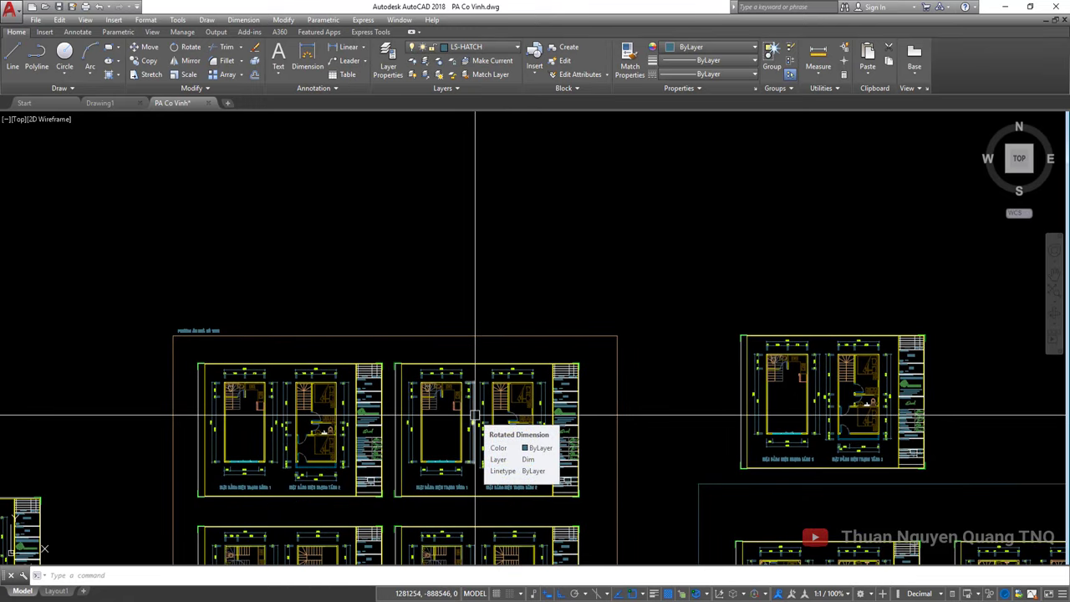
{"action": "scroll", "coordinate": [239, 410], "scroll_direction": "up", "scroll_amount": 5}
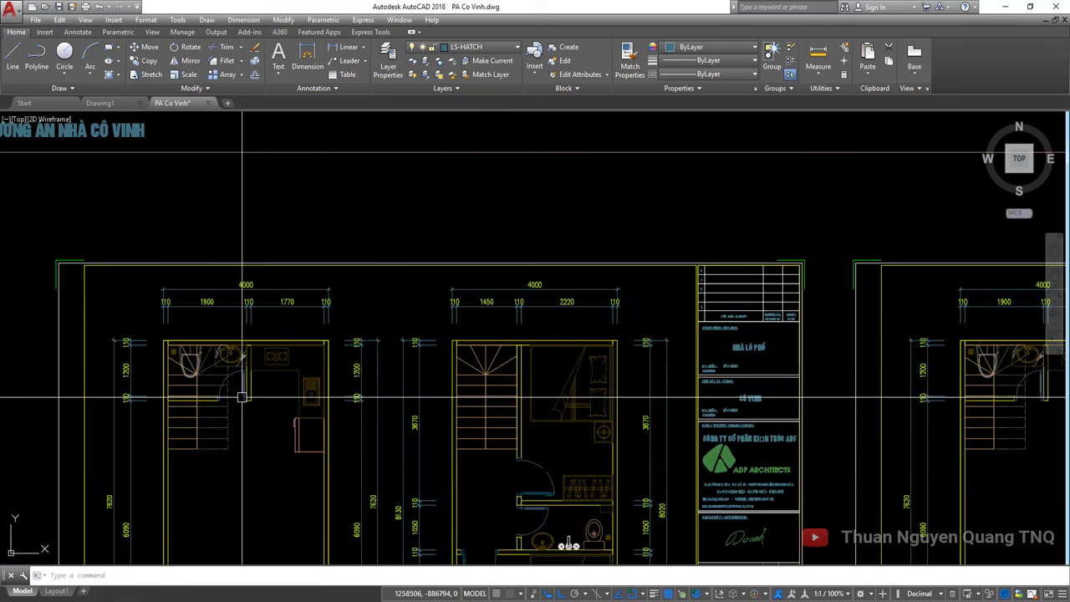
{"action": "middle_click_drag", "start_coordinate": [299, 386], "coordinate": [337, 403]}
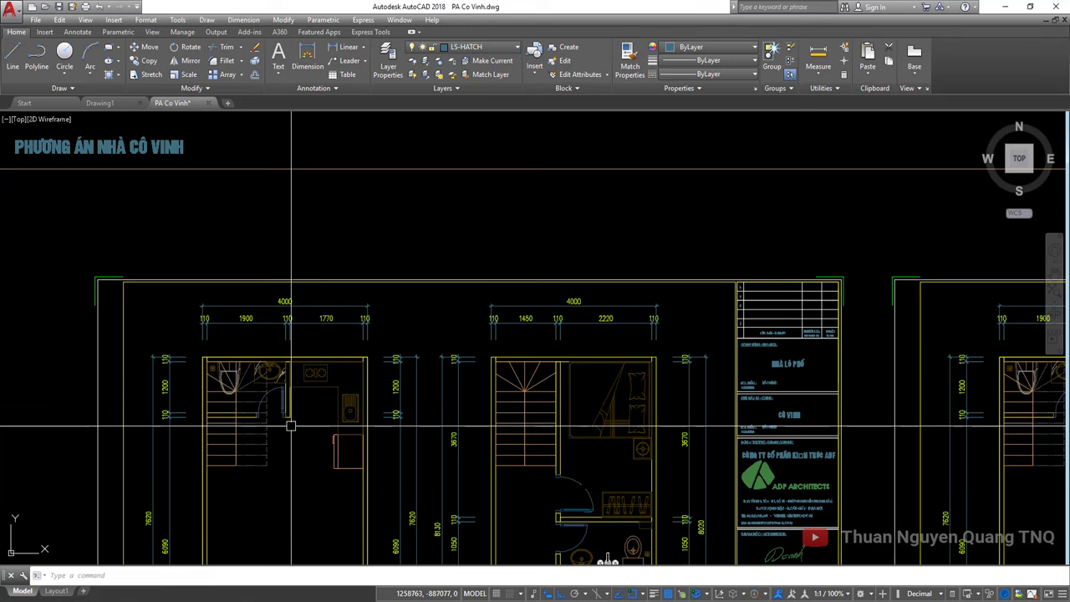
{"action": "scroll", "coordinate": [291, 426], "scroll_direction": "down", "scroll_amount": 2}
{"action": "middle_click_drag", "start_coordinate": [323, 418], "coordinate": [492, 410]}
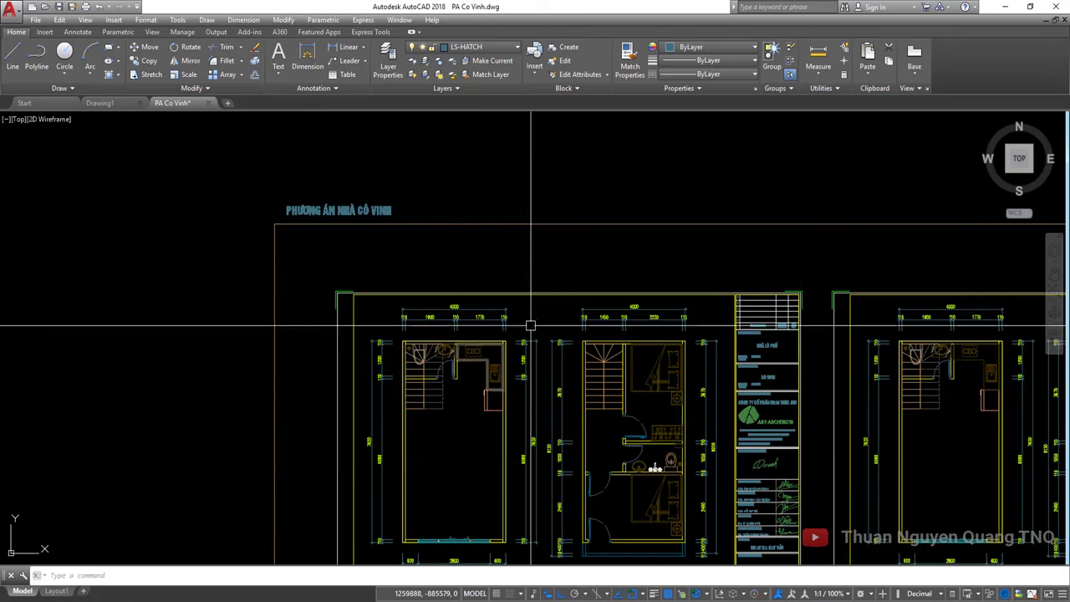
{"action": "scroll", "coordinate": [492, 410], "scroll_direction": "up", "scroll_amount": 1}
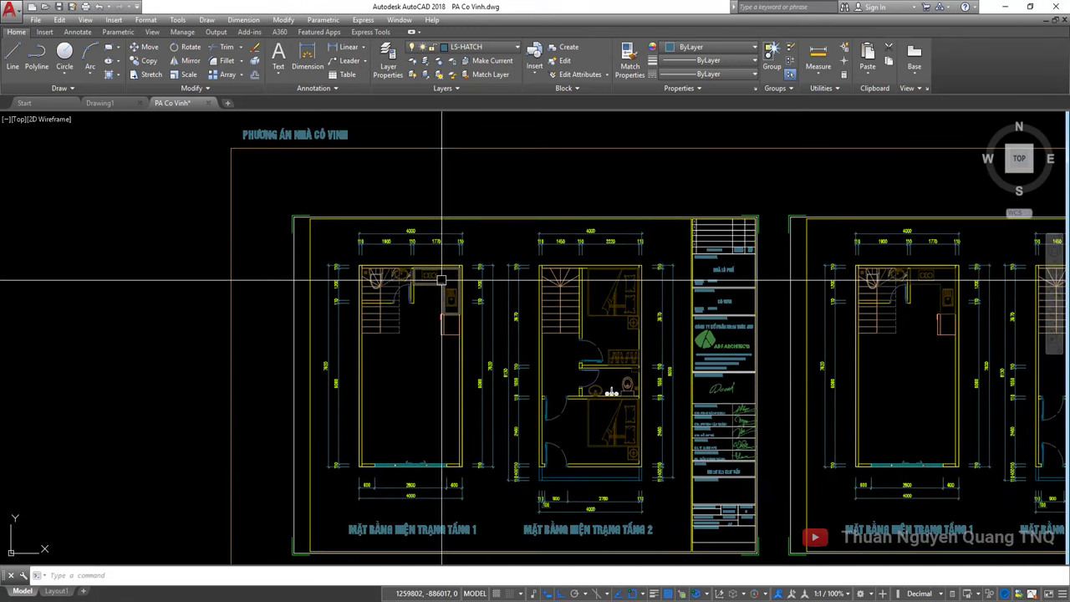
{"action": "scroll", "coordinate": [435, 265], "scroll_direction": "up", "scroll_amount": 2}
{"action": "scroll", "coordinate": [409, 287], "scroll_direction": "down", "scroll_amount": 1}
{"action": "scroll", "coordinate": [409, 310], "scroll_direction": "down", "scroll_amount": 3}
{"action": "scroll", "coordinate": [426, 310], "scroll_direction": "down", "scroll_amount": 1}
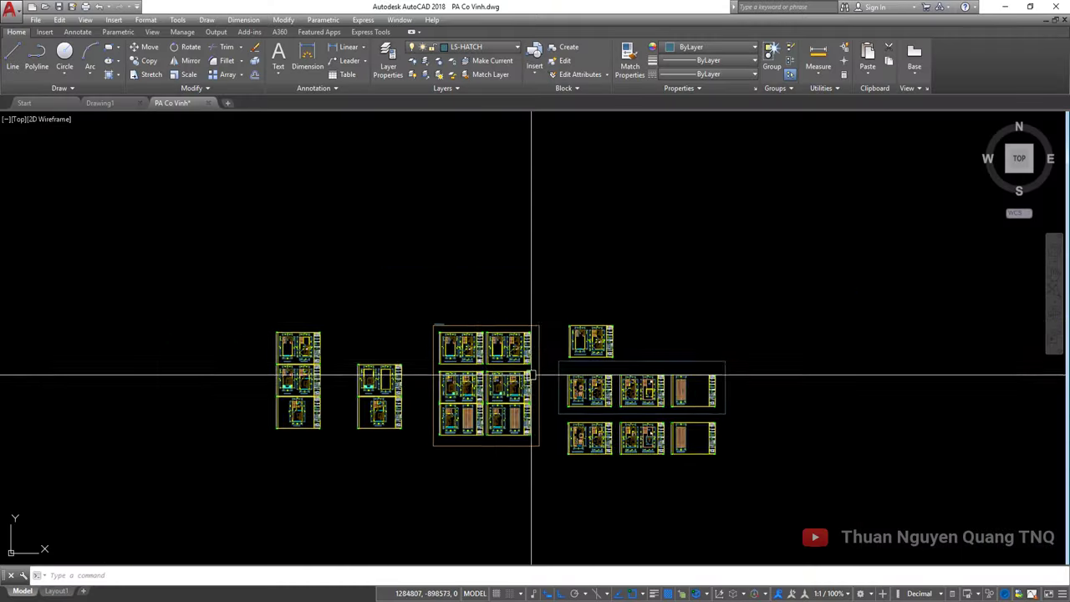
Pan and zoom onto the floor plans, settling on empty space above them
{"action": "middle_click_drag", "start_coordinate": [532, 377], "coordinate": [454, 329]}
{"action": "scroll", "coordinate": [460, 326], "scroll_direction": "up", "scroll_amount": 4}
{"action": "middle_click_drag", "start_coordinate": [680, 298], "coordinate": [655, 332]}
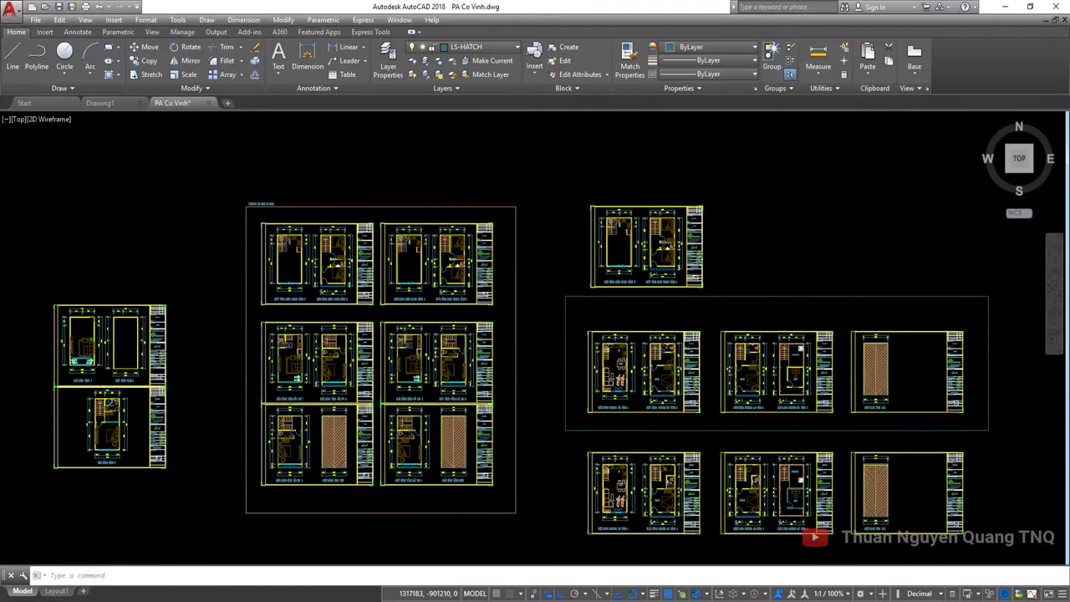
{"action": "scroll", "coordinate": [297, 229], "scroll_direction": "up", "scroll_amount": 5}
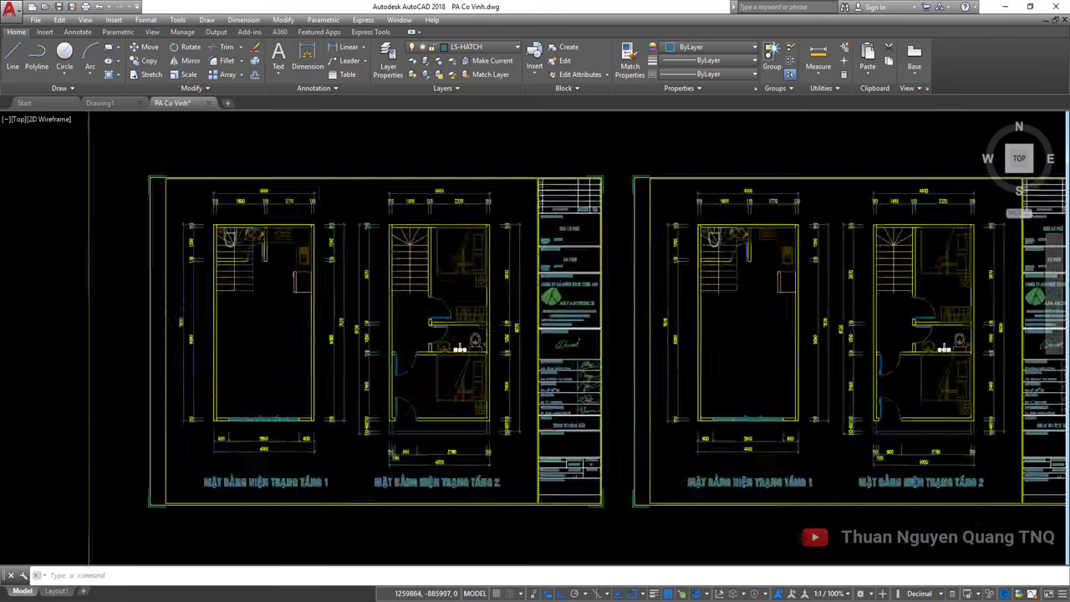
{"action": "scroll", "coordinate": [296, 224], "scroll_direction": "up", "scroll_amount": 2}
{"action": "middle_click_drag", "start_coordinate": [533, 263], "coordinate": [416, 303]}
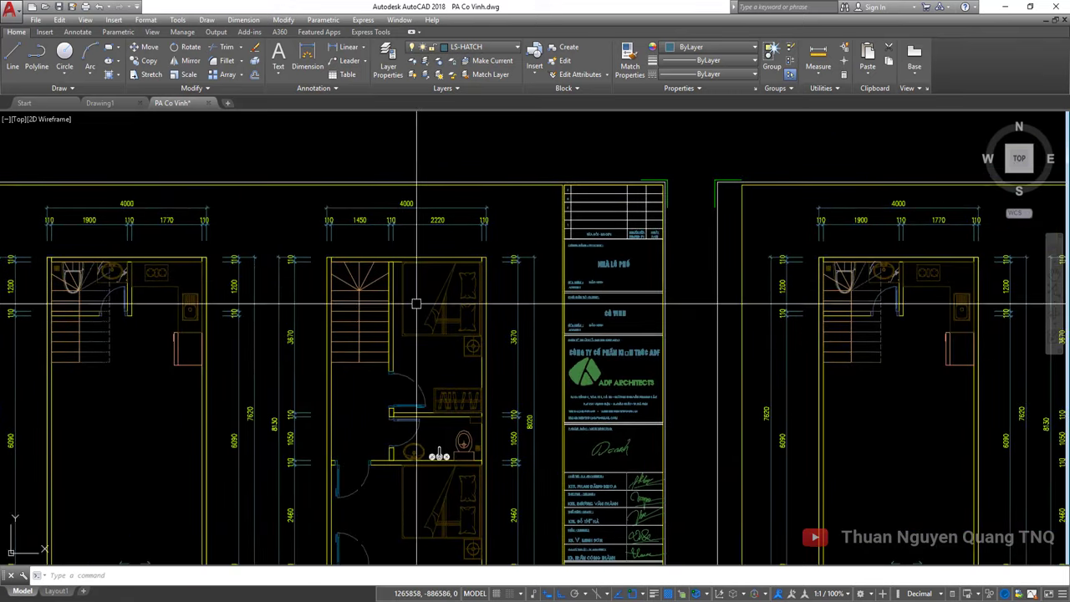
{"action": "scroll", "coordinate": [416, 303], "scroll_direction": "down", "scroll_amount": 5}
{"action": "scroll", "coordinate": [451, 275], "scroll_direction": "up", "scroll_amount": 6}
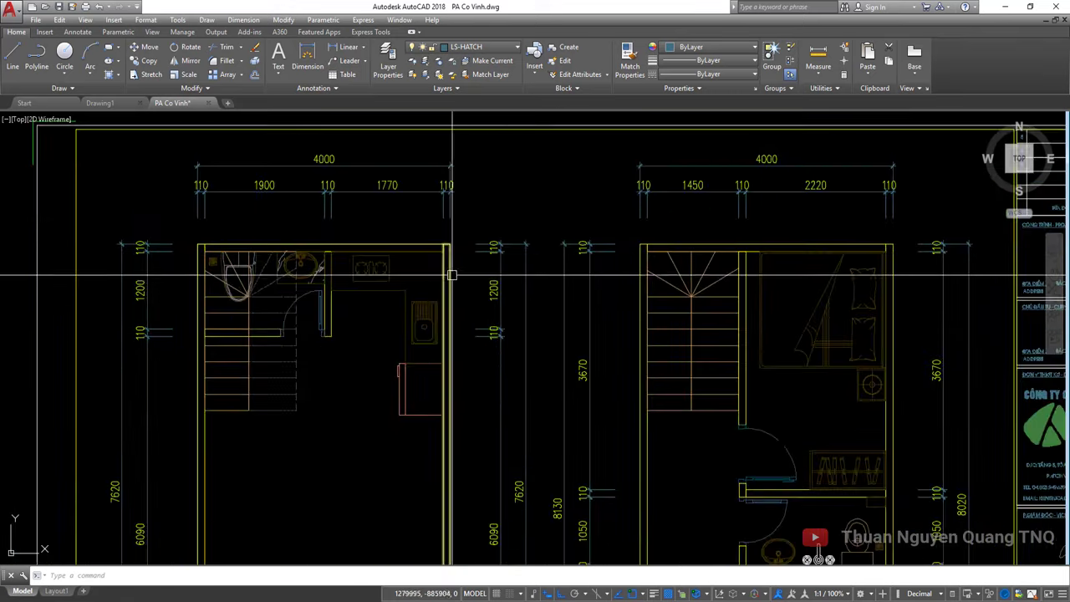
{"action": "scroll", "coordinate": [425, 289], "scroll_direction": "down", "scroll_amount": 2}
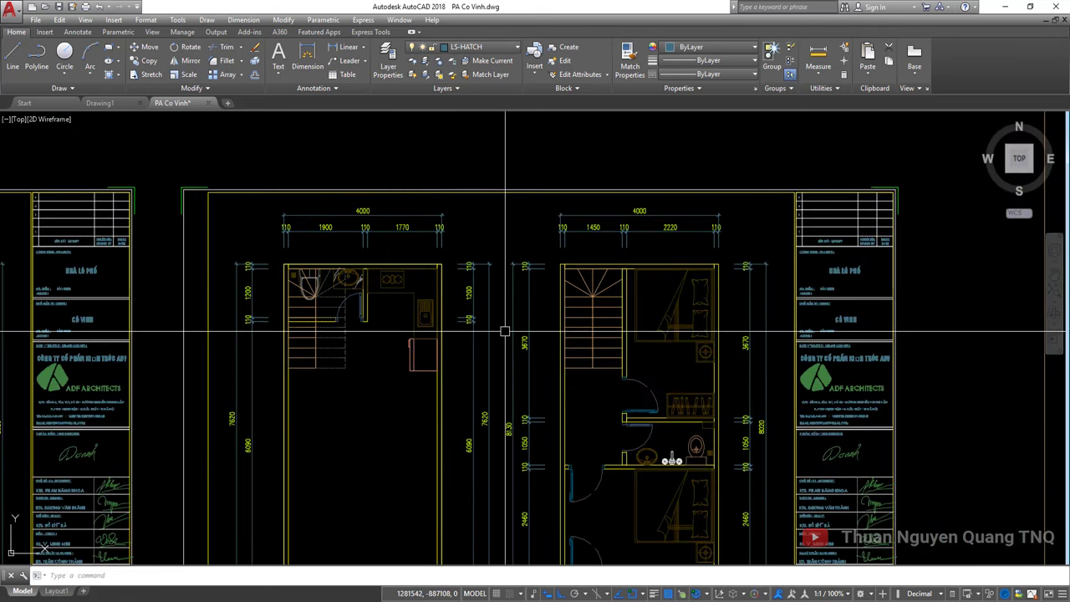
{"action": "scroll", "coordinate": [505, 332], "scroll_direction": "down", "scroll_amount": 4}
{"action": "scroll", "coordinate": [377, 361], "scroll_direction": "up", "scroll_amount": 1}
{"action": "scroll", "coordinate": [299, 310], "scroll_direction": "up", "scroll_amount": 2}
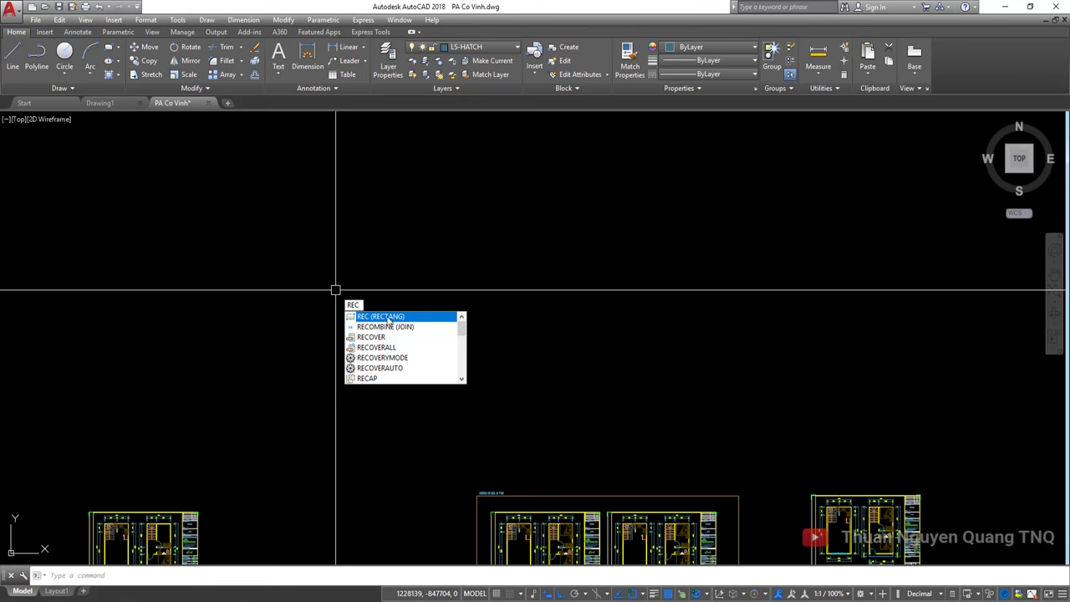
Draw a 1000 × 1000 rectangle with RECTANG in the blank area above the plans
{"action": "left_click", "coordinate": [387, 318]}
{"action": "left_click", "coordinate": [367, 223]}
{"action": "type", "text": "1000"}
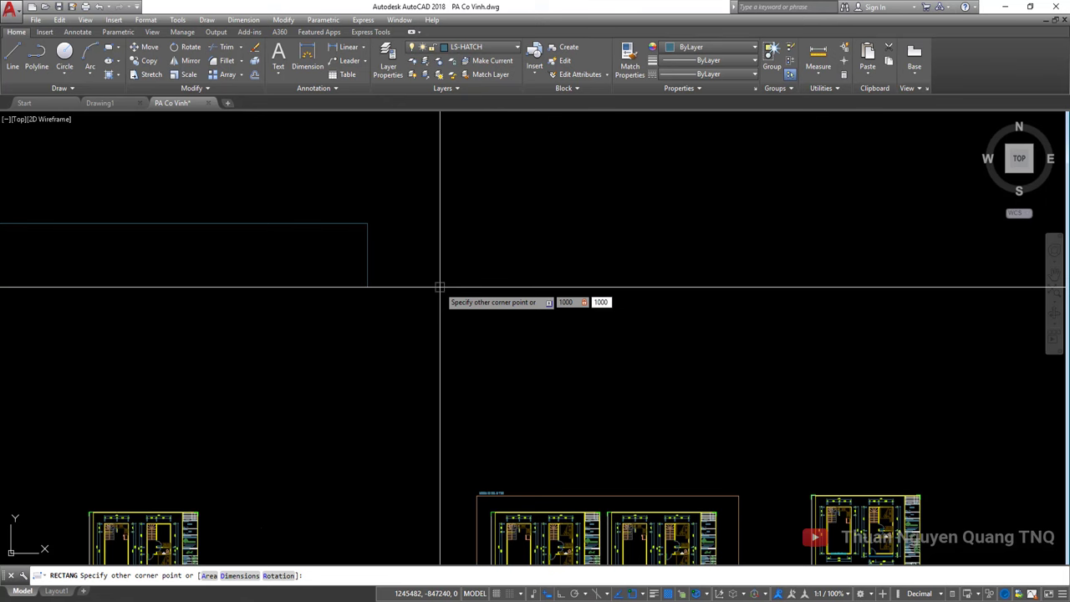
{"action": "key", "text": "Return"}
{"action": "scroll", "coordinate": [368, 223], "scroll_direction": "up", "scroll_amount": 10}
Select the new 1000 × 1000 square with a crossing window
{"action": "left_click", "coordinate": [381, 212]}
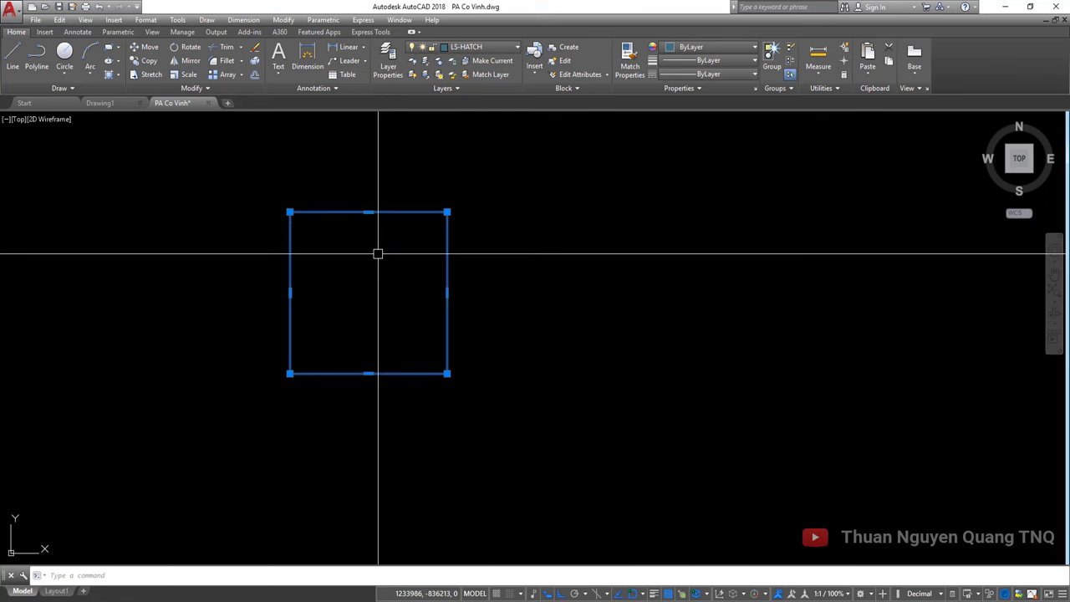
{"action": "key", "text": "Escape"}
{"action": "left_click", "coordinate": [459, 189]}
{"action": "left_click", "coordinate": [388, 231]}
{"action": "scroll", "coordinate": [301, 245], "scroll_direction": "down", "scroll_amount": 3}
{"action": "left_click", "coordinate": [300, 245]}
{"action": "left_click", "coordinate": [356, 214]}
{"action": "scroll", "coordinate": [357, 214], "scroll_direction": "up", "scroll_amount": 4}
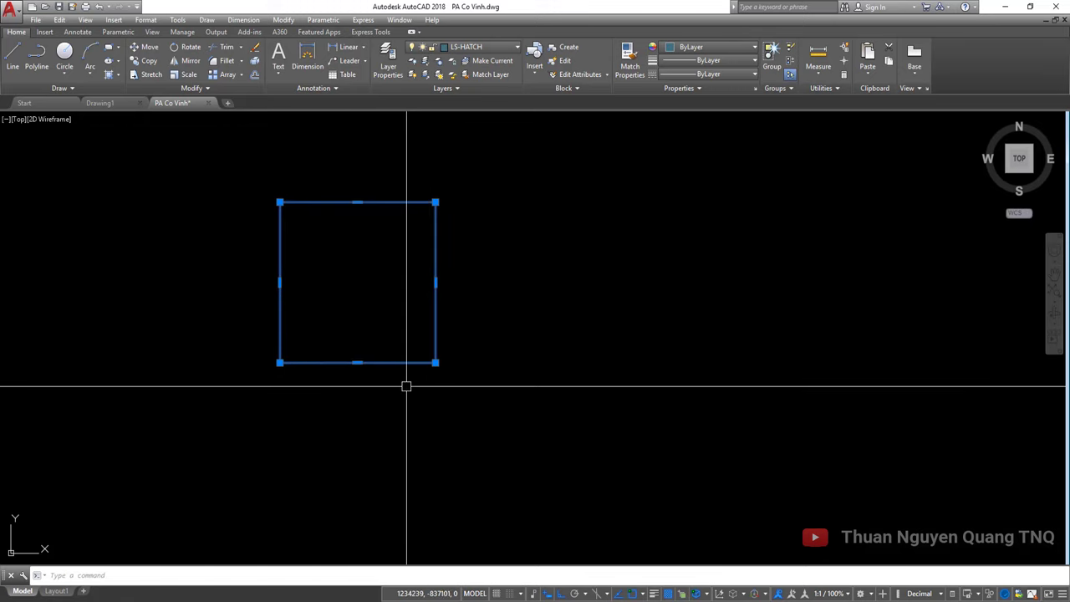
{"action": "key", "text": "Escape"}
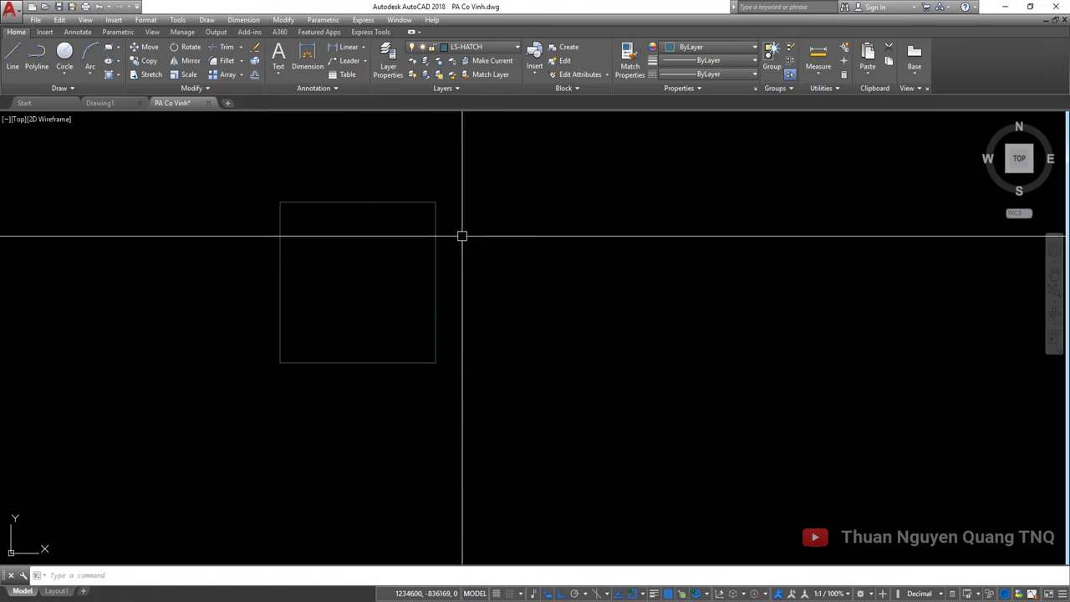
{"action": "left_click", "coordinate": [410, 280]}
{"action": "left_click", "coordinate": [387, 284]}
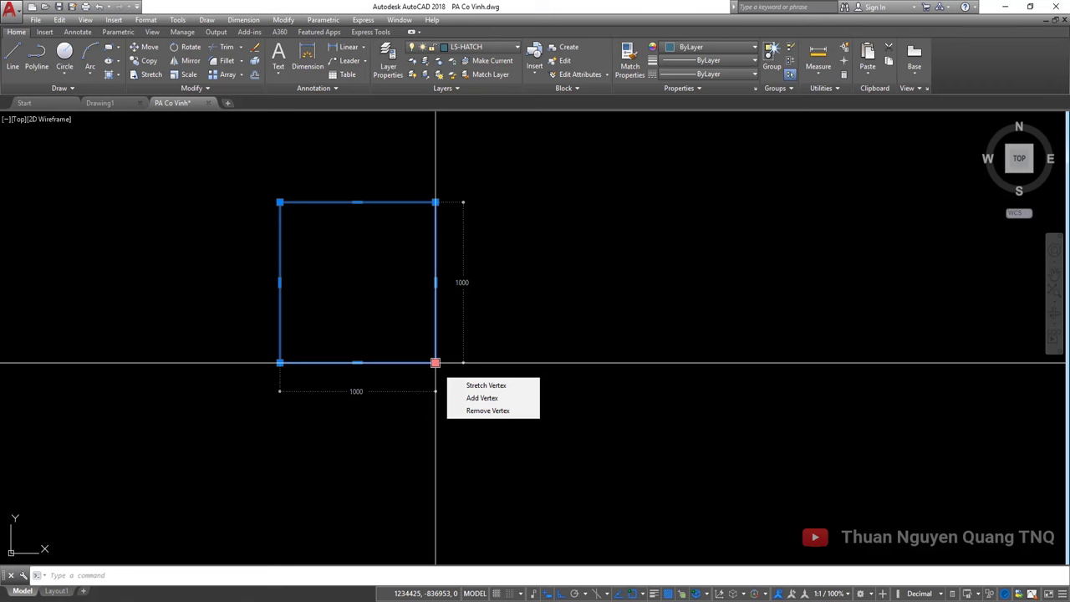
Copy the square twice to the right from its centre, using CO
{"action": "key", "text": "Delete"}
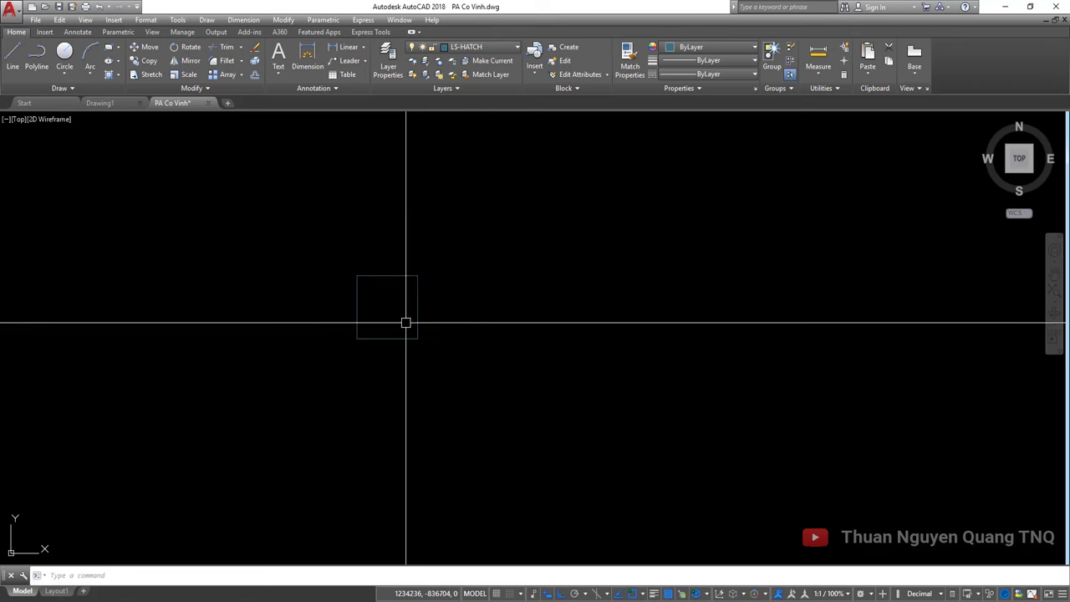
{"action": "left_click", "coordinate": [390, 310]}
{"action": "type", "text": "co"}
{"action": "key", "text": "Return"}
{"action": "left_click", "coordinate": [386, 307]}
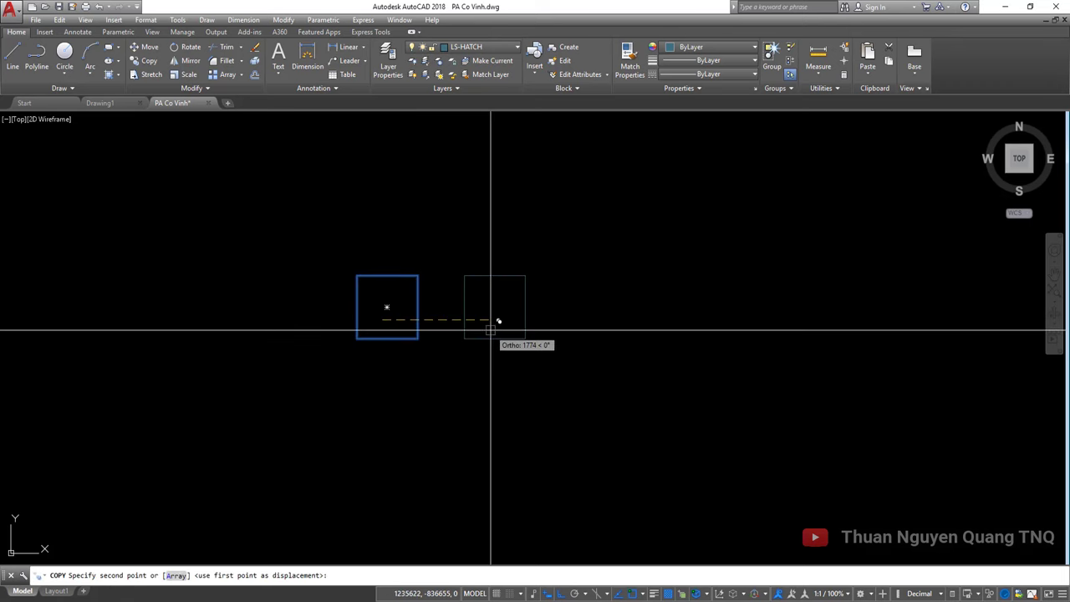
{"action": "left_click", "coordinate": [522, 326]}
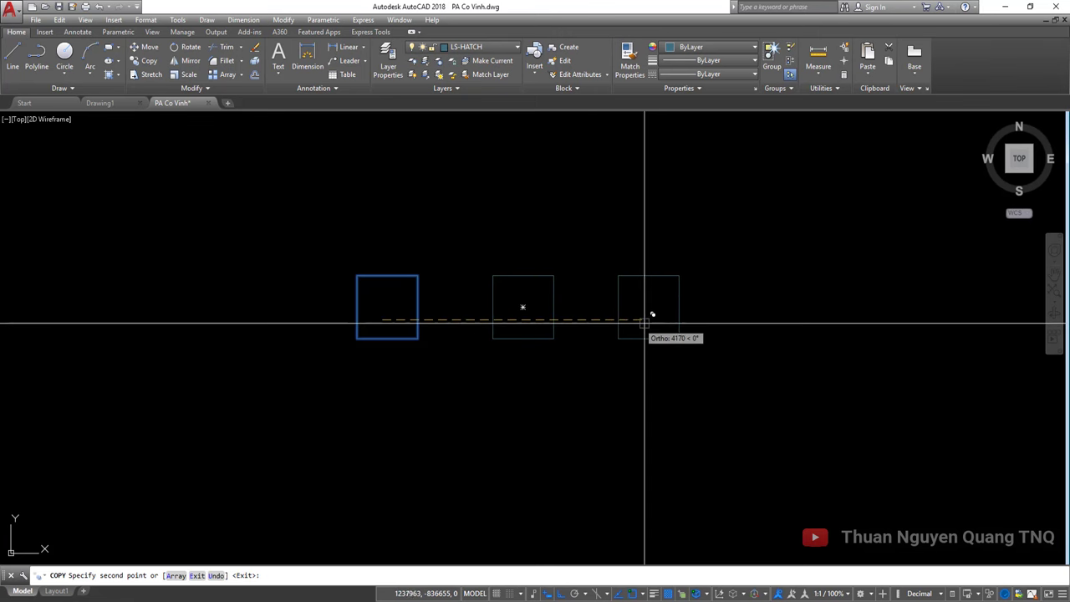
{"action": "left_click", "coordinate": [643, 328]}
{"action": "key", "text": "Return"}
Frame the three squares and check the middle and left ones by selecting them
{"action": "scroll", "coordinate": [540, 332], "scroll_direction": "up", "scroll_amount": 2}
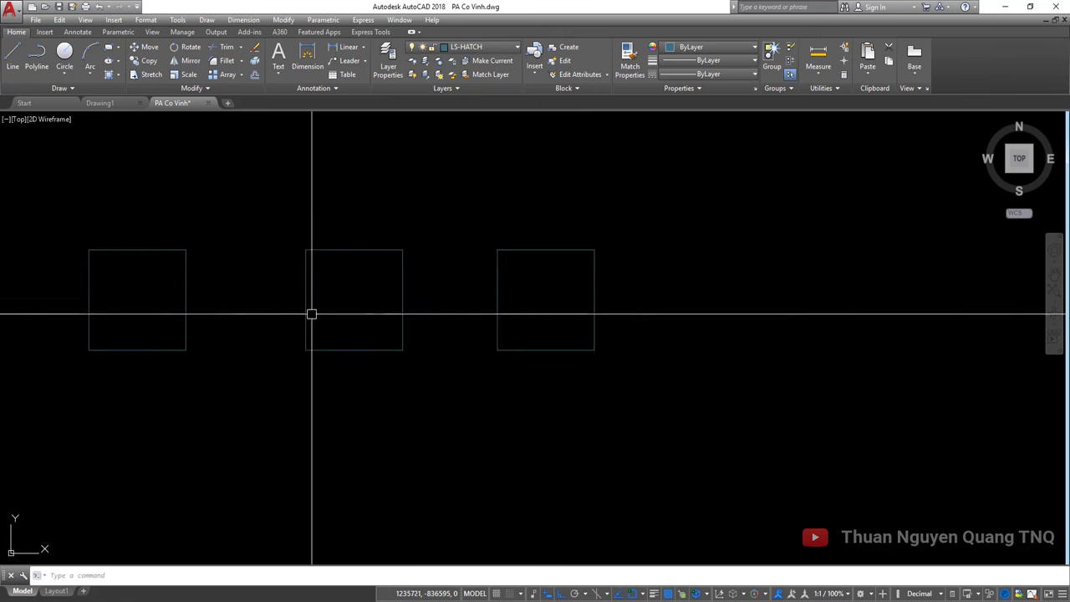
{"action": "left_click", "coordinate": [513, 306]}
{"action": "key", "text": "Escape"}
{"action": "middle_click_drag", "start_coordinate": [280, 298], "coordinate": [312, 287]}
{"action": "left_click", "coordinate": [337, 307]}
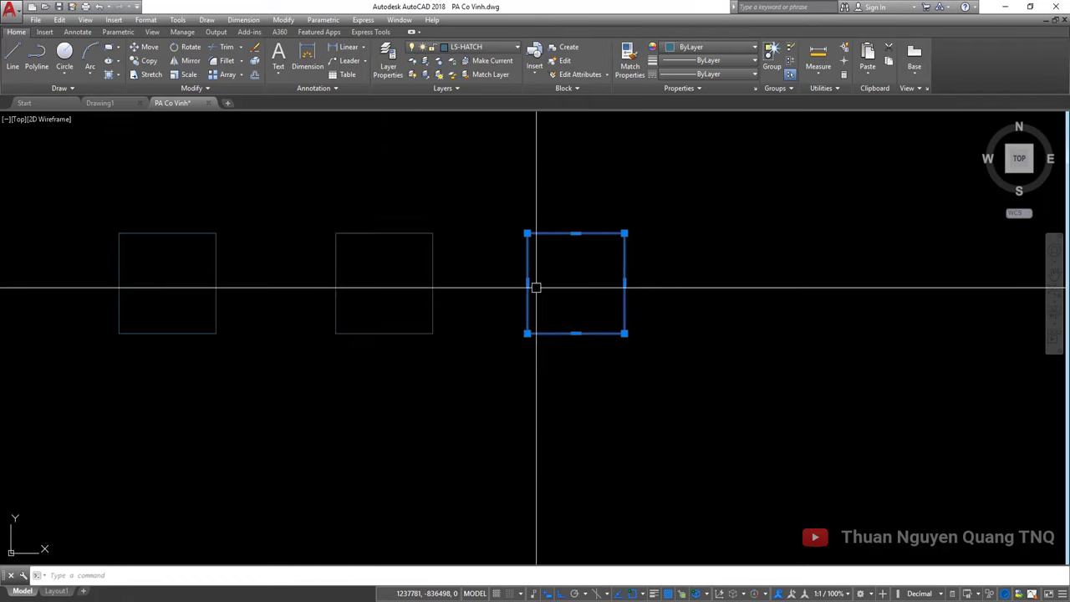
{"action": "key", "text": "Escape"}
{"action": "left_click_drag", "start_coordinate": [299, 312], "coordinate": [175, 277]}
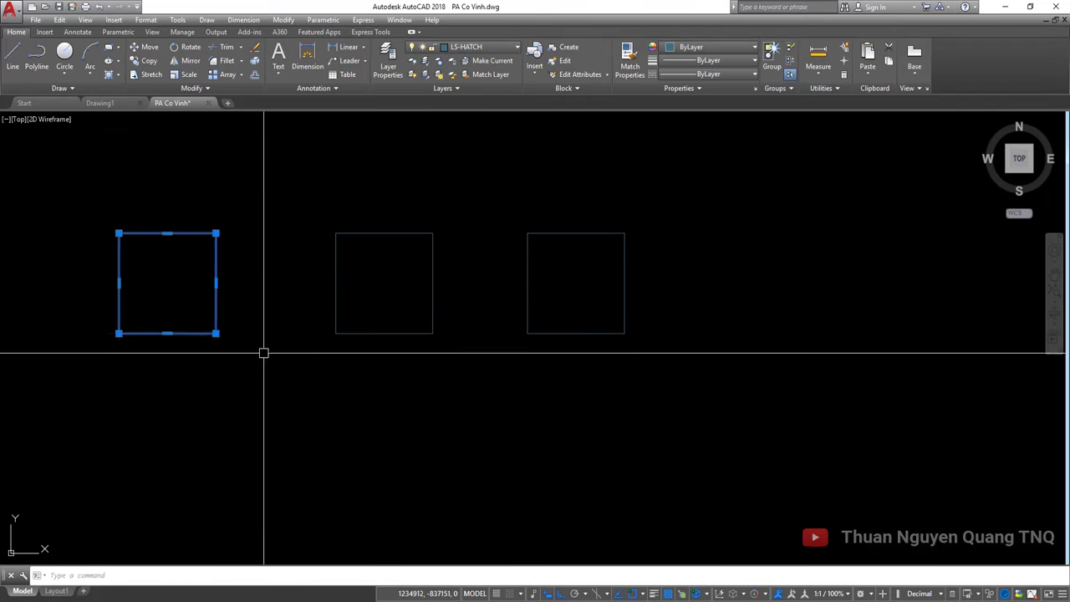
{"action": "key", "text": "Escape"}
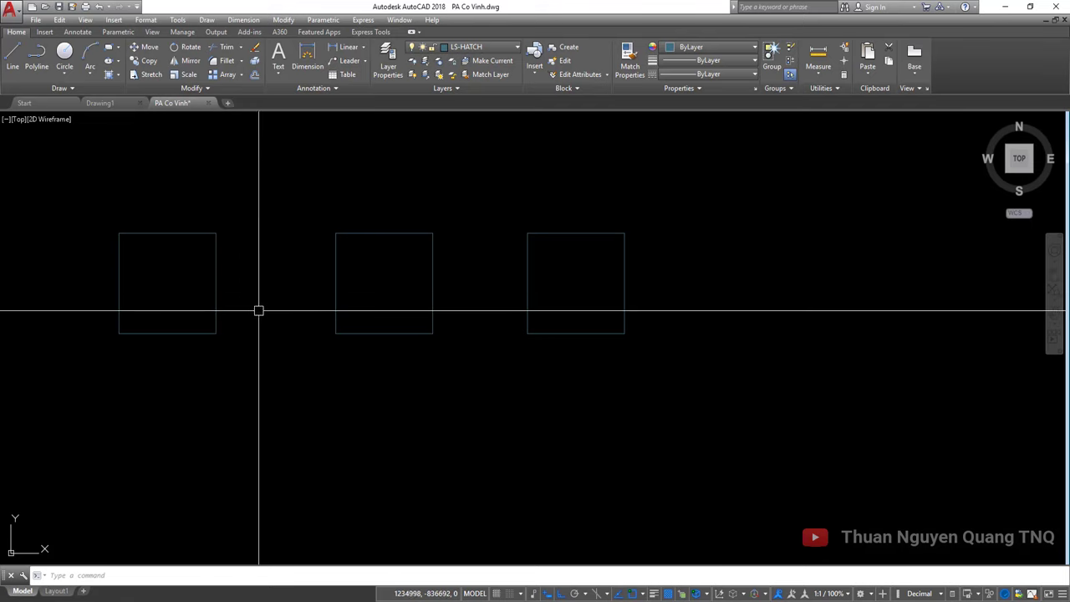
Zoom and recentre the row, then window-select the middle square and clear it
{"action": "scroll", "coordinate": [196, 273], "scroll_direction": "up", "scroll_amount": 2}
{"action": "middle_click_drag", "start_coordinate": [196, 273], "coordinate": [269, 279]}
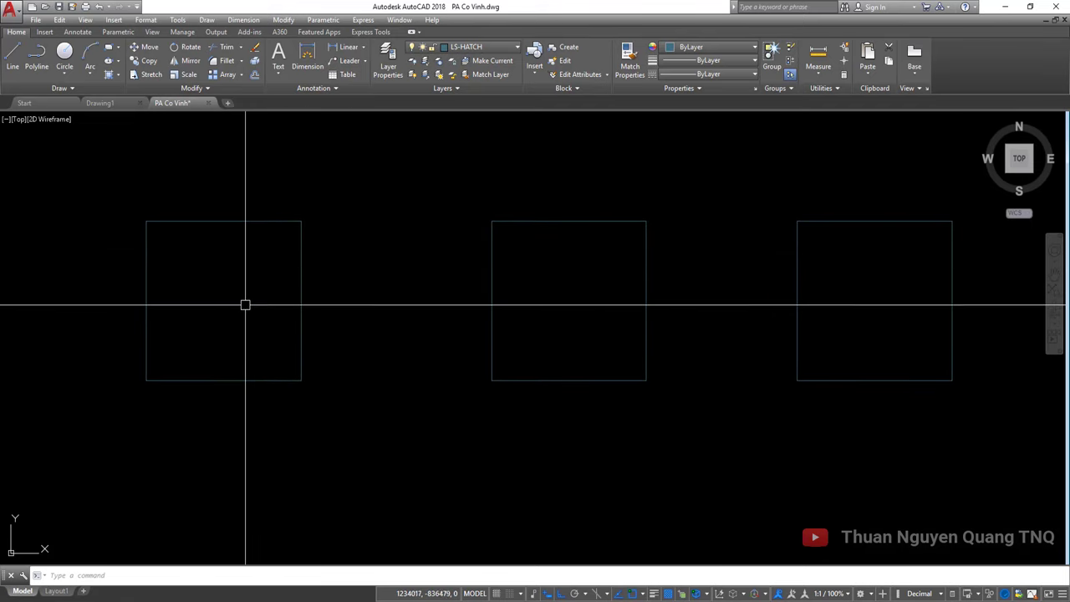
{"action": "middle_click_drag", "start_coordinate": [461, 332], "coordinate": [368, 325]}
{"action": "left_click", "coordinate": [526, 171]}
{"action": "scroll", "coordinate": [387, 281], "scroll_direction": "down", "scroll_amount": 2}
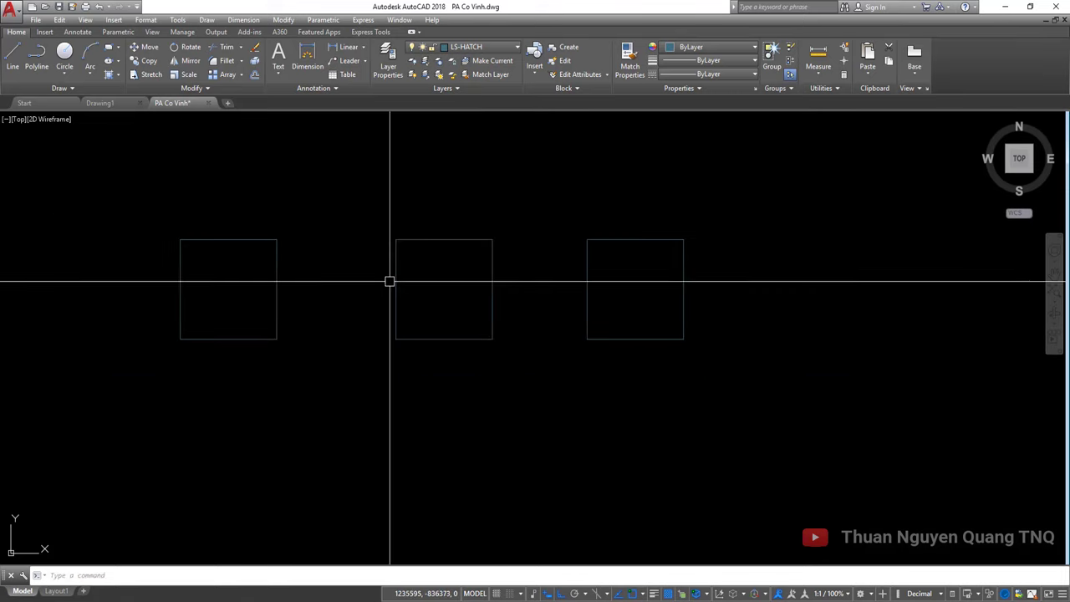
{"action": "left_click", "coordinate": [438, 270]}
{"action": "key", "text": "Escape"}
{"action": "left_click", "coordinate": [493, 282]}
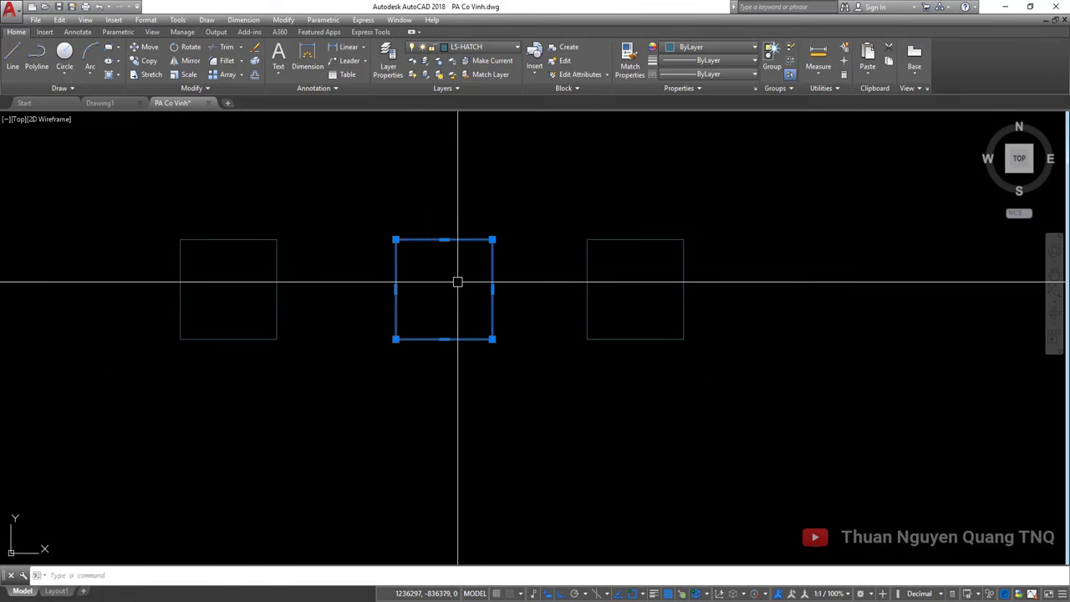
{"action": "key", "text": "Escape"}
{"action": "type", "text": "scv"}
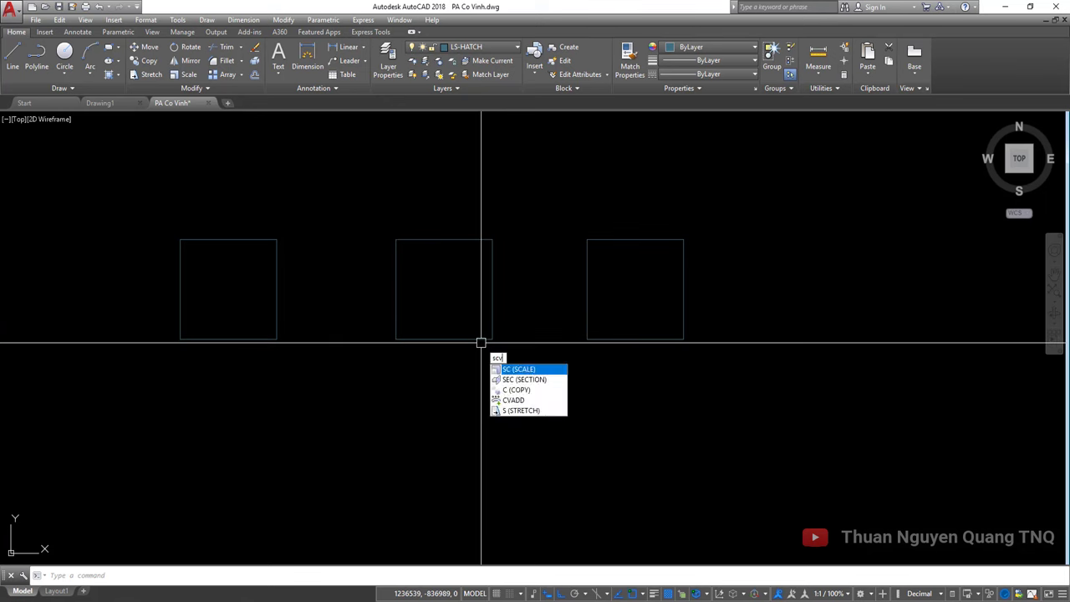
{"action": "key", "text": "Escape"}
{"action": "type", "text": "sc"}
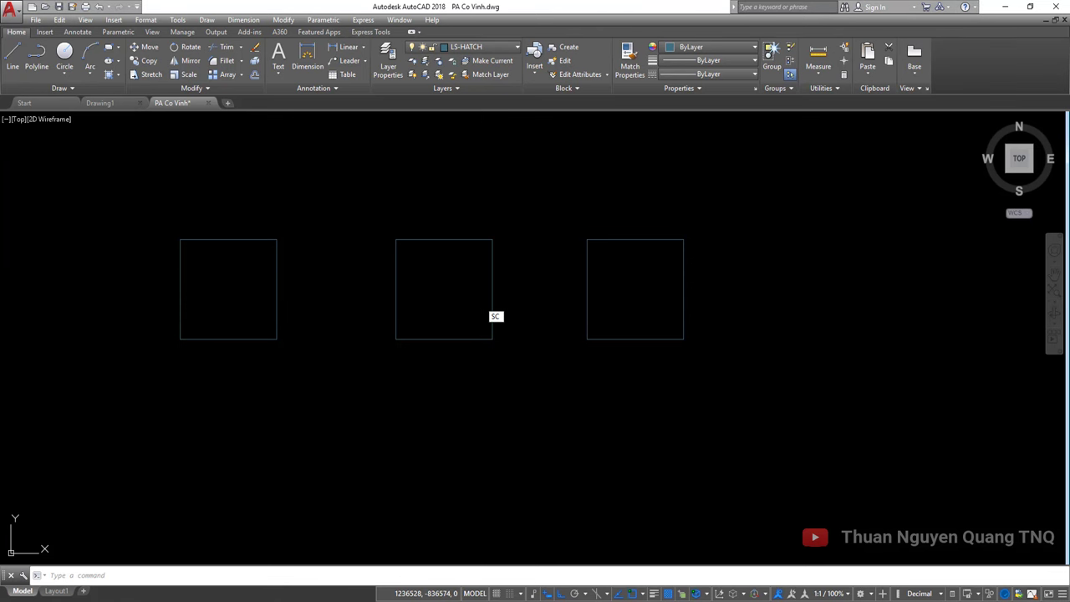
{"action": "left_click", "coordinate": [573, 414]}
{"action": "key", "text": "ctrl+1"}
{"action": "key", "text": "Escape"}
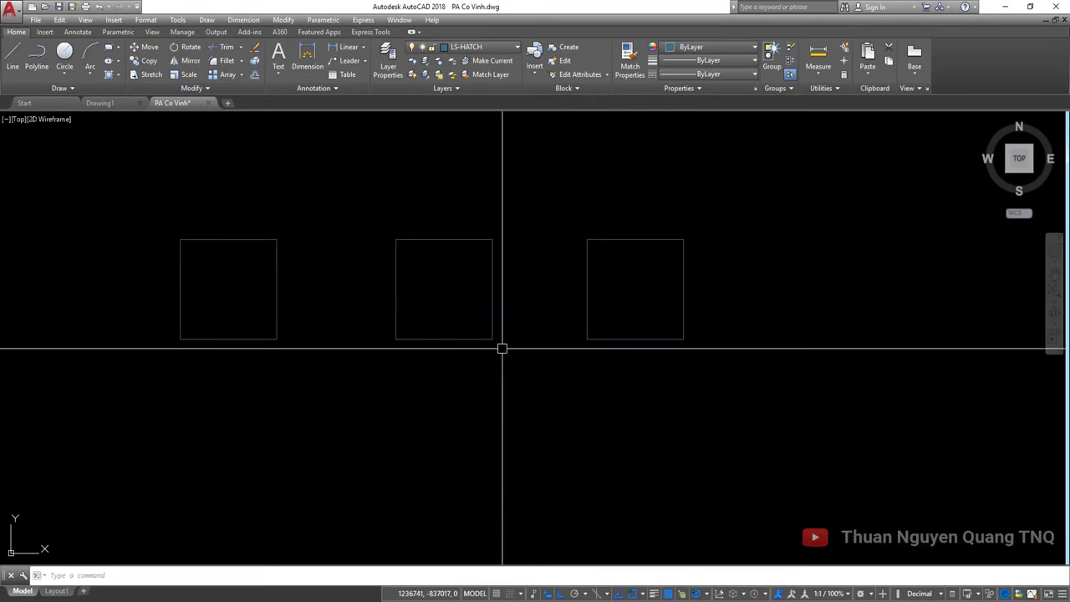
{"action": "middle_click_drag", "start_coordinate": [531, 290], "coordinate": [488, 289]}
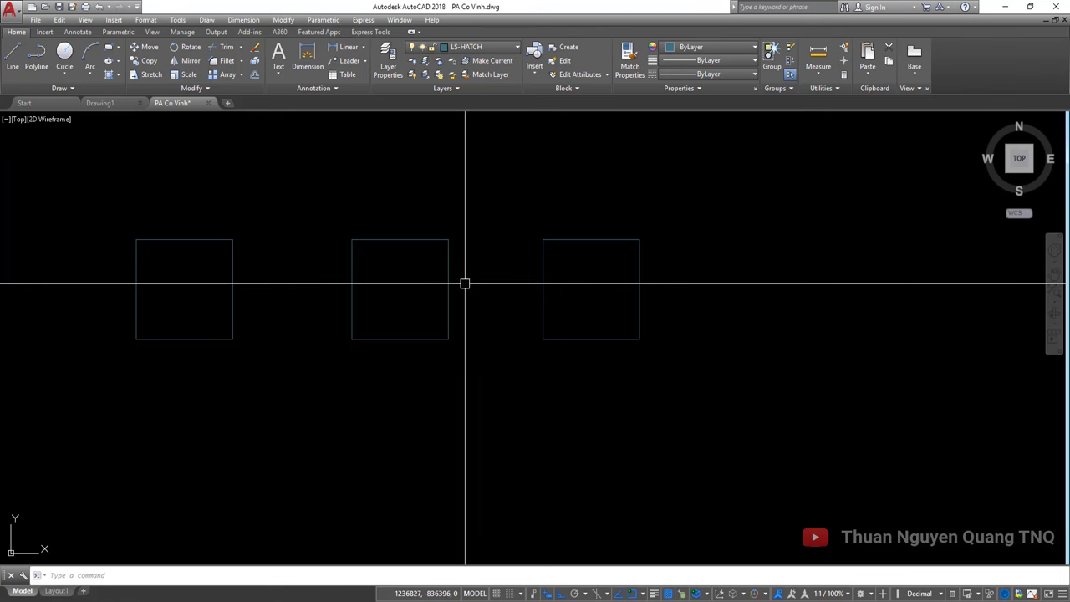
{"action": "key", "text": "ctrl+1"}
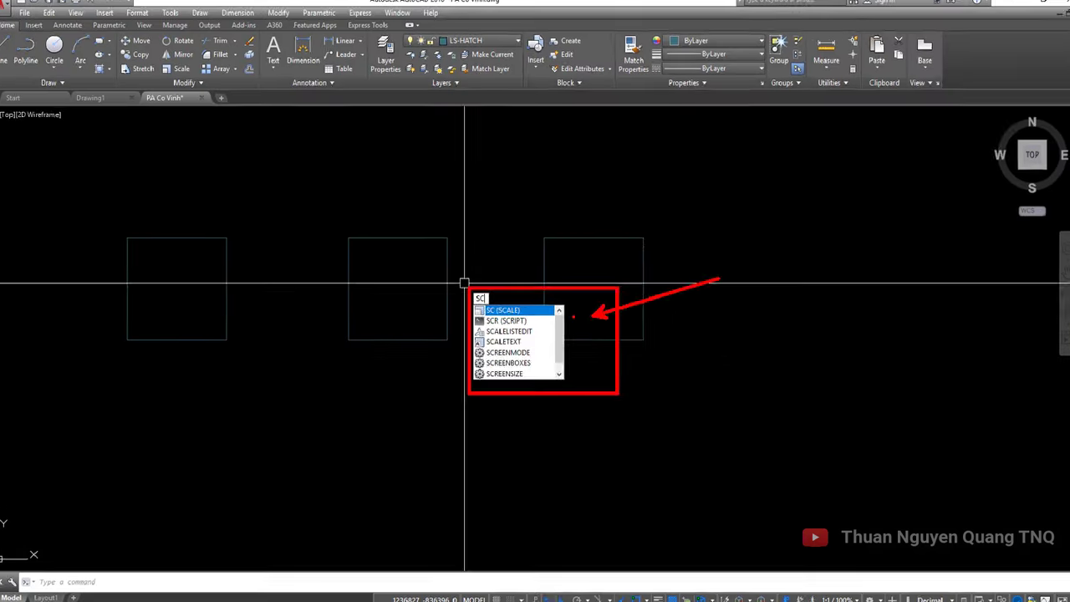
{"action": "key", "text": "Escape"}
{"action": "key", "text": "F12"}
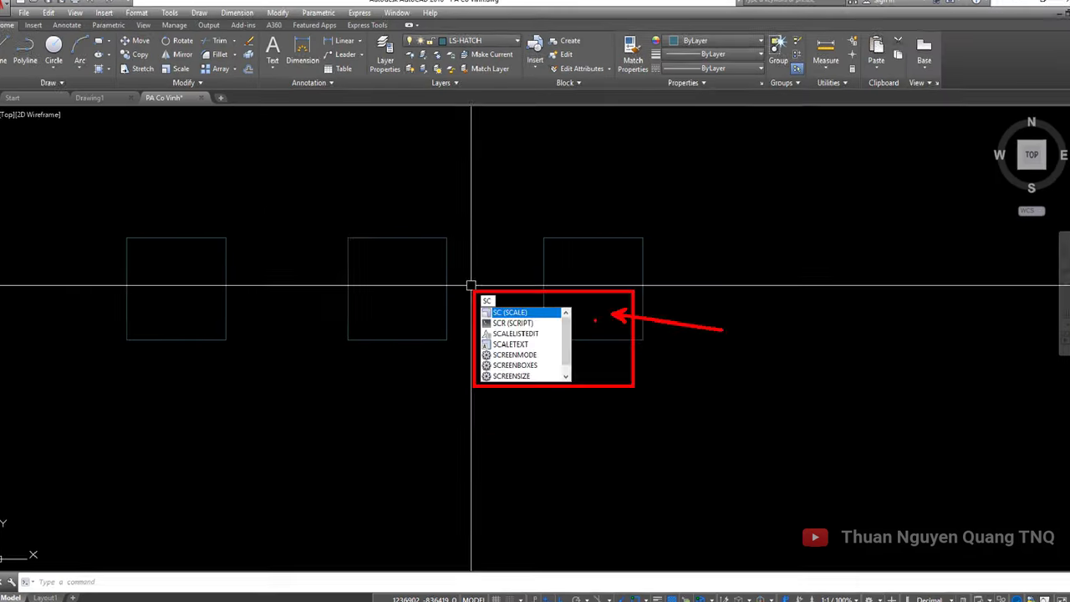
{"action": "key", "text": "Return"}
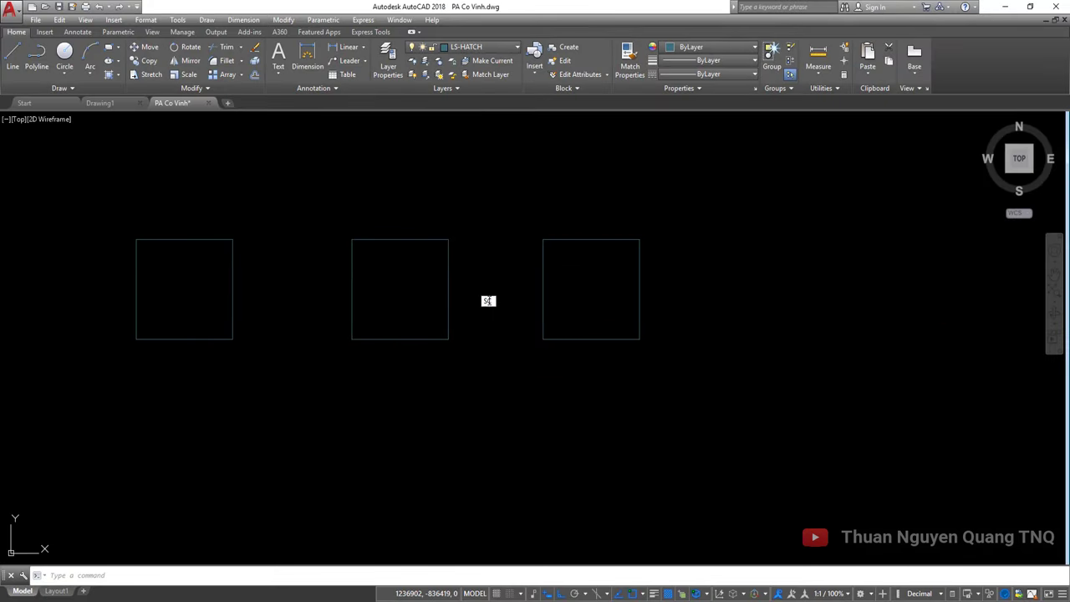
Cancel the scale command and pan back to the row of squares
{"action": "left_click", "coordinate": [461, 231]}
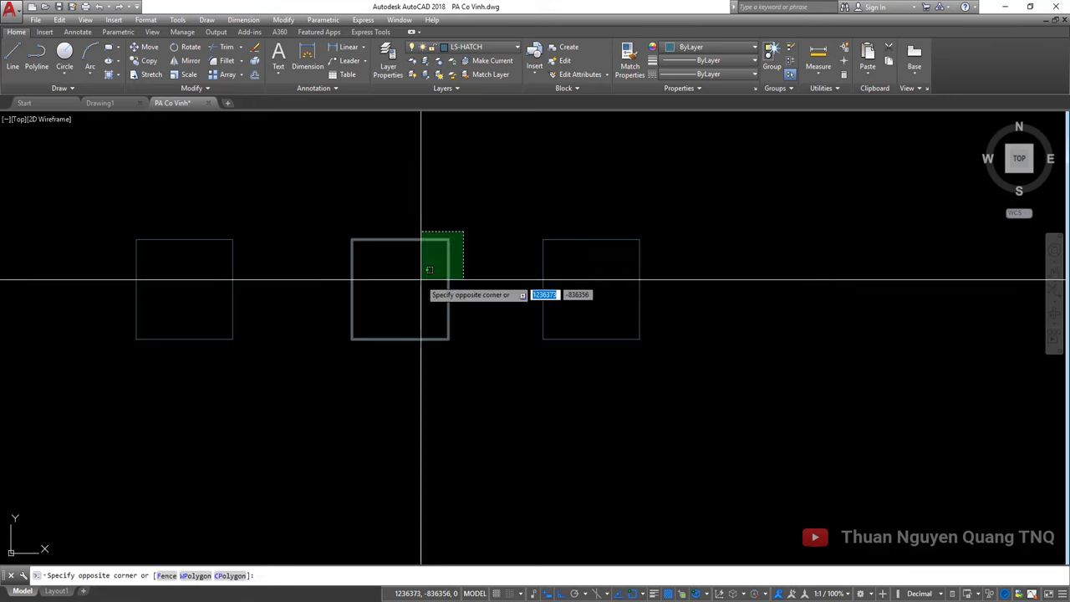
{"action": "key", "text": "Escape"}
{"action": "middle_click_drag", "start_coordinate": [413, 282], "coordinate": [393, 305]}
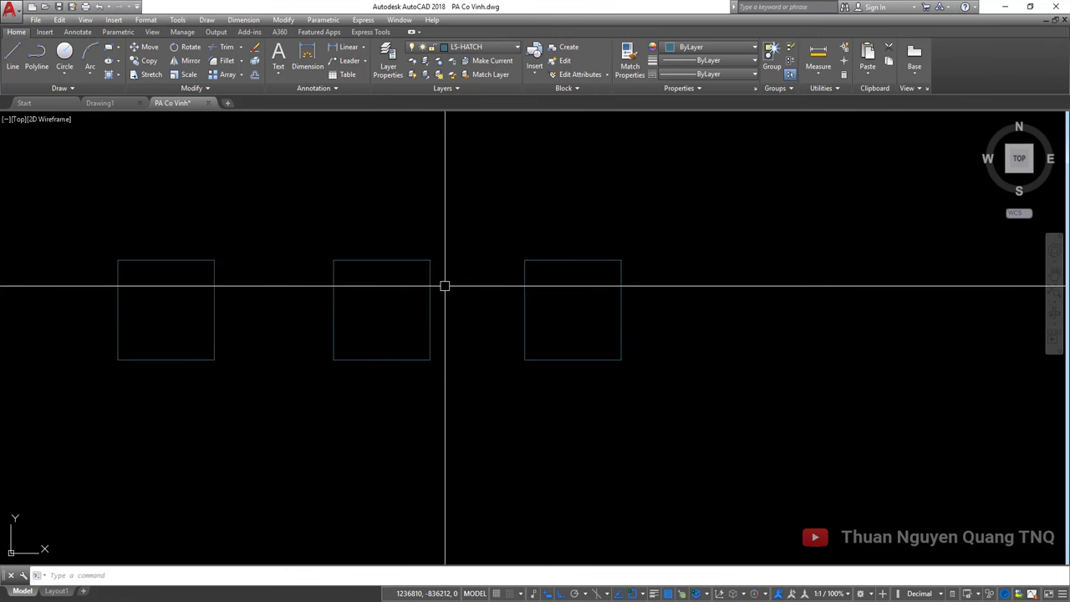
{"action": "left_click_drag", "start_coordinate": [474, 282], "coordinate": [396, 292]}
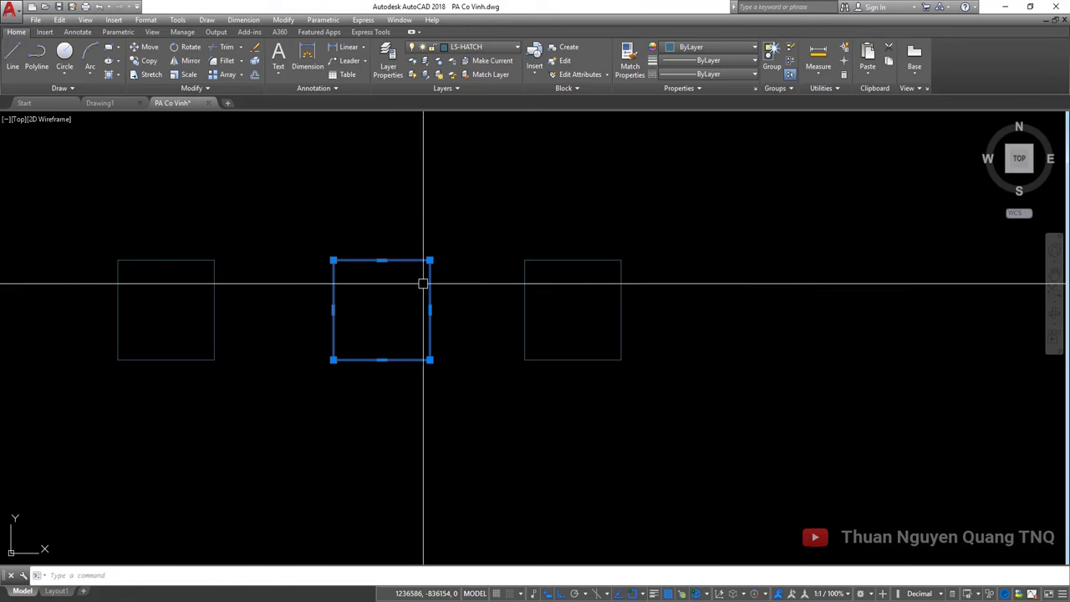
{"action": "left_click", "coordinate": [454, 232]}
{"action": "left_click", "coordinate": [399, 279]}
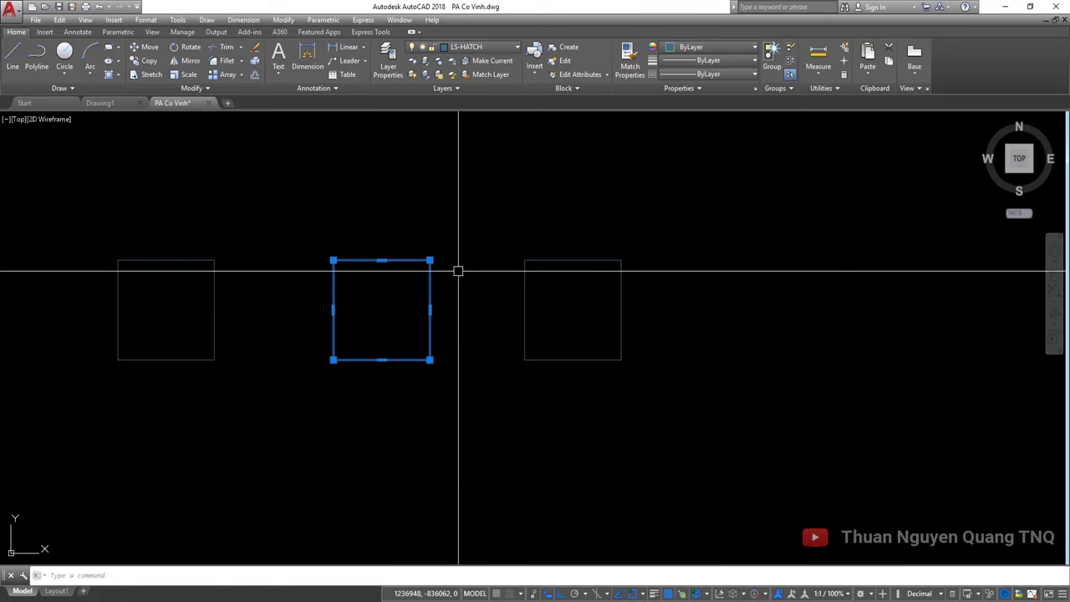
{"action": "key", "text": "Escape"}
Move the right square farther to the right with MOVE
{"action": "left_click", "coordinate": [647, 231]}
{"action": "left_click", "coordinate": [538, 318]}
{"action": "type", "text": "m"}
{"action": "key", "text": "space"}
{"action": "left_click", "coordinate": [573, 310]}
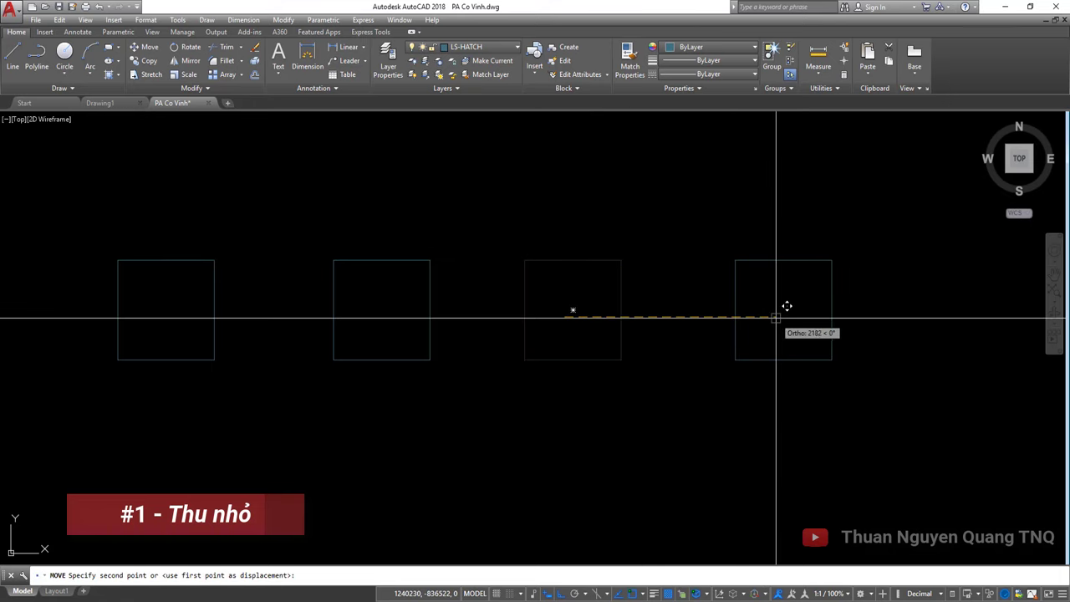
{"action": "left_click", "coordinate": [776, 318]}
Move the middle square farther to the right with MOVE
{"action": "left_click", "coordinate": [437, 246]}
{"action": "left_click", "coordinate": [401, 284]}
{"action": "type", "text": "m"}
{"action": "left_click", "coordinate": [394, 301]}
{"action": "left_click", "coordinate": [500, 311]}
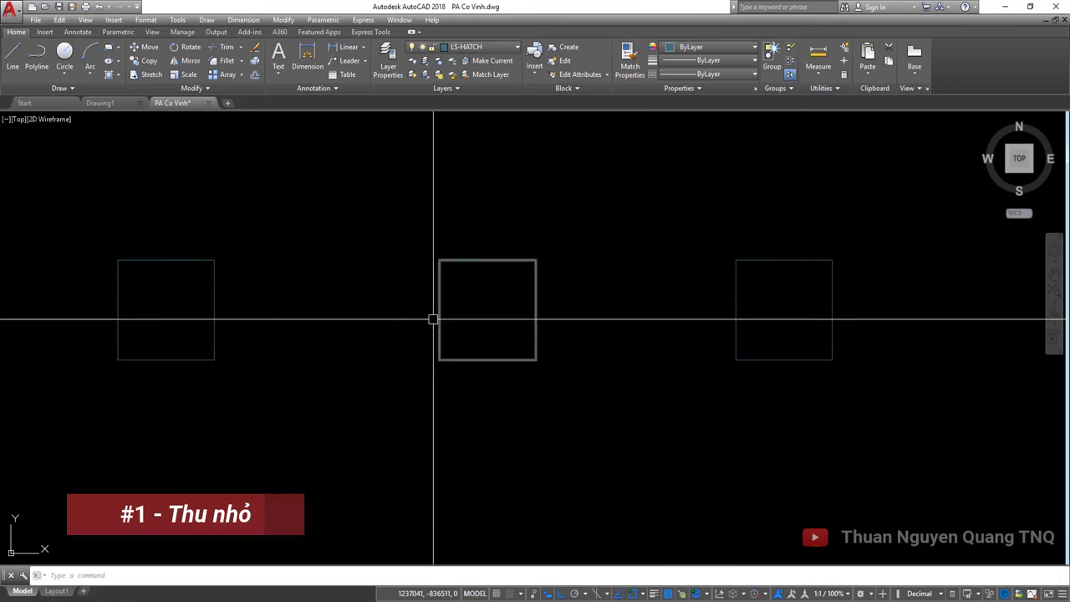
Start a vertical LINE from a bottom point left of the middle square
{"action": "type", "text": "l"}
{"action": "left_click", "coordinate": [262, 515]}
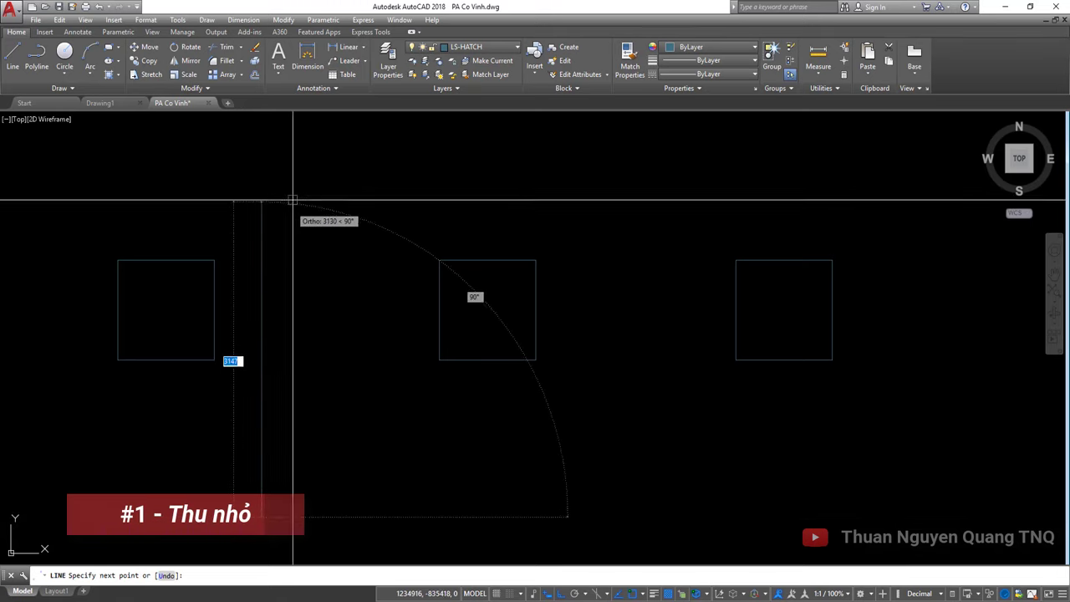
{"action": "middle_click_drag", "start_coordinate": [295, 106], "coordinate": [295, 191]}
Finish the vertical line at its upper end between the first two squares
{"action": "left_click", "coordinate": [287, 161]}
{"action": "key", "text": "Return"}
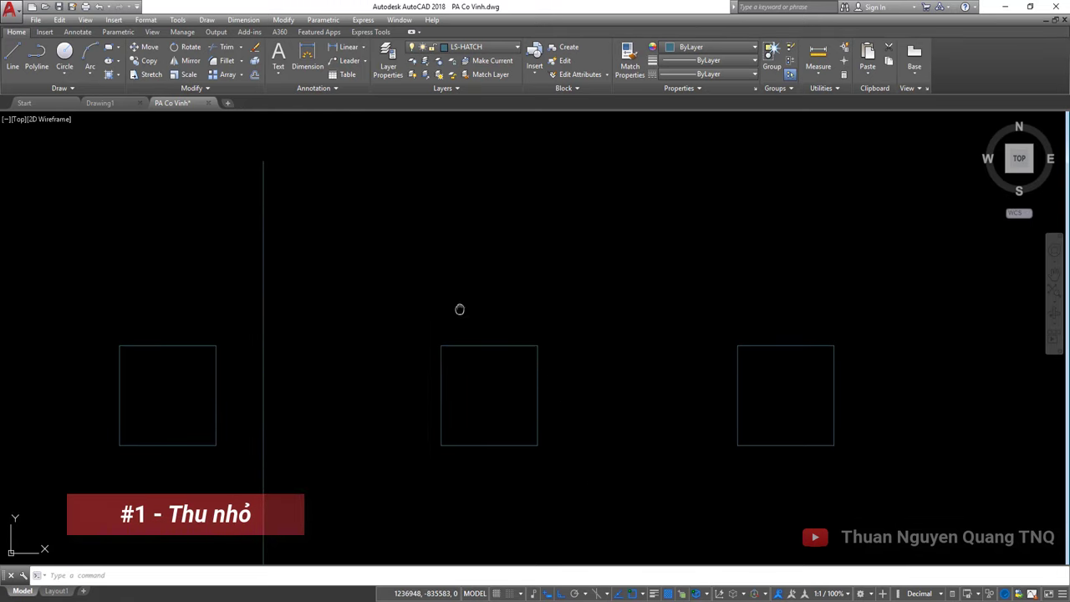
{"action": "middle_click_drag", "start_coordinate": [459, 310], "coordinate": [398, 245]}
Start the SCALE command (SC) aimed at the middle square
{"action": "left_click", "coordinate": [483, 330]}
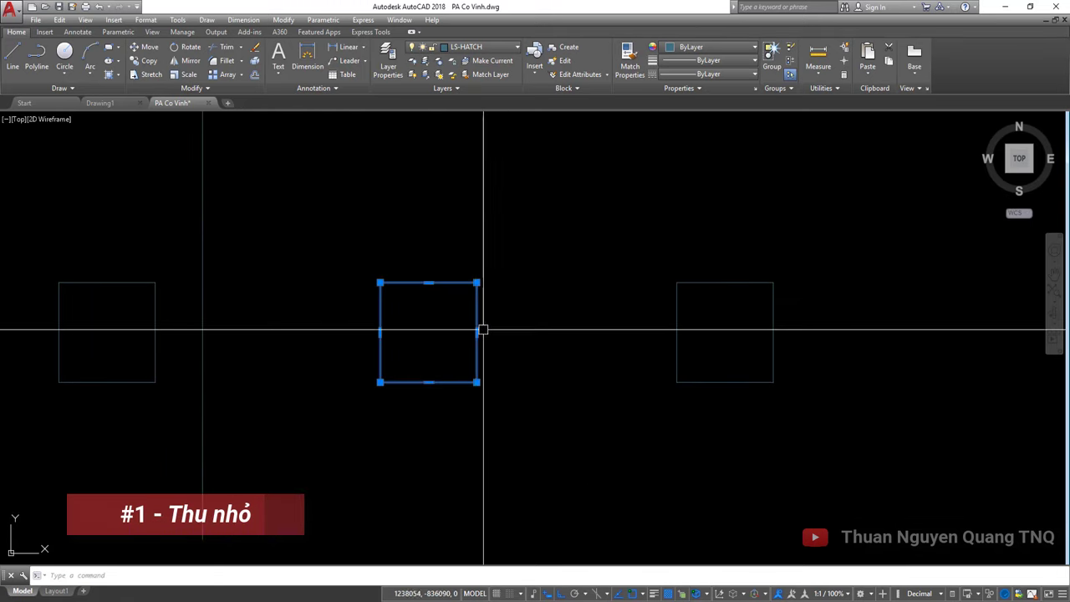
{"action": "key", "text": "Escape"}
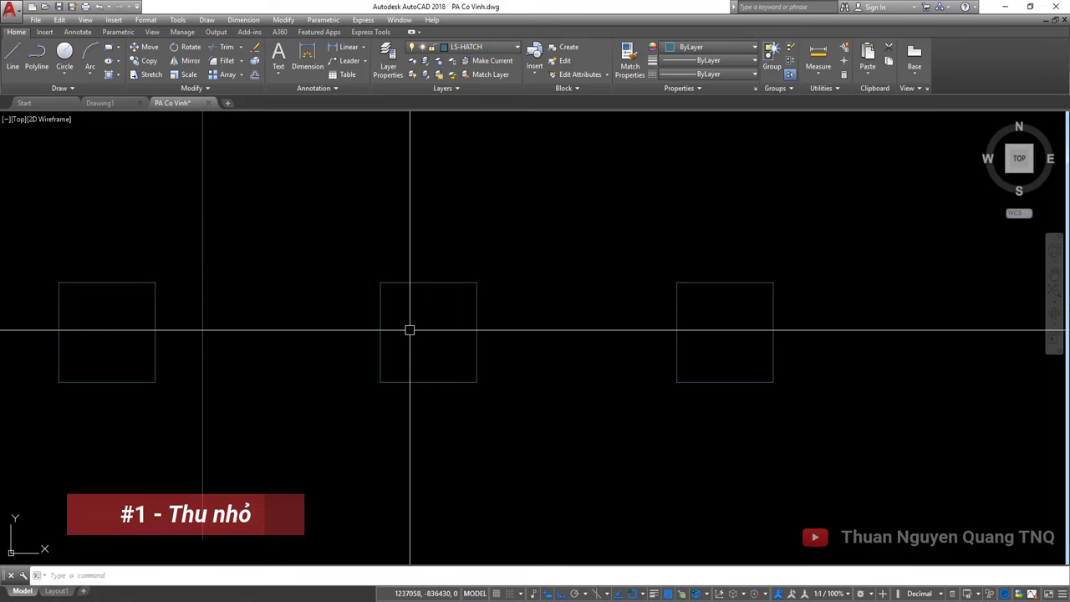
{"action": "type", "text": "sc"}
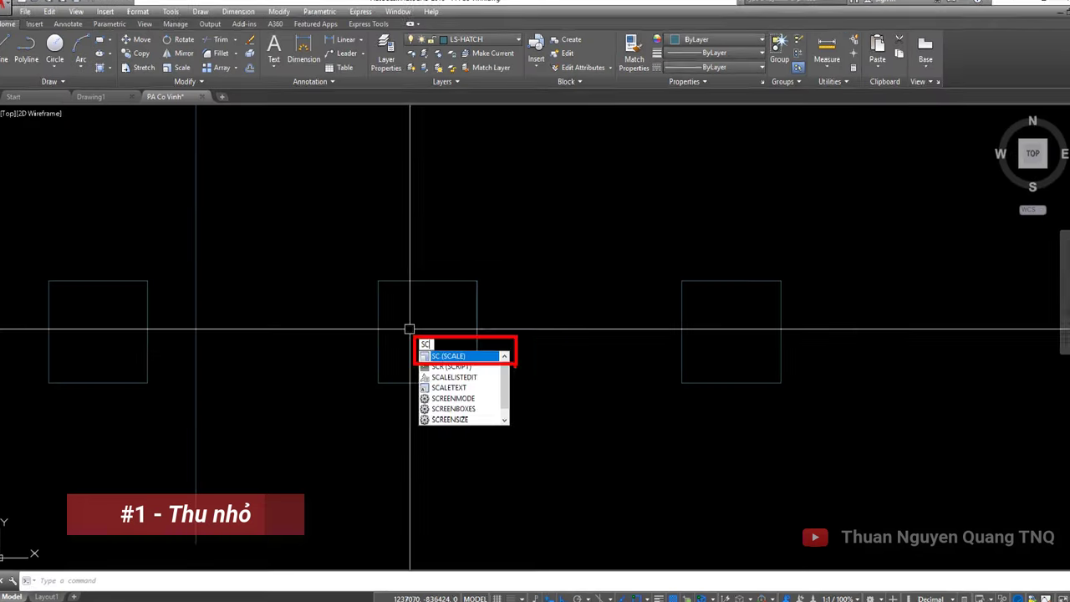
{"action": "key", "text": "Return"}
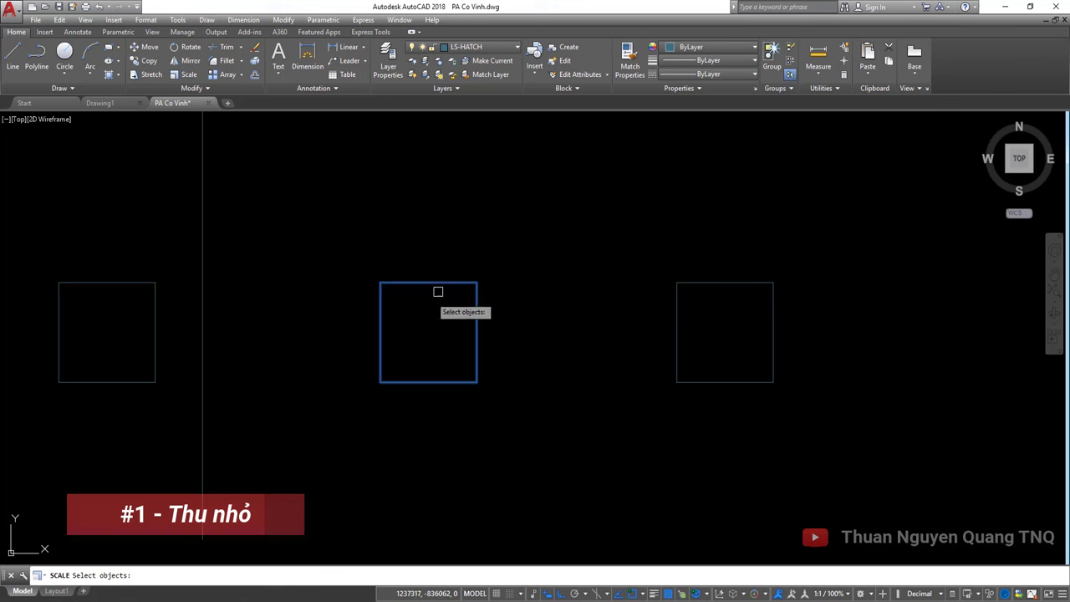
Finish object selection so SCALE prompts for a base point
{"action": "key", "text": "Return"}
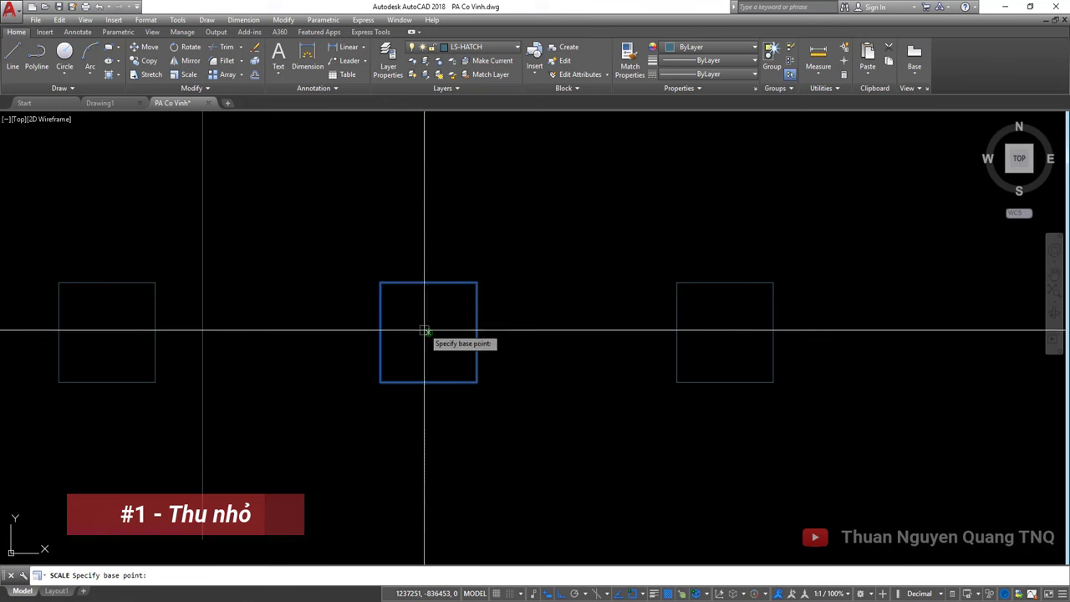
Scale the middle square by a factor of 1/2 about its centre
{"action": "left_click", "coordinate": [429, 332]}
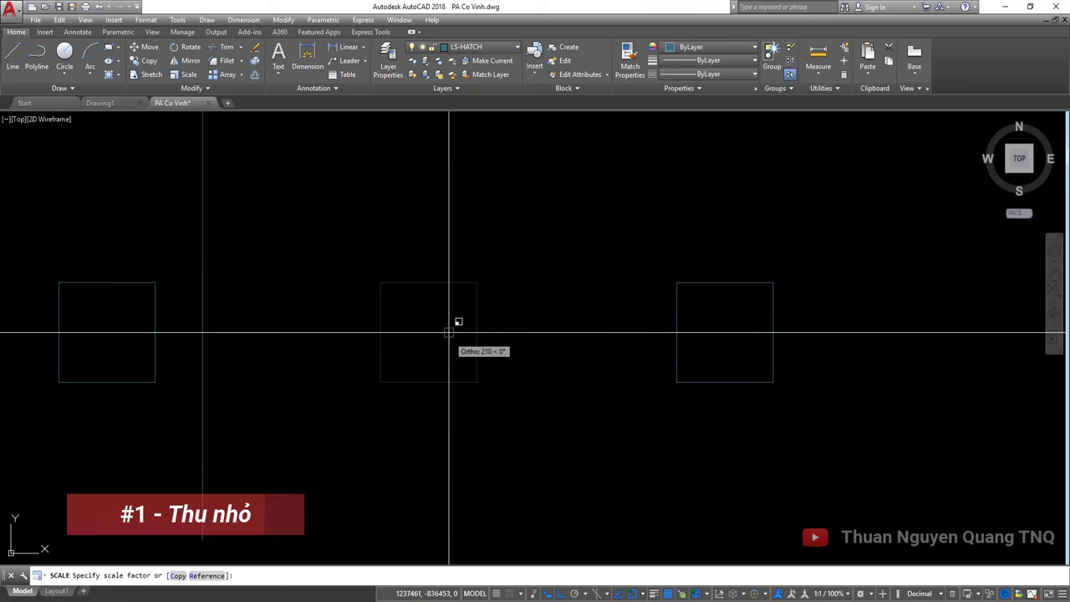
{"action": "scroll", "coordinate": [439, 345], "scroll_direction": "down", "scroll_amount": 2}
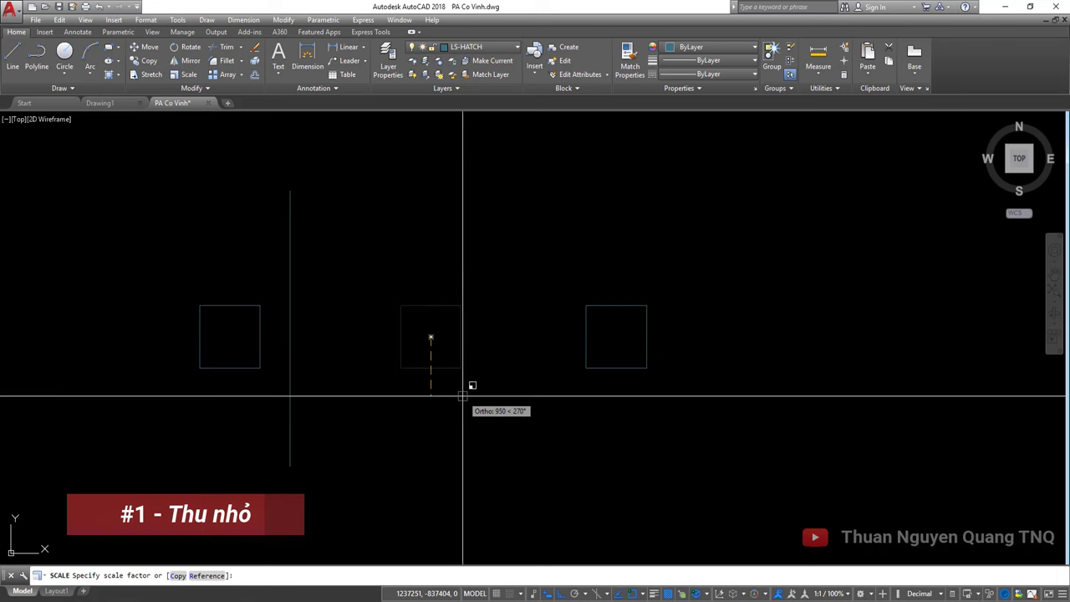
{"action": "key", "text": "F8"}
{"action": "key", "text": "F8"}
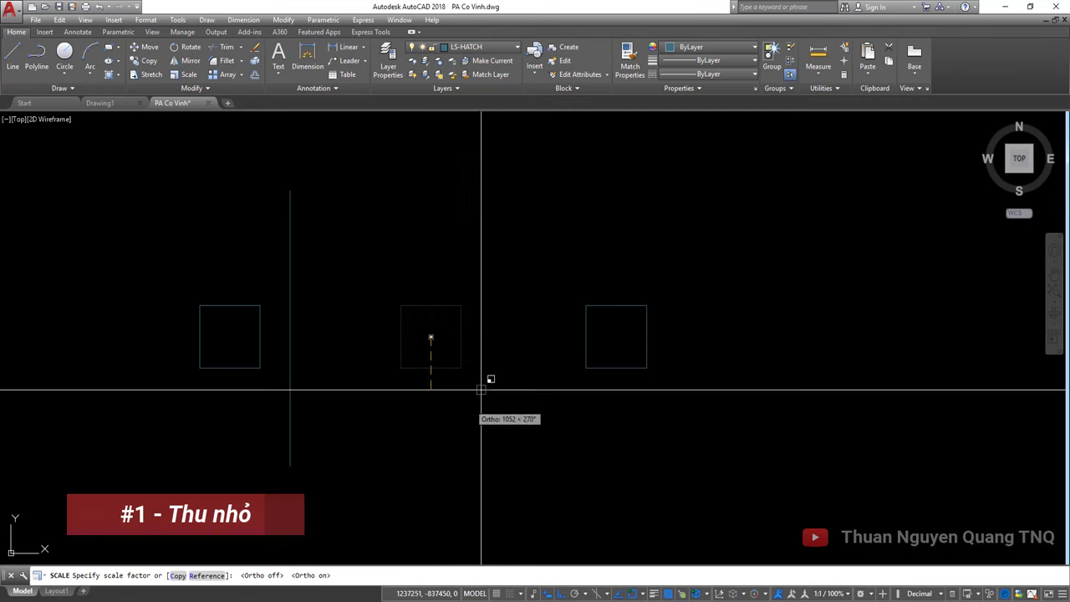
{"action": "key", "text": "F8"}
{"action": "scroll", "coordinate": [447, 331], "scroll_direction": "up", "scroll_amount": 2}
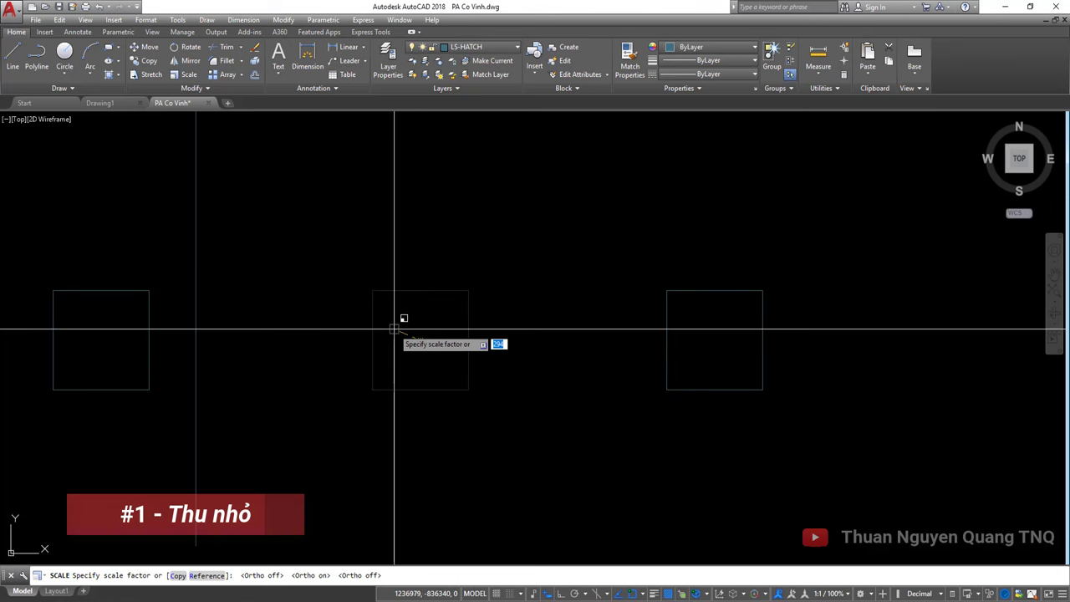
{"action": "type", "text": "0."}
{"action": "type", "text": "5"}
{"action": "left_click_drag", "start_coordinate": [504, 345], "coordinate": [490, 348]}
{"action": "type", "text": "1/"}
{"action": "type", "text": "2"}
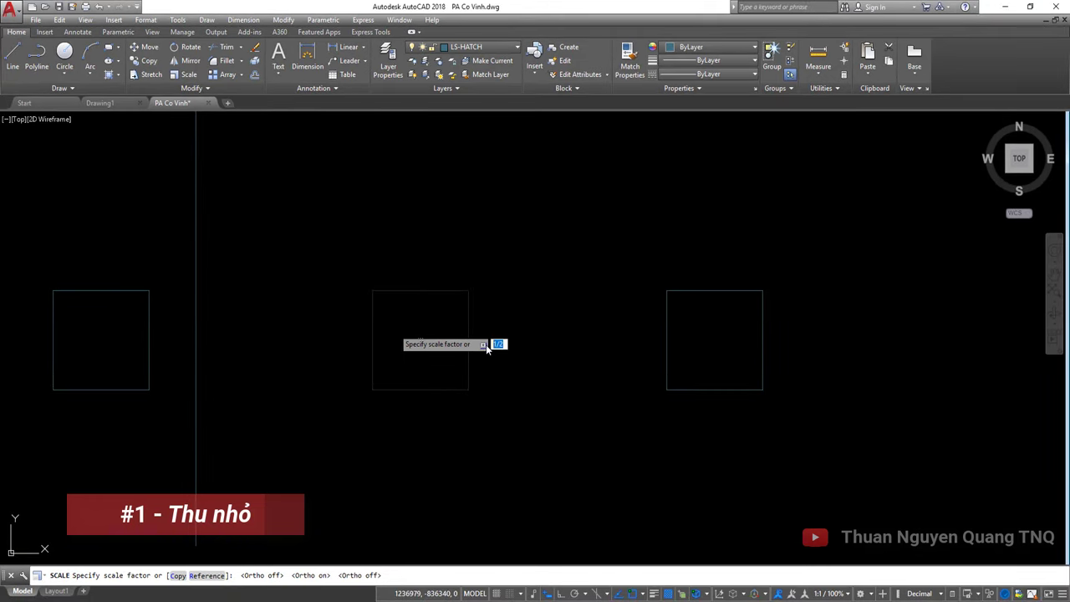
{"action": "double_click", "coordinate": [498, 345]}
{"action": "key", "text": "Return"}
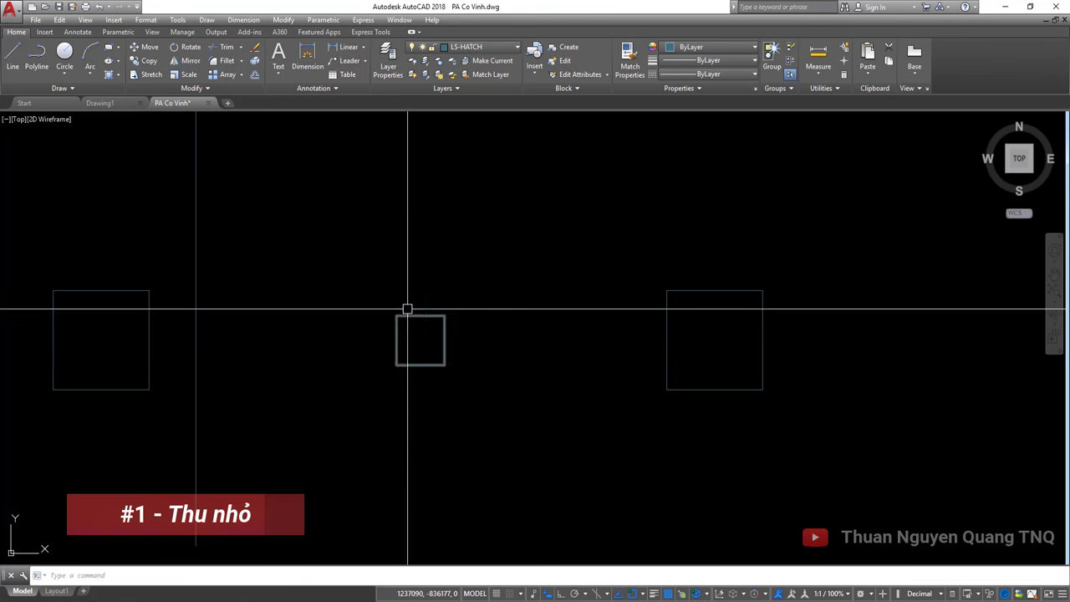
{"action": "scroll", "coordinate": [444, 342], "scroll_direction": "down", "scroll_amount": 2}
{"action": "scroll", "coordinate": [440, 342], "scroll_direction": "down", "scroll_amount": 2}
{"action": "scroll", "coordinate": [441, 342], "scroll_direction": "up", "scroll_amount": 2}
{"action": "left_click", "coordinate": [451, 349]}
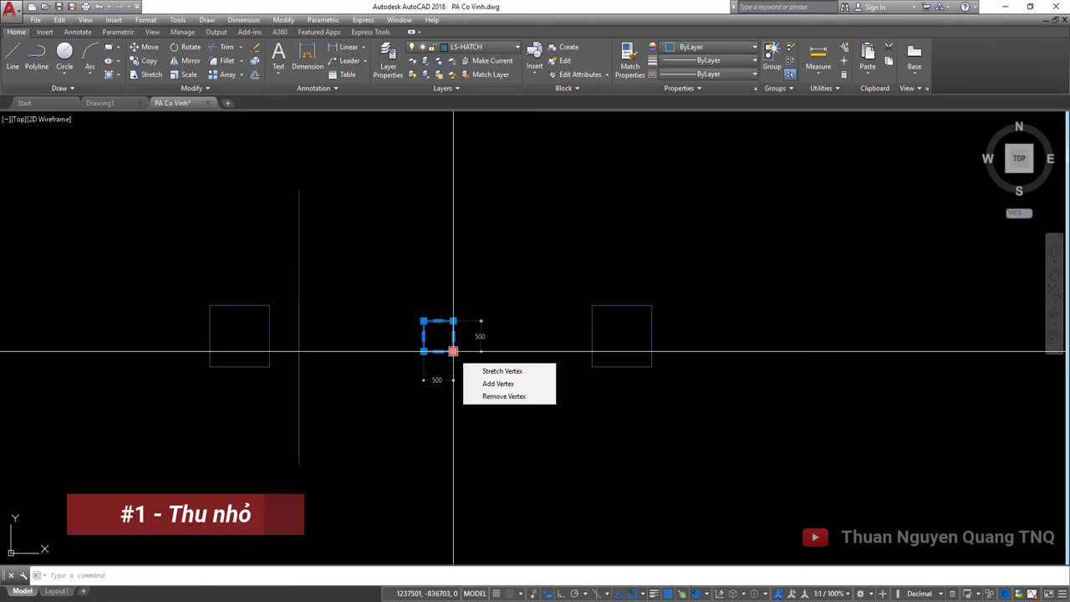
{"action": "key", "text": "Escape"}
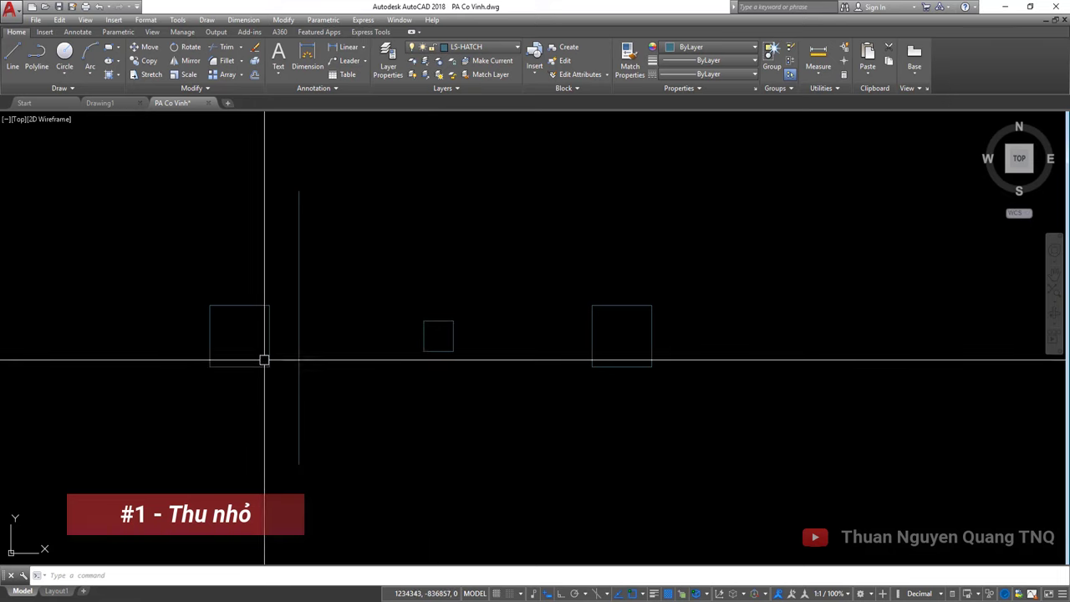
{"action": "left_click", "coordinate": [268, 362]}
{"action": "key", "text": "Escape"}
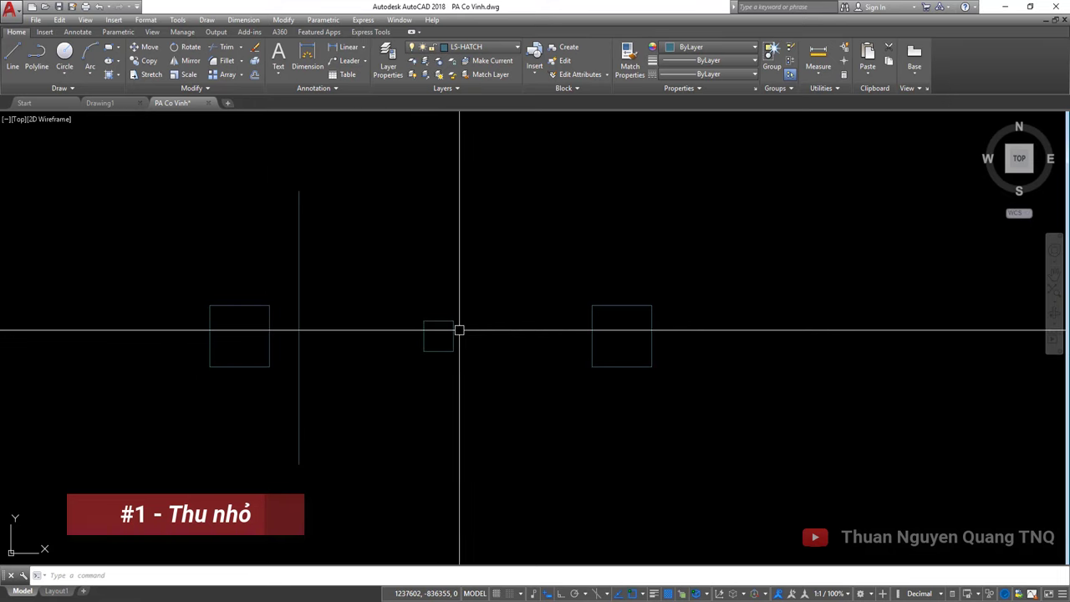
{"action": "left_click", "coordinate": [452, 350]}
{"action": "key", "text": "Escape"}
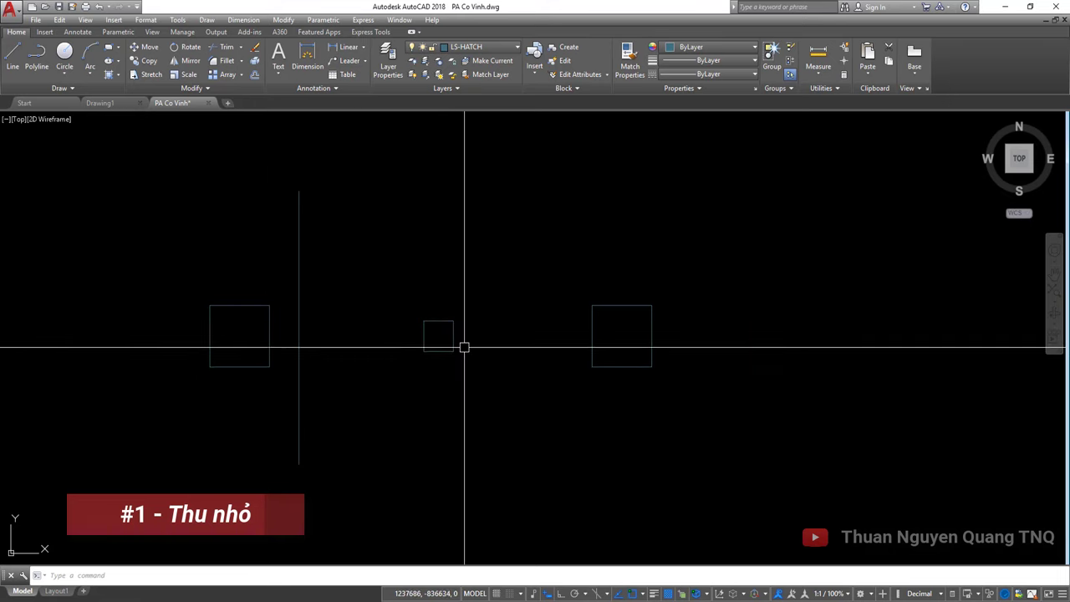
{"action": "scroll", "coordinate": [452, 339], "scroll_direction": "up", "scroll_amount": 5}
{"action": "scroll", "coordinate": [512, 342], "scroll_direction": "down", "scroll_amount": 3}
{"action": "left_click", "coordinate": [444, 330]}
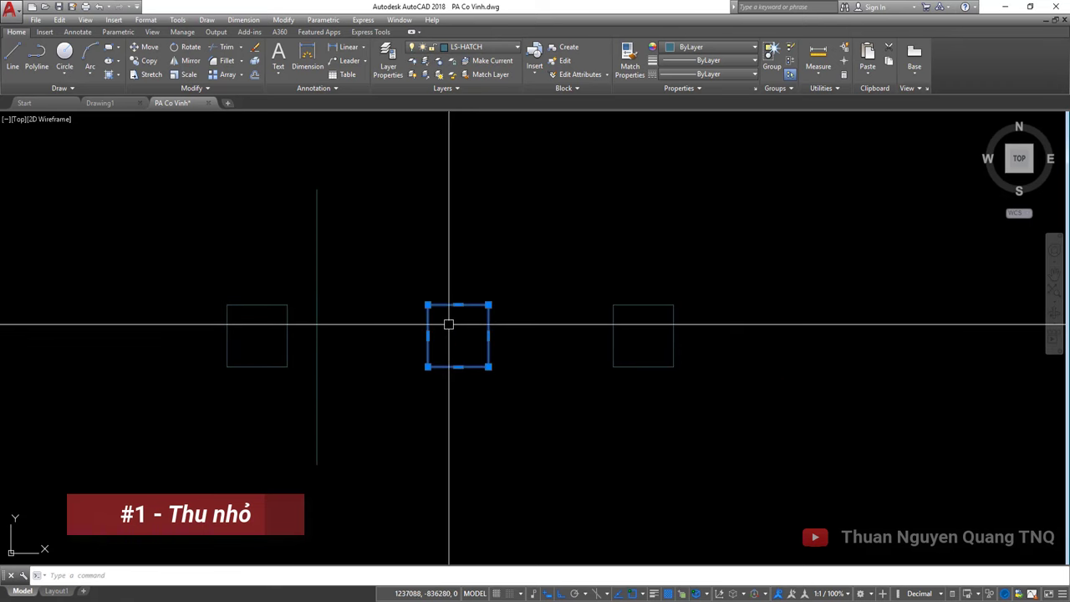
{"action": "type", "text": "sc"}
{"action": "key", "text": "Return"}
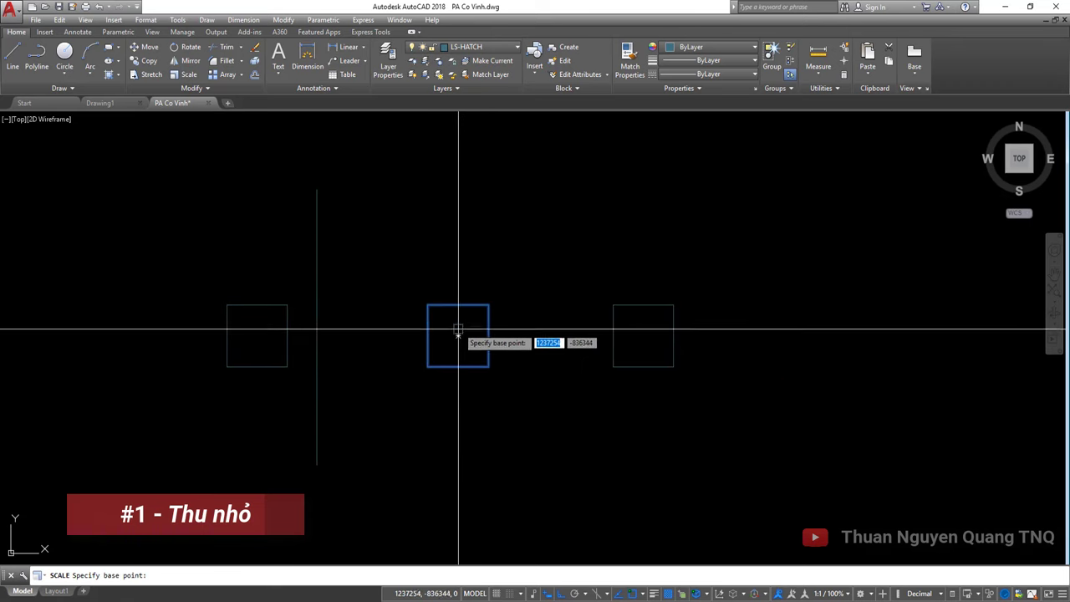
{"action": "left_click", "coordinate": [458, 336]}
{"action": "type", "text": "0"}
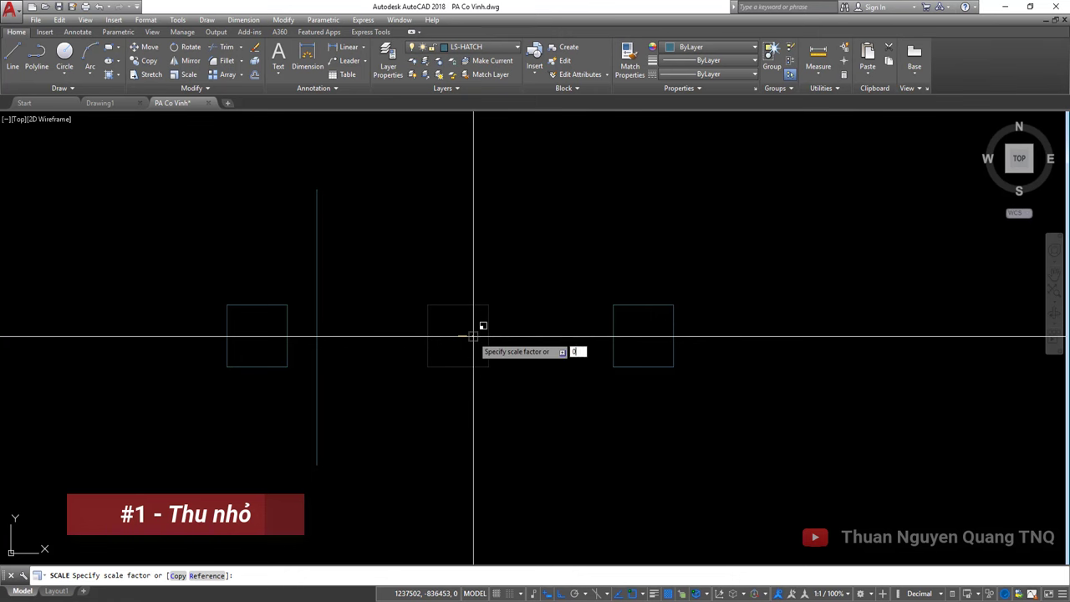
{"action": "type", "text": ".5"}
{"action": "key", "text": "Return"}
{"action": "left_click", "coordinate": [494, 303]}
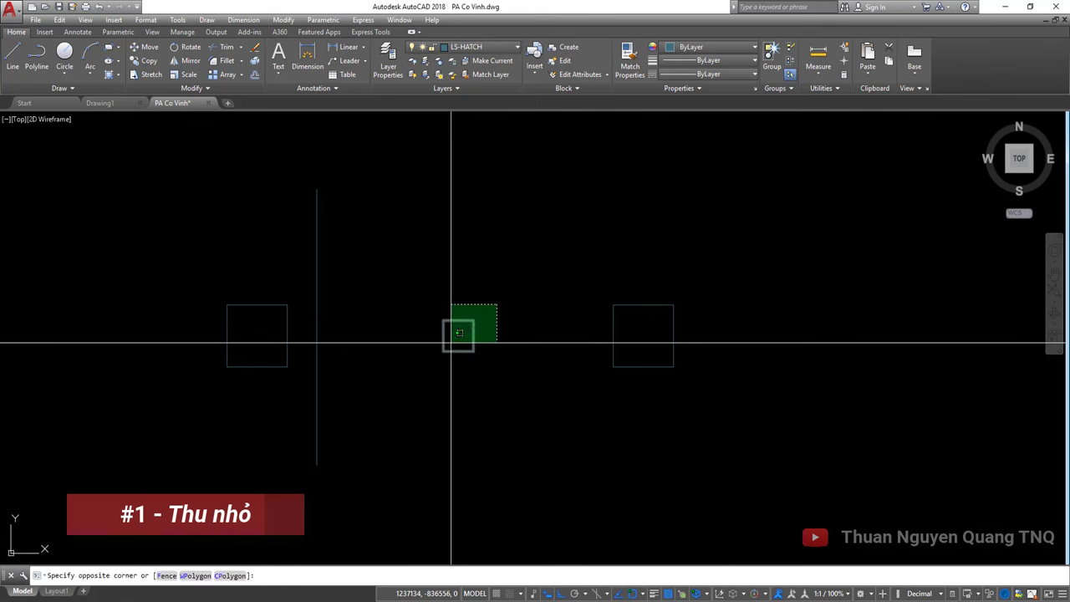
{"action": "left_click", "coordinate": [454, 337]}
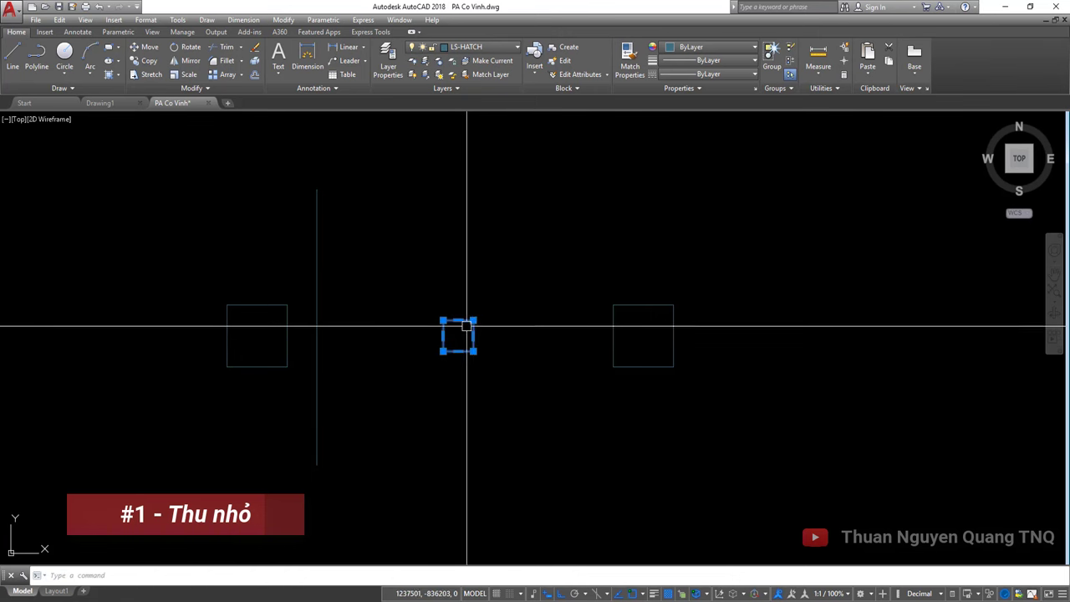
{"action": "key", "text": "Escape"}
{"action": "key", "text": "ctrl+z"}
{"action": "left_click", "coordinate": [521, 288]}
{"action": "left_click", "coordinate": [480, 327]}
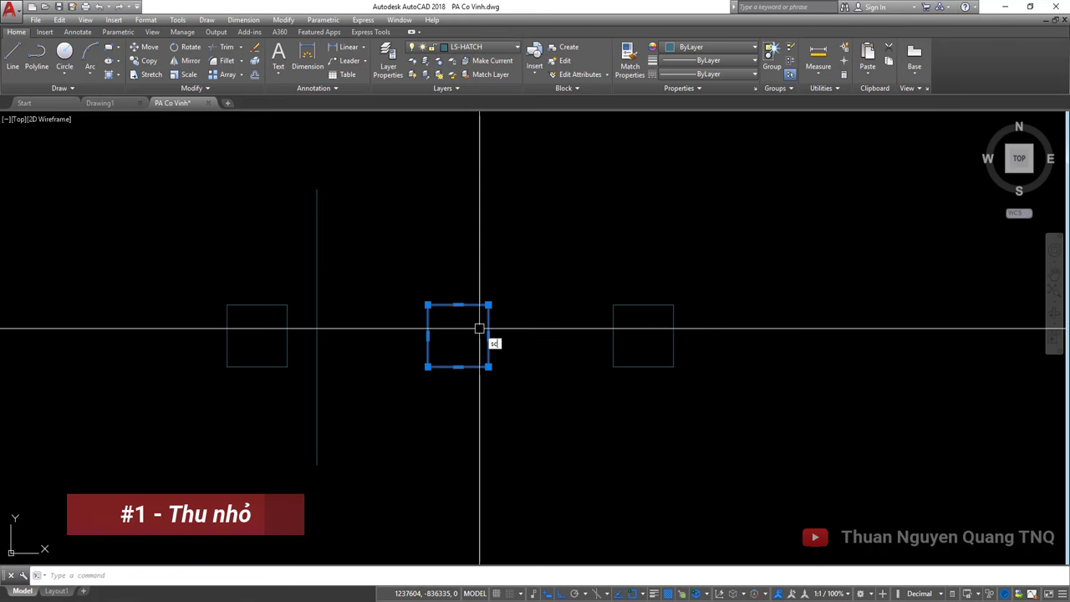
{"action": "type", "text": "sc"}
{"action": "key", "text": "Return"}
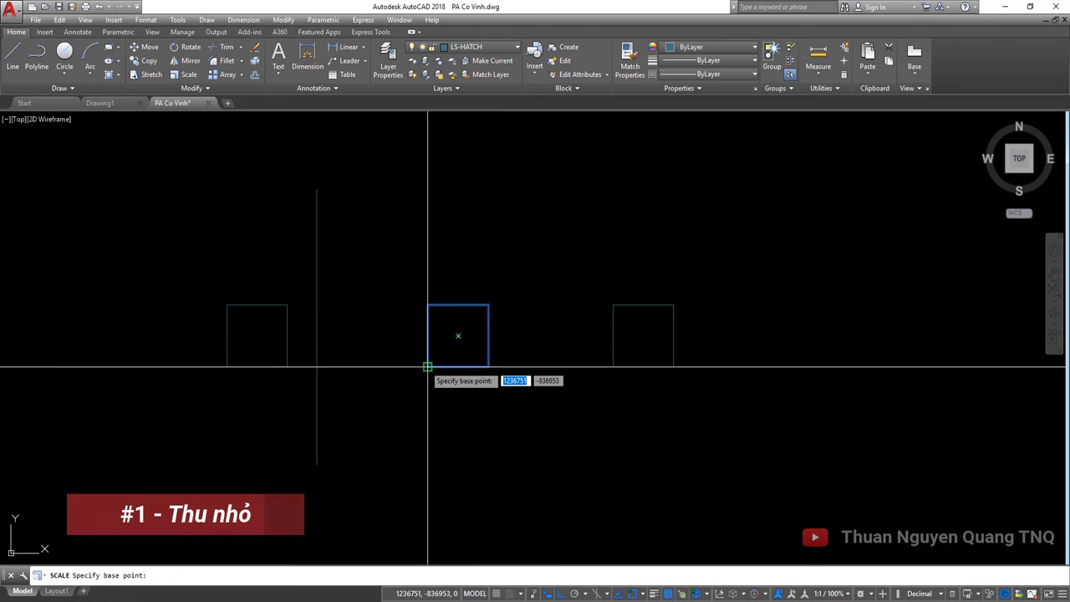
{"action": "left_click", "coordinate": [458, 335]}
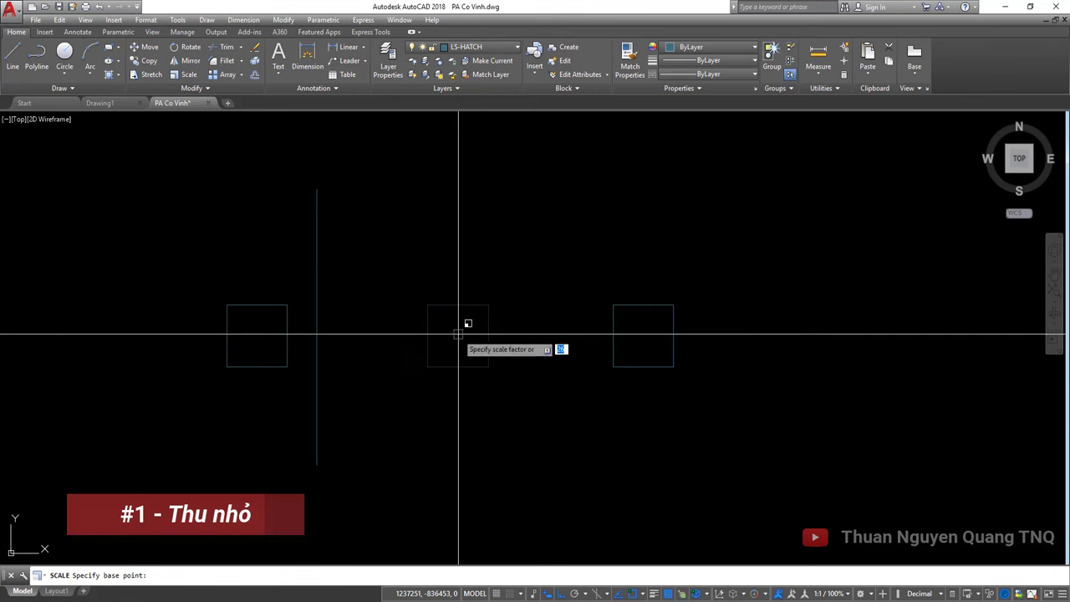
{"action": "type", "text": "0.5"}
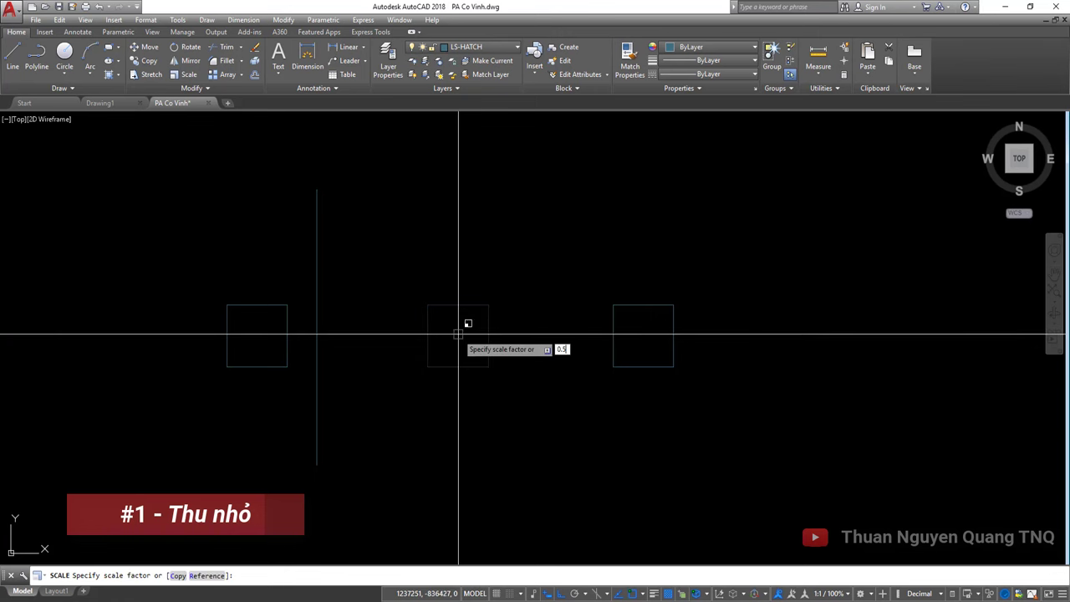
{"action": "key", "text": "Return"}
{"action": "type", "text": "sc"}
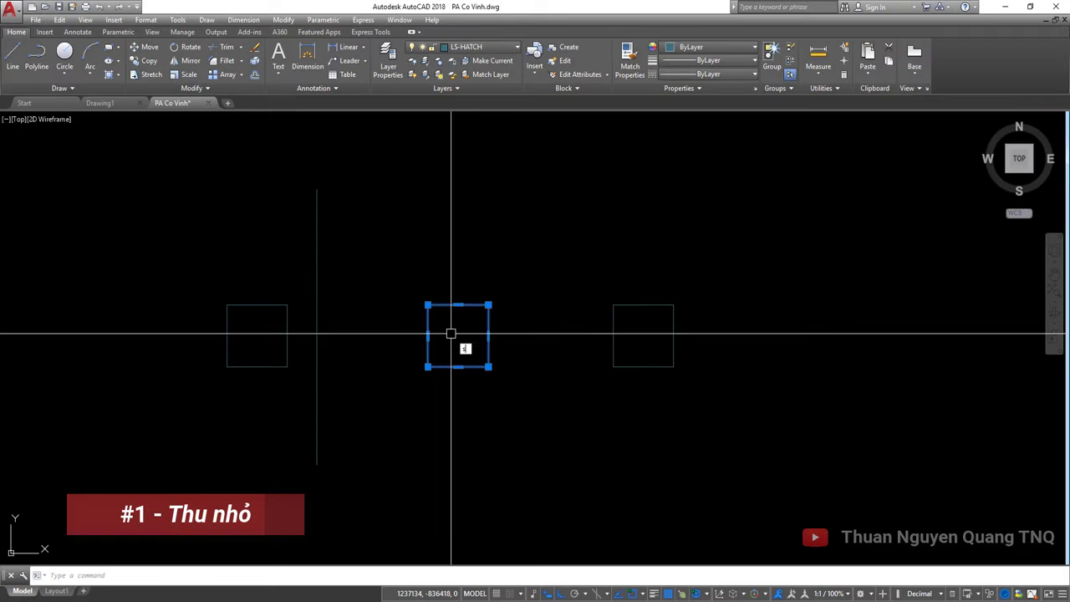
{"action": "key", "text": "Return"}
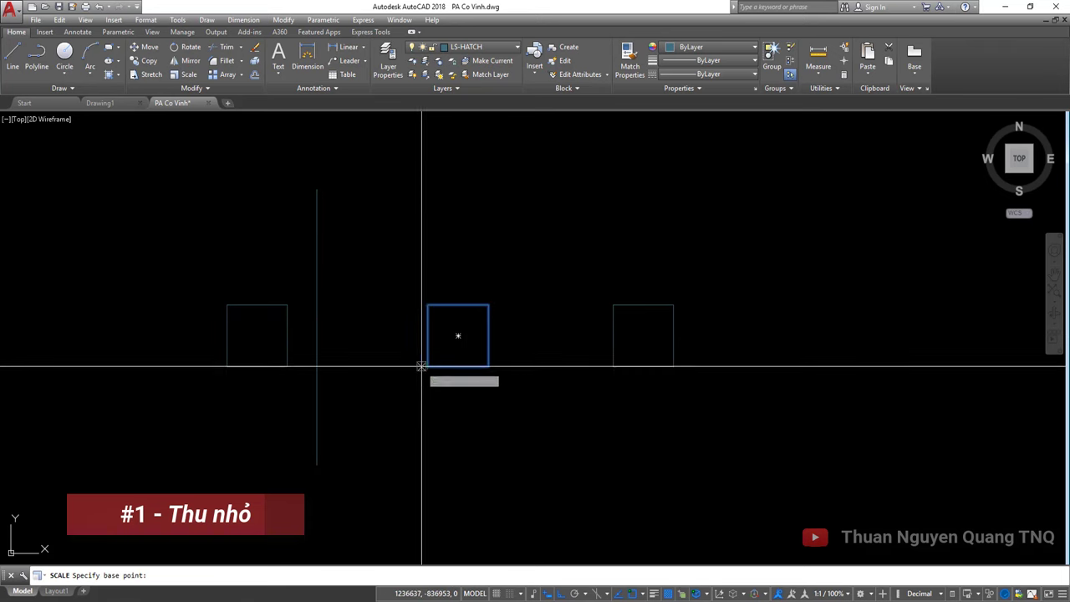
Scale the middle square by 0.5 using its lower-left corner as base point
{"action": "left_click", "coordinate": [427, 366]}
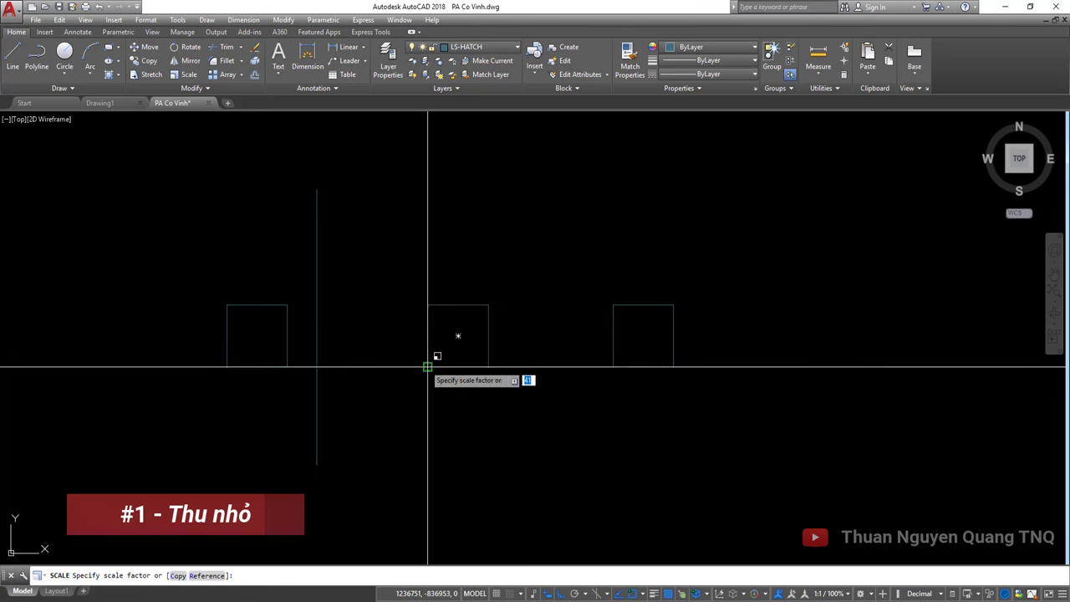
{"action": "type", "text": "0.5"}
{"action": "key", "text": "Return"}
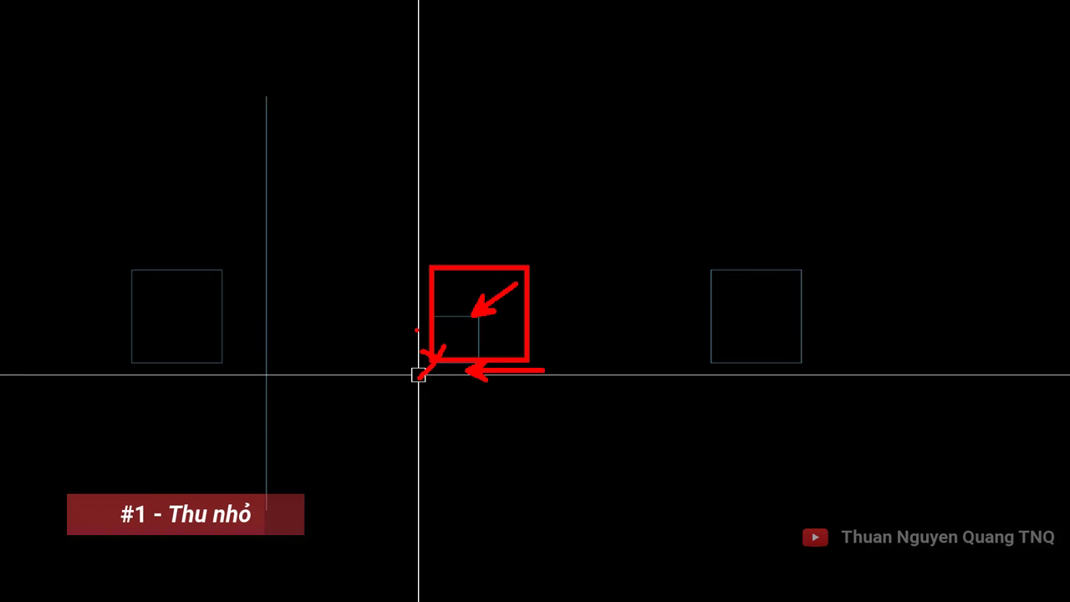
Undo the last scaling and rescale the middle square to half size about its upper-left corner
{"action": "left_click", "coordinate": [464, 318]}
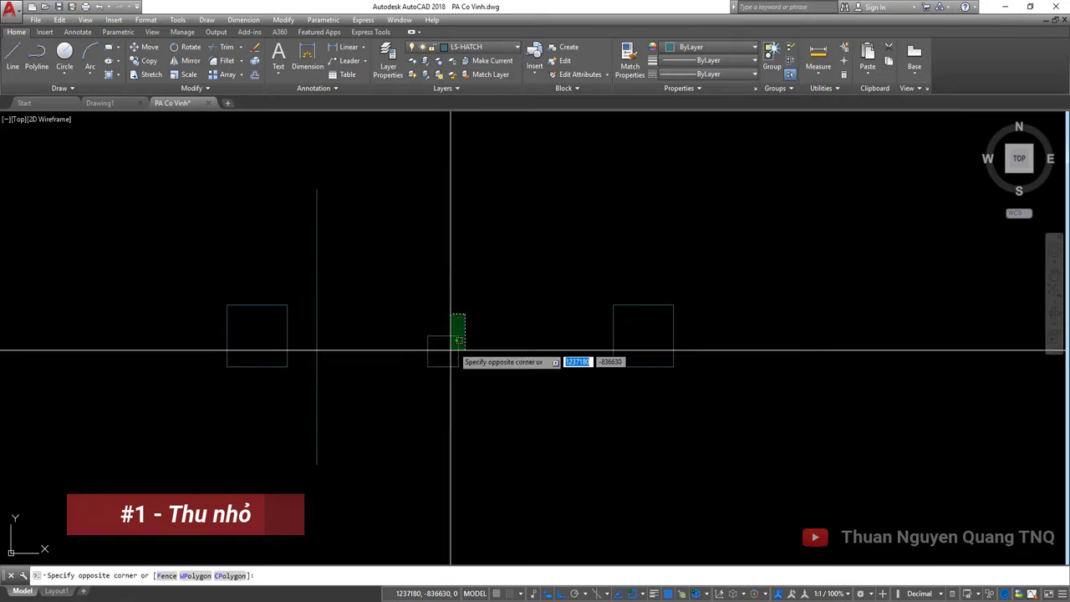
{"action": "key", "text": "ctrl+z"}
{"action": "left_click_drag", "start_coordinate": [470, 327], "coordinate": [406, 378]}
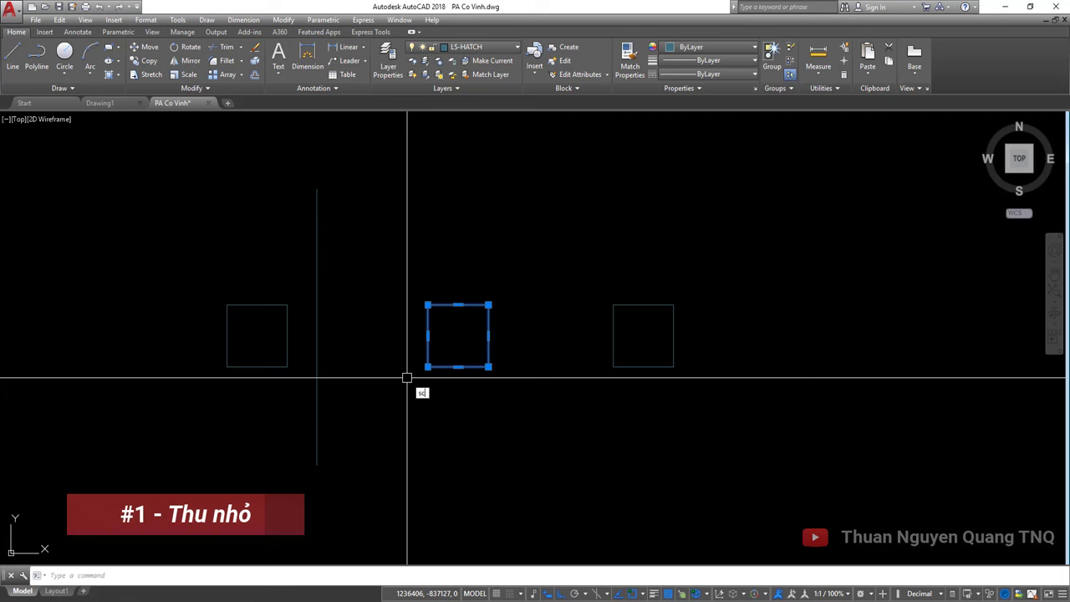
{"action": "key", "text": "space"}
{"action": "left_click", "coordinate": [459, 335]}
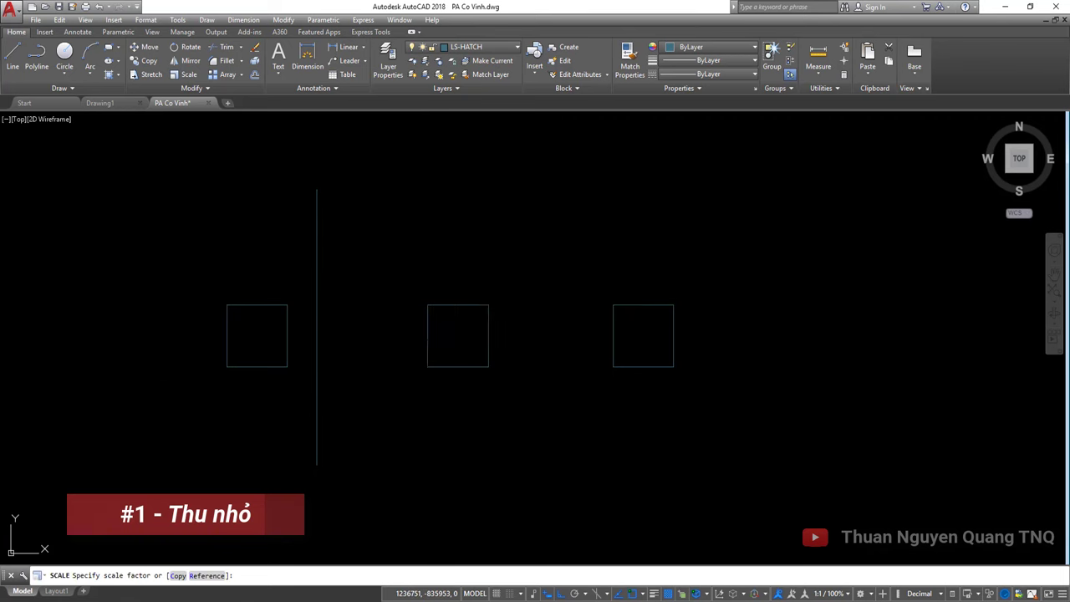
{"action": "key", "text": "Escape"}
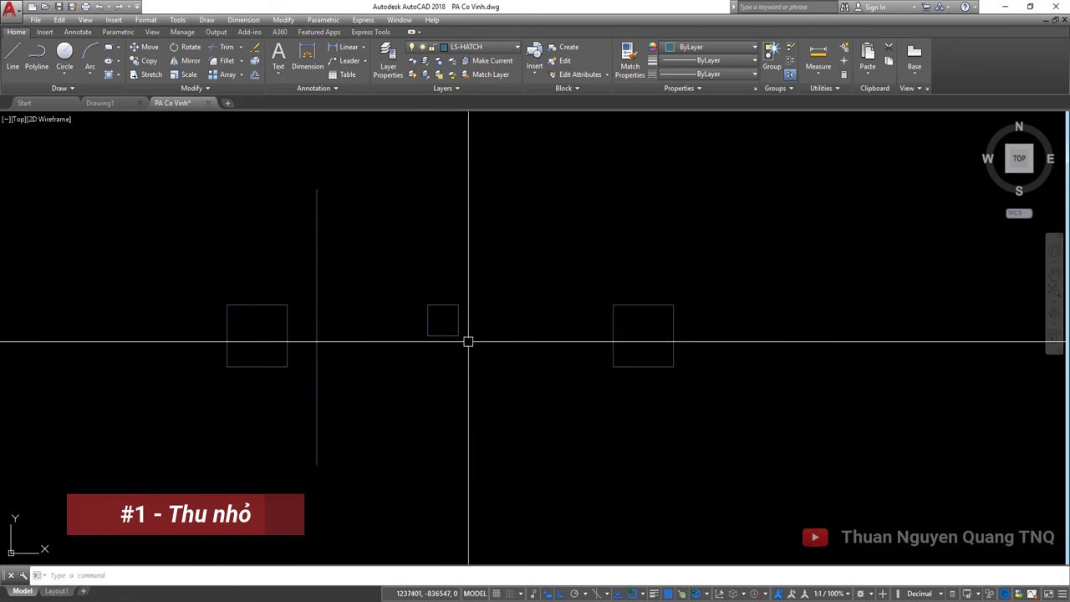
Check the halved middle square and the right square by selecting each in turn
{"action": "left_click", "coordinate": [427, 334]}
{"action": "scroll", "coordinate": [428, 327], "scroll_direction": "up", "scroll_amount": 2}
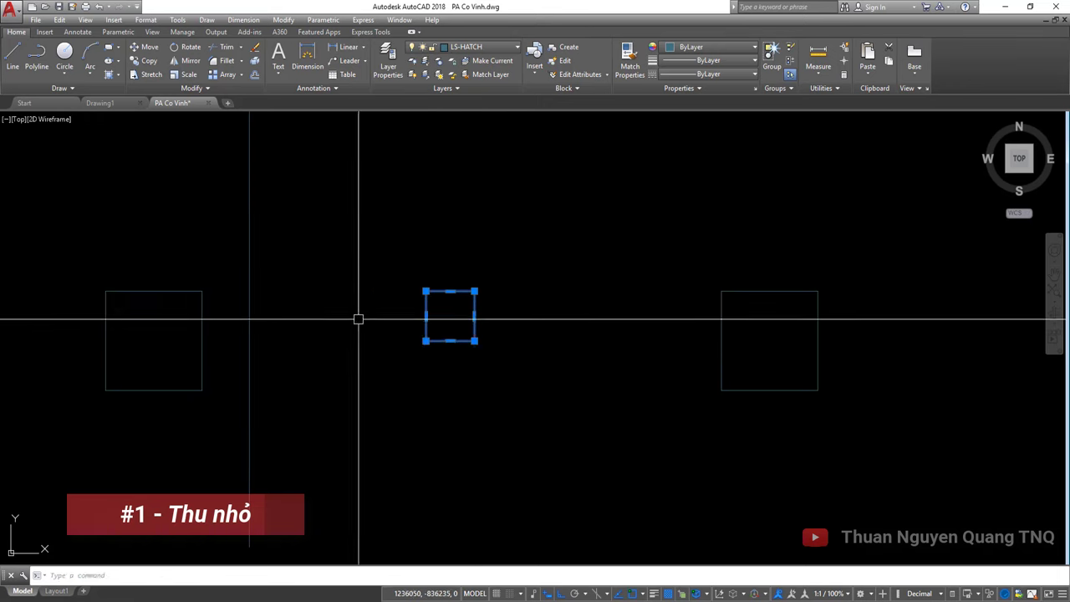
{"action": "key", "text": "Escape"}
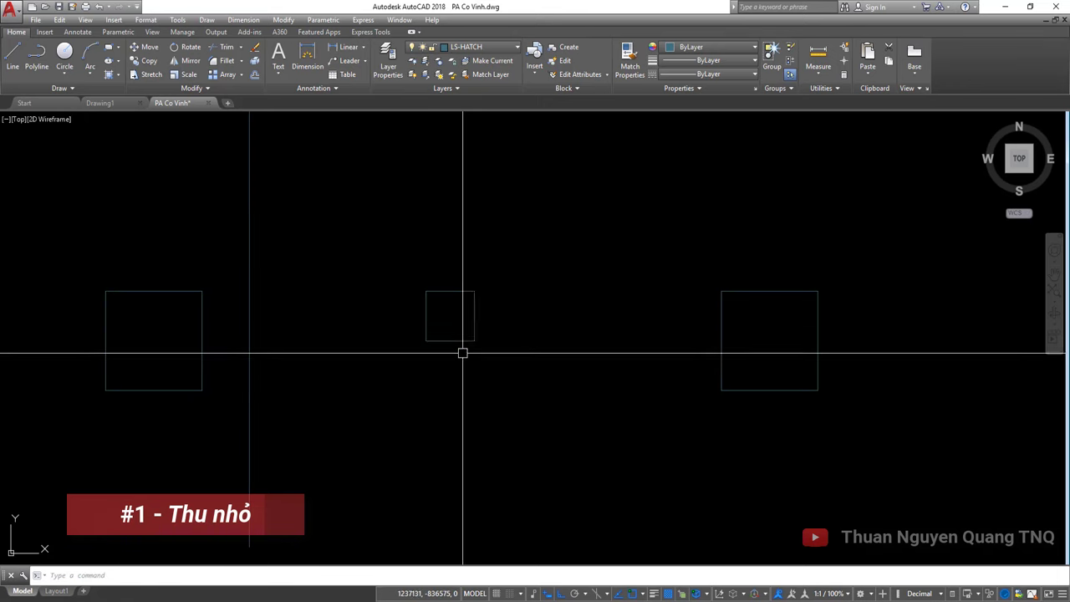
{"action": "left_click", "coordinate": [427, 330]}
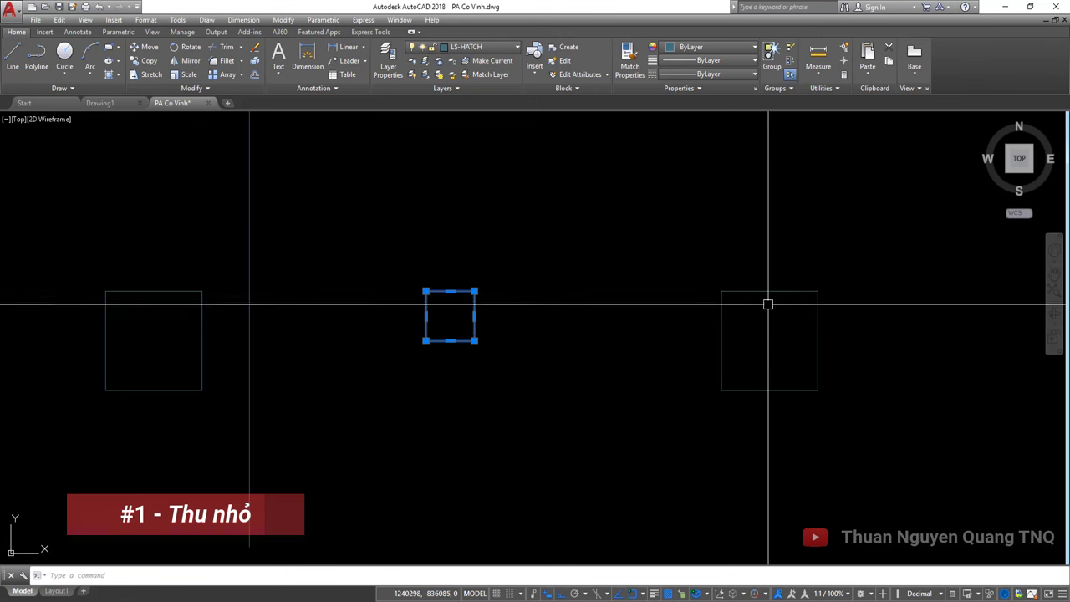
{"action": "key", "text": "Escape"}
{"action": "left_click_drag", "start_coordinate": [752, 279], "coordinate": [695, 319]}
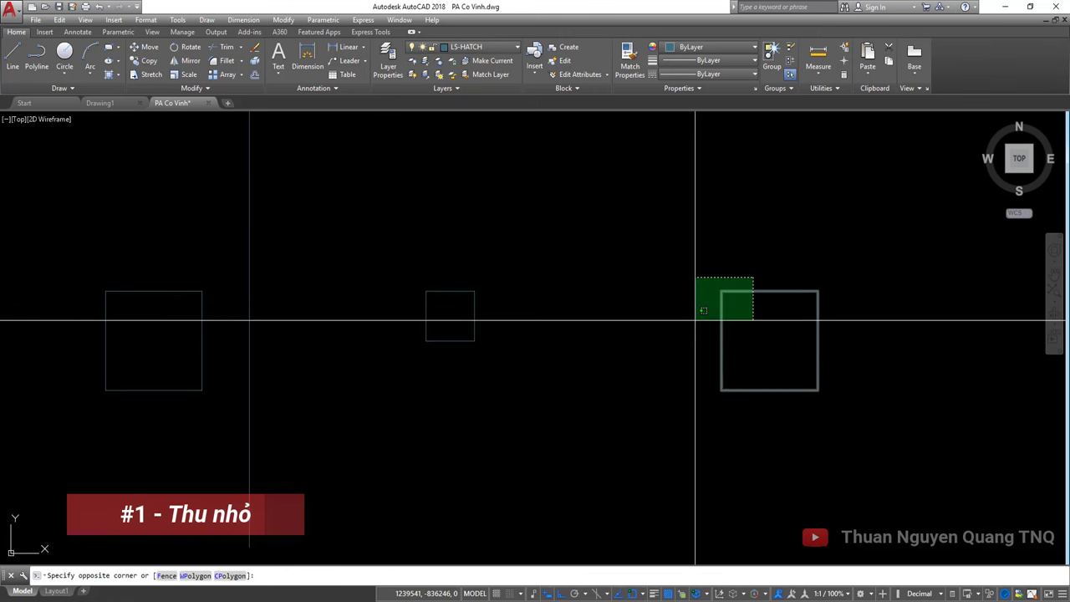
{"action": "key", "text": "Escape"}
{"action": "left_click_drag", "start_coordinate": [526, 330], "coordinate": [418, 335]}
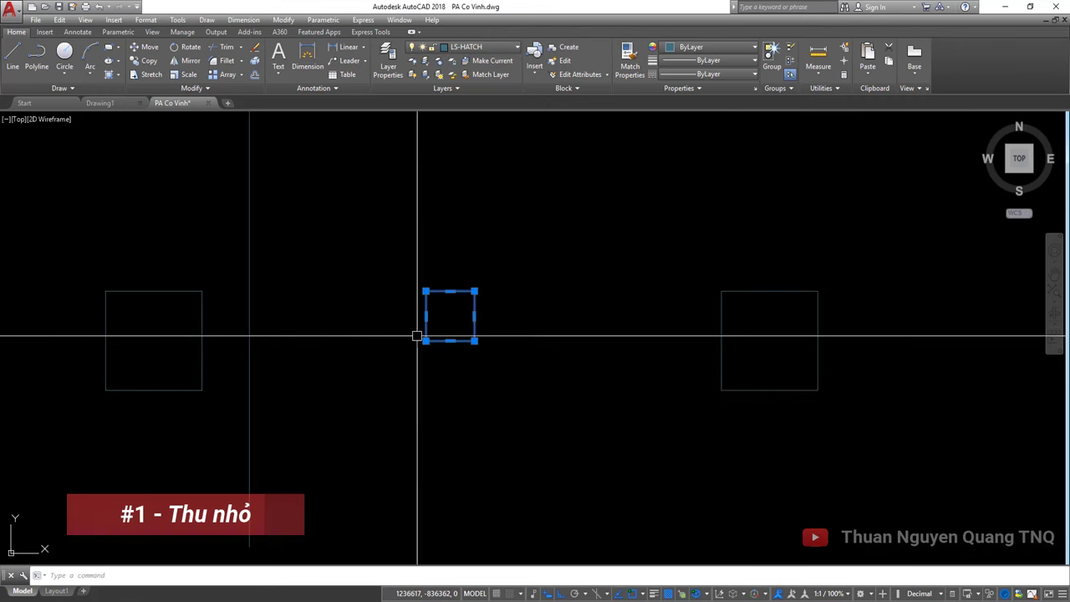
{"action": "key", "text": "Escape"}
Open the Properties palette with Ctrl+1
{"action": "left_click_drag", "start_coordinate": [549, 360], "coordinate": [387, 322]}
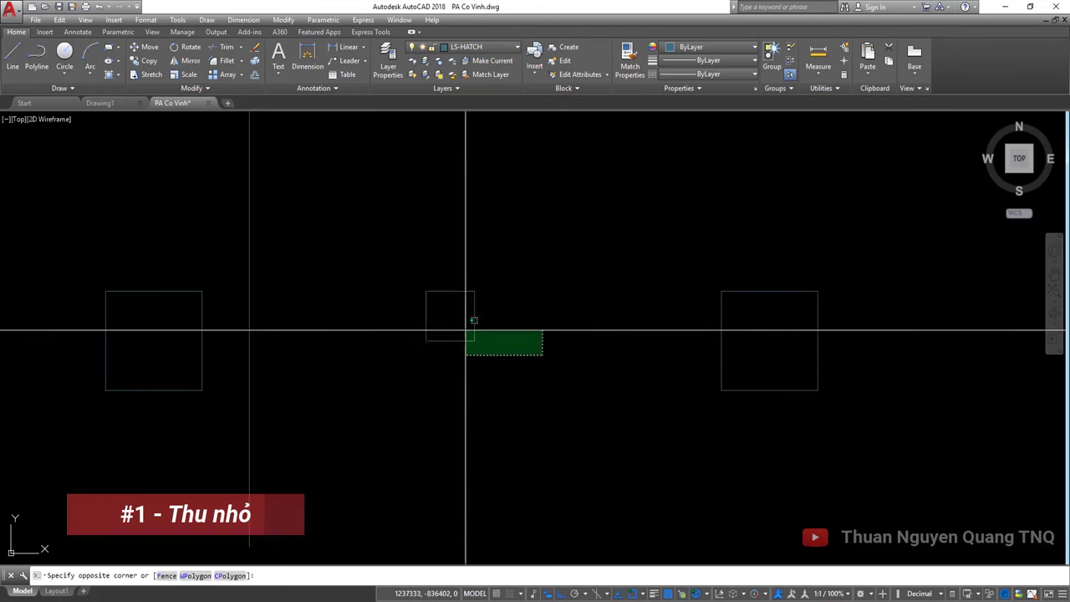
{"action": "key", "text": "Escape"}
{"action": "key", "text": "ctrl+1"}
Close the Properties palette with Ctrl+1 and dismiss the Start menu
{"action": "scroll", "coordinate": [406, 335], "scroll_direction": "down", "scroll_amount": 3}
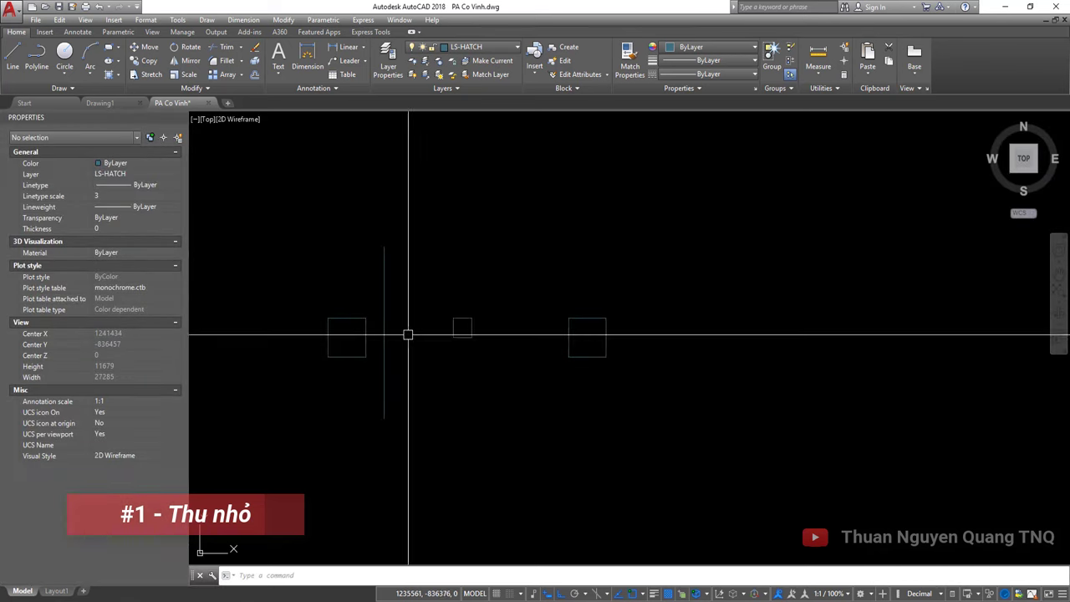
{"action": "scroll", "coordinate": [460, 328], "scroll_direction": "up", "scroll_amount": 2}
{"action": "key", "text": "ctrl+1"}
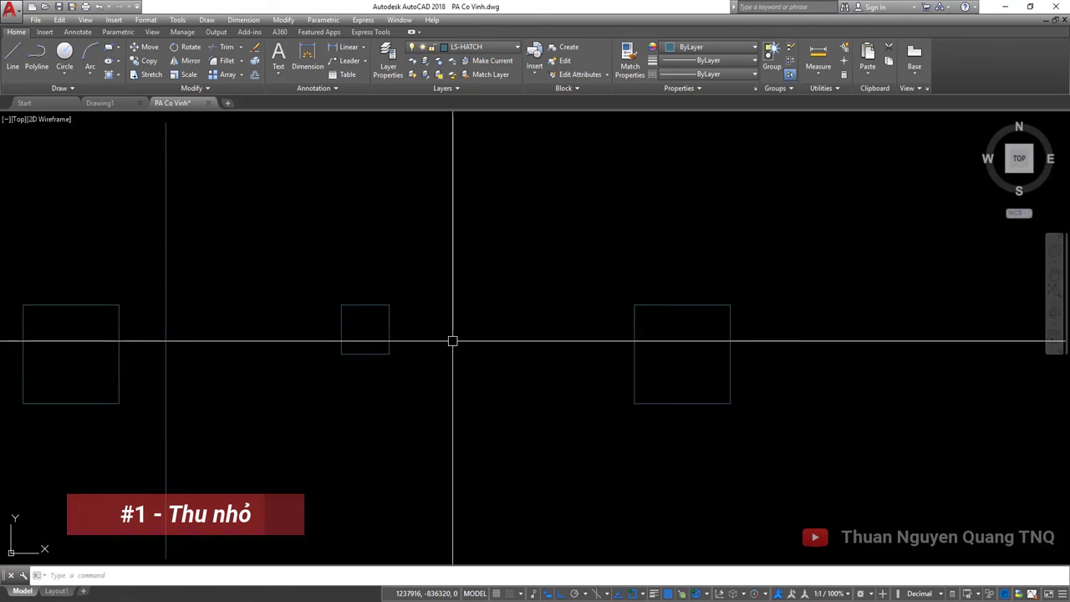
{"action": "key", "text": "super"}
{"action": "key", "text": "Escape"}
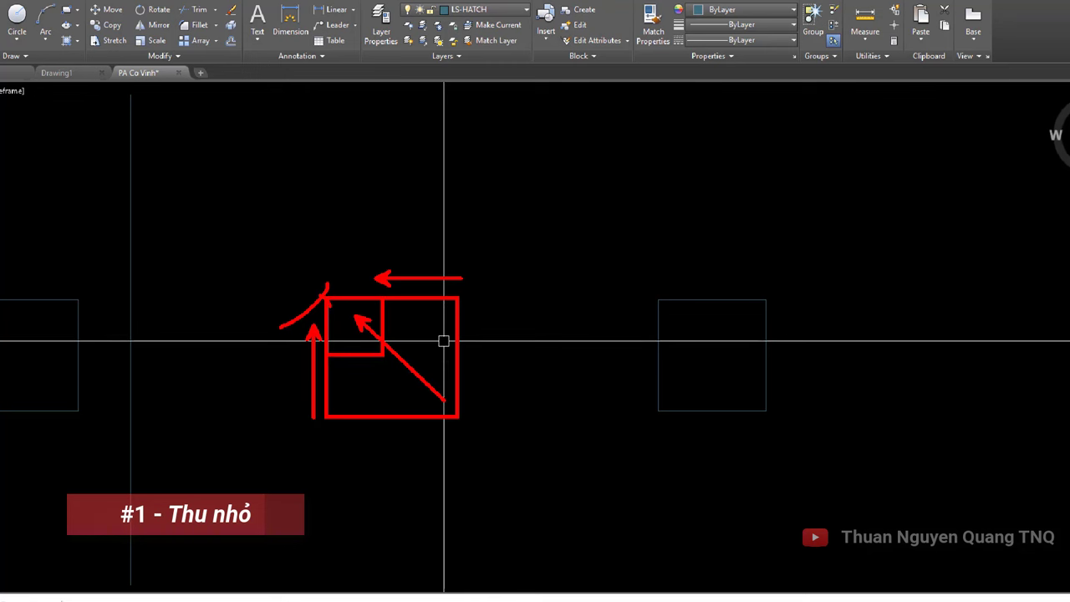
Select the middle square with a selection window
{"action": "scroll", "coordinate": [426, 342], "scroll_direction": "down", "scroll_amount": 2}
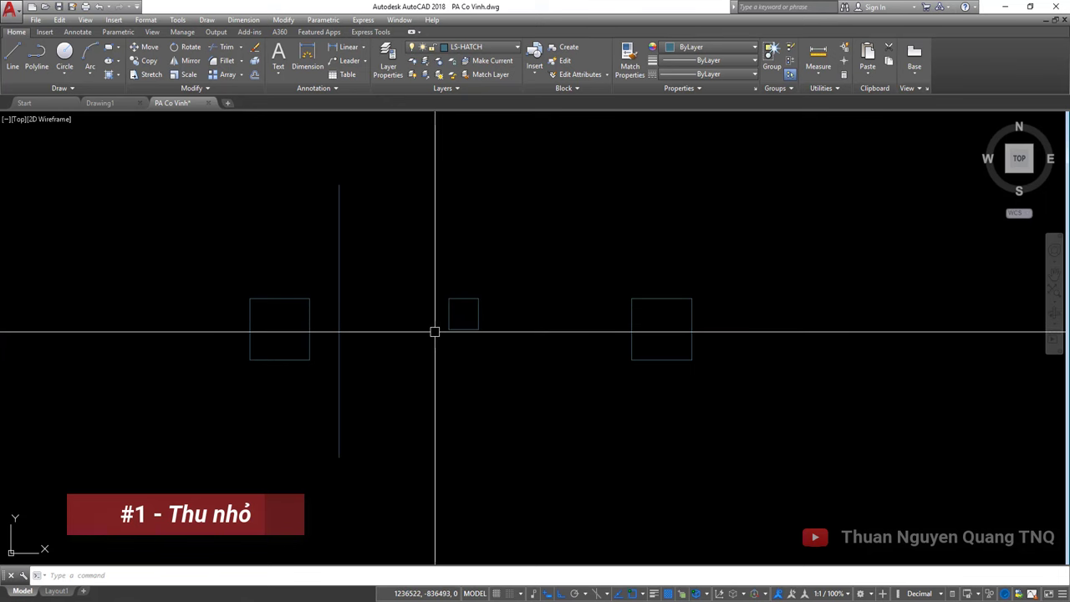
{"action": "scroll", "coordinate": [441, 343], "scroll_direction": "up", "scroll_amount": 2}
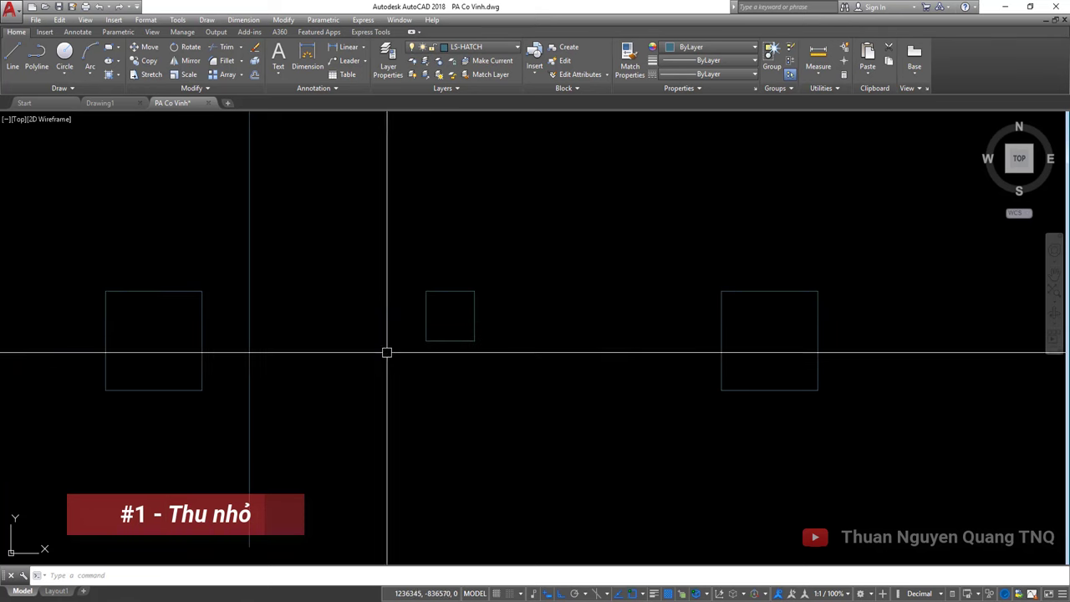
{"action": "scroll", "coordinate": [425, 328], "scroll_direction": "down", "scroll_amount": 1}
{"action": "left_click", "coordinate": [450, 308]}
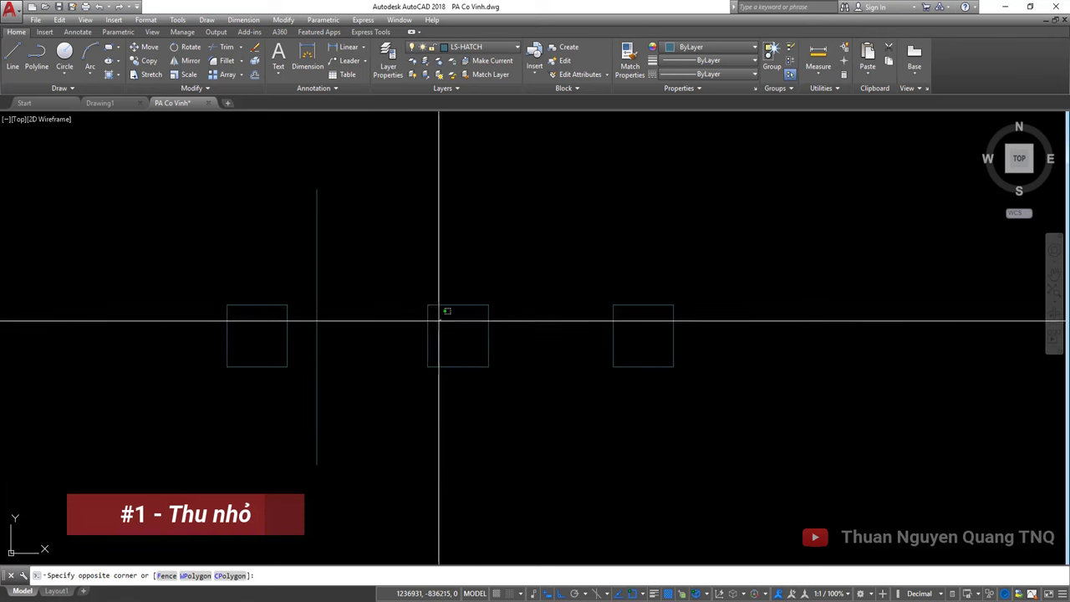
{"action": "left_click", "coordinate": [460, 327]}
{"action": "key", "text": "Escape"}
{"action": "left_click", "coordinate": [433, 327]}
{"action": "left_click", "coordinate": [381, 353]}
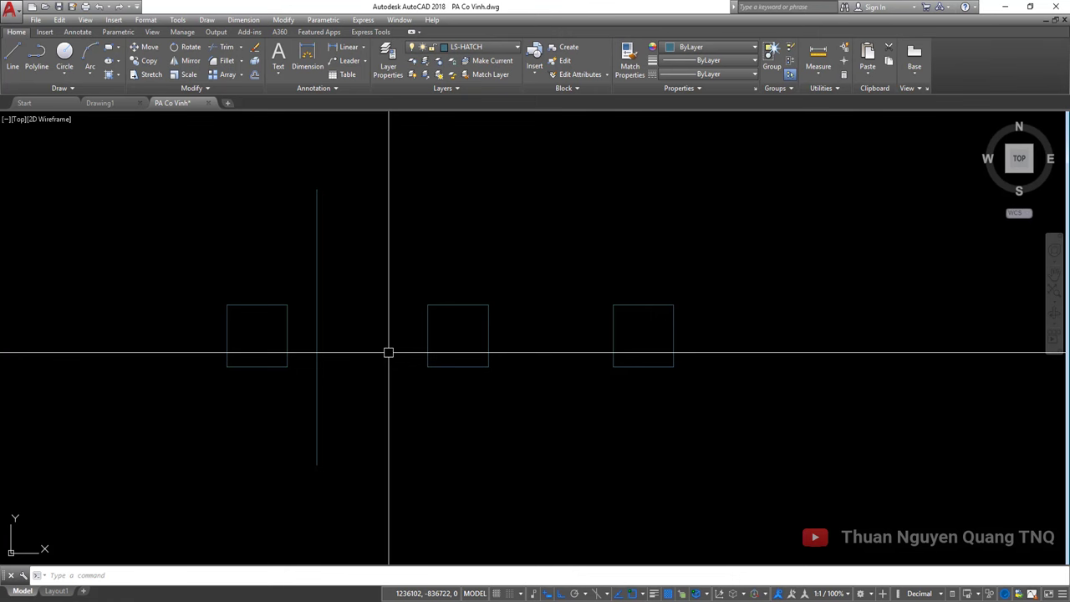
{"action": "left_click", "coordinate": [422, 332]}
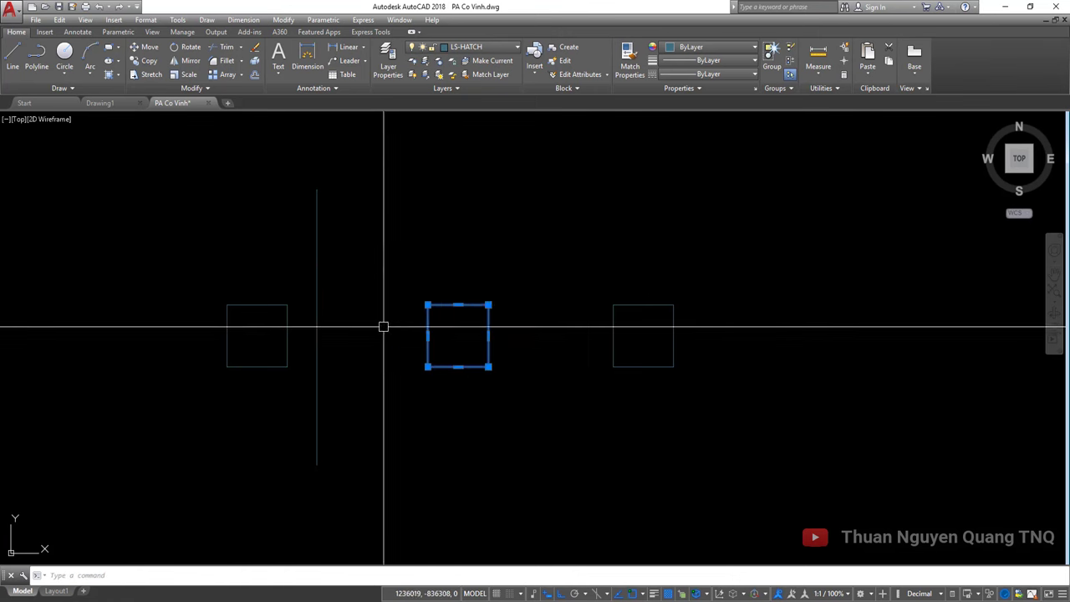
Select the right square and scale it by factor 2 with SC
{"action": "key", "text": "Escape"}
{"action": "middle_click_drag", "start_coordinate": [646, 355], "coordinate": [640, 366]}
{"action": "left_click", "coordinate": [632, 297]}
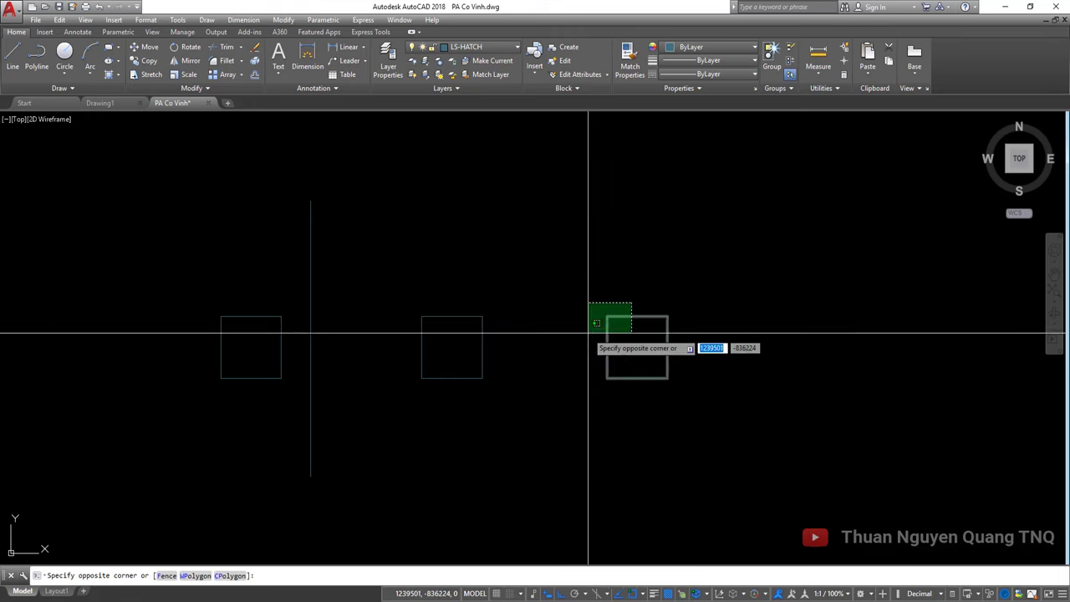
{"action": "left_click", "coordinate": [599, 320]}
{"action": "type", "text": "sc"}
{"action": "key", "text": "Return"}
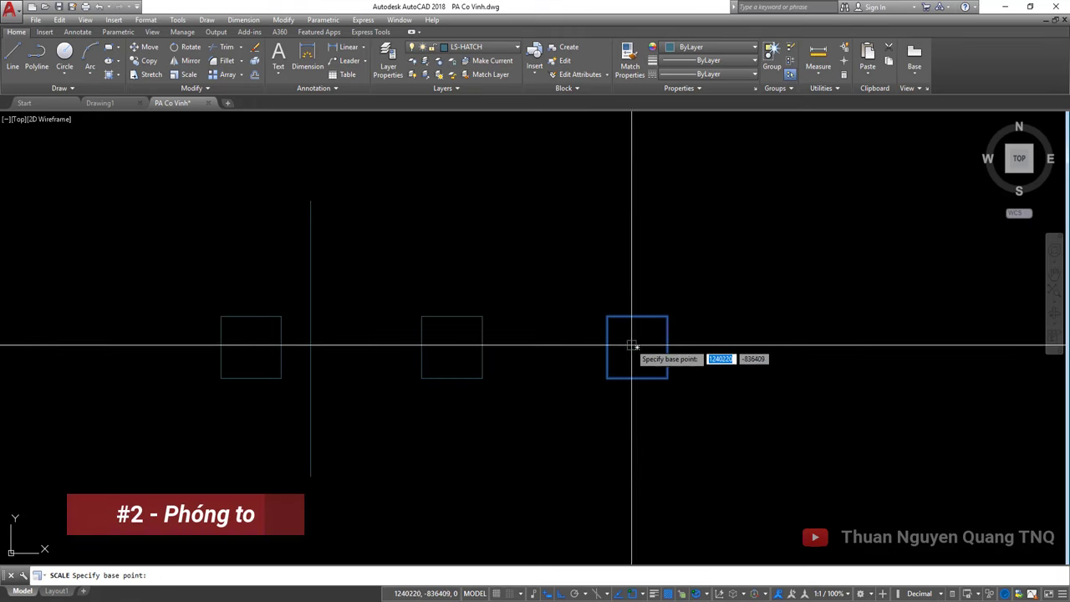
{"action": "left_click", "coordinate": [639, 346]}
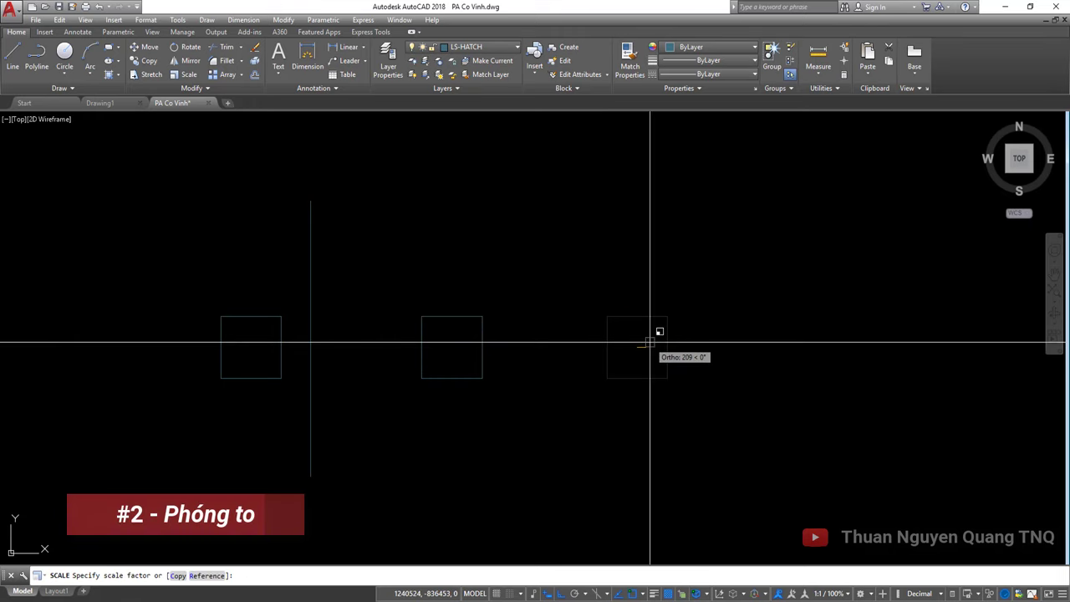
{"action": "type", "text": "2"}
{"action": "key", "text": "Return"}
Undo that and rescale the right square by 2 about its top-right corner
{"action": "left_click", "coordinate": [626, 329]}
{"action": "key", "text": "Escape"}
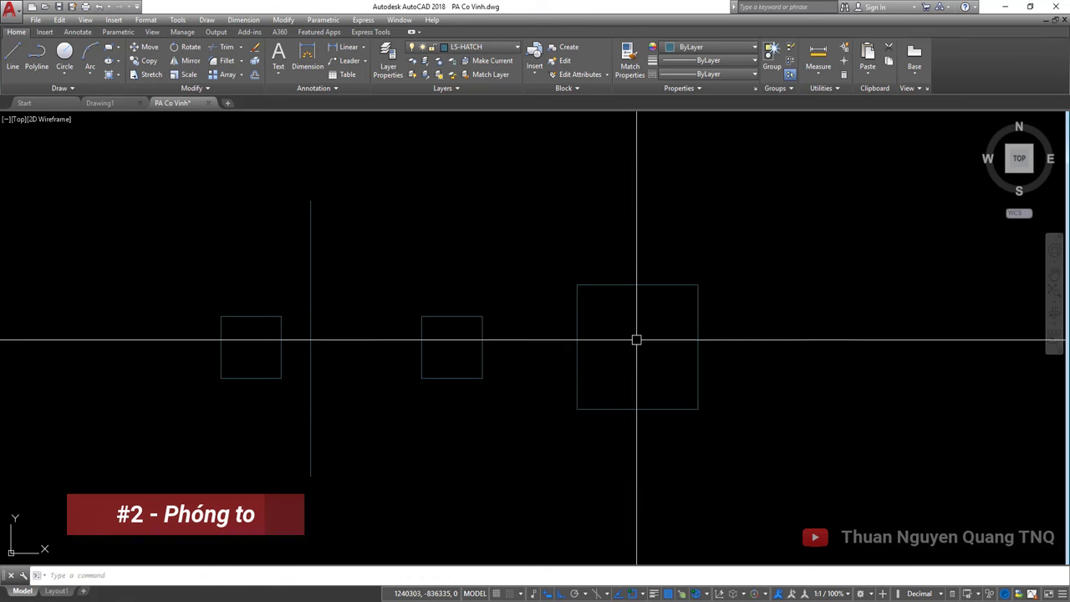
{"action": "key", "text": "ctrl+z"}
{"action": "left_click", "coordinate": [667, 321]}
{"action": "key", "text": "Return"}
{"action": "left_click", "coordinate": [667, 316]}
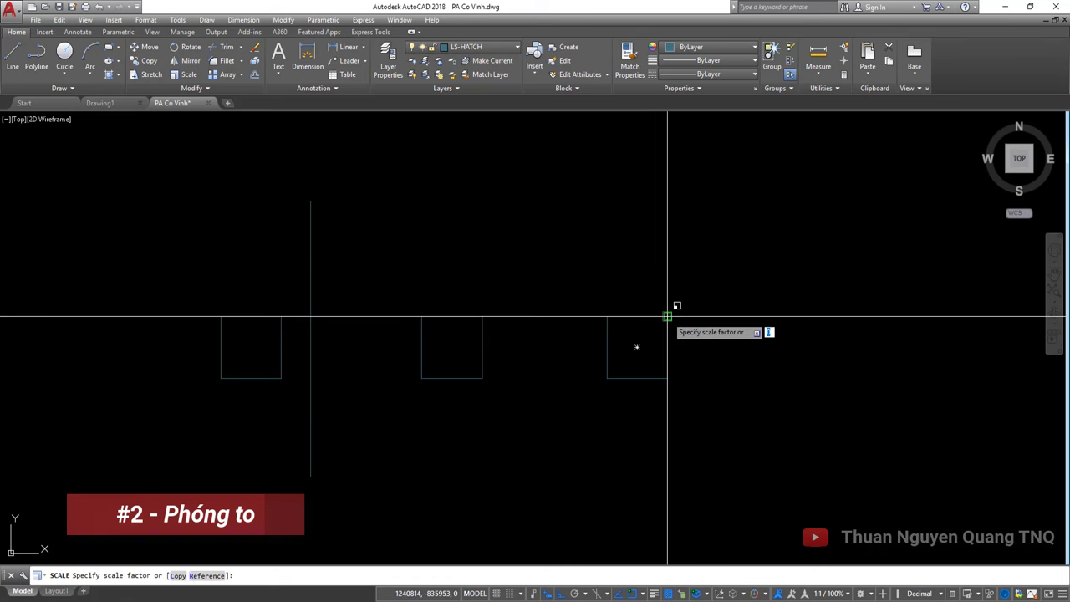
{"action": "key", "text": "Return"}
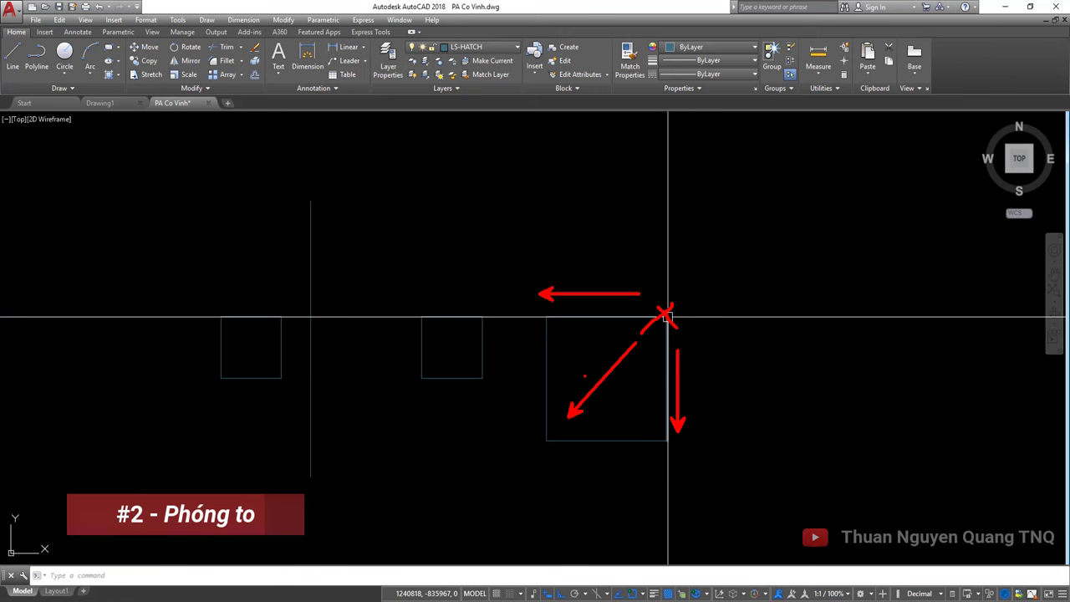
Undo, then scale the right square by factor 2 about its centre
{"action": "key", "text": "ctrl+z"}
{"action": "left_click", "coordinate": [666, 284]}
{"action": "left_click", "coordinate": [635, 334]}
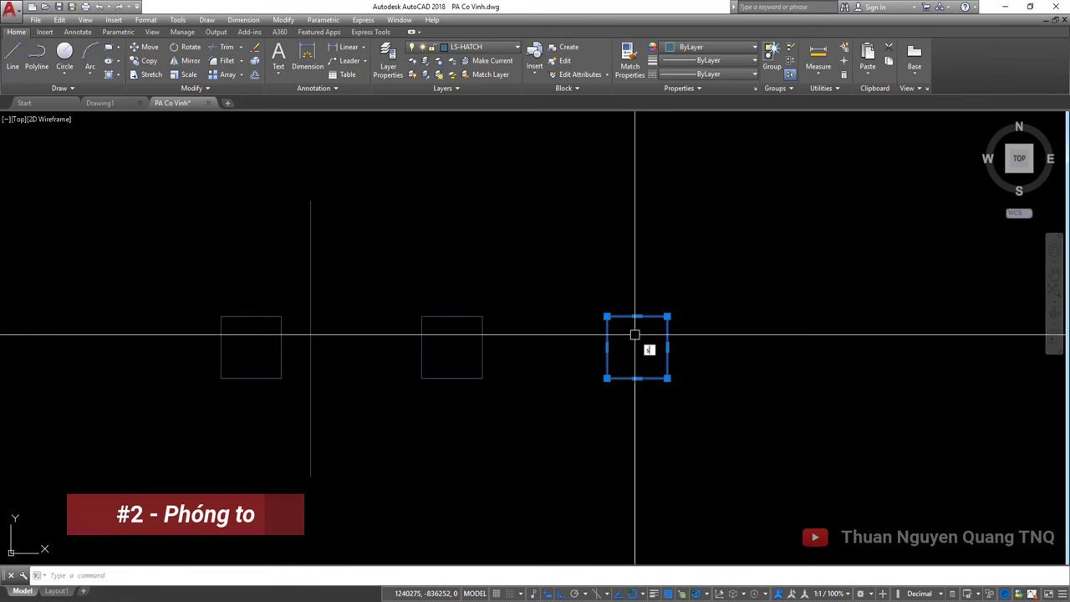
{"action": "type", "text": "sc"}
{"action": "key", "text": "Return"}
{"action": "left_click", "coordinate": [637, 347]}
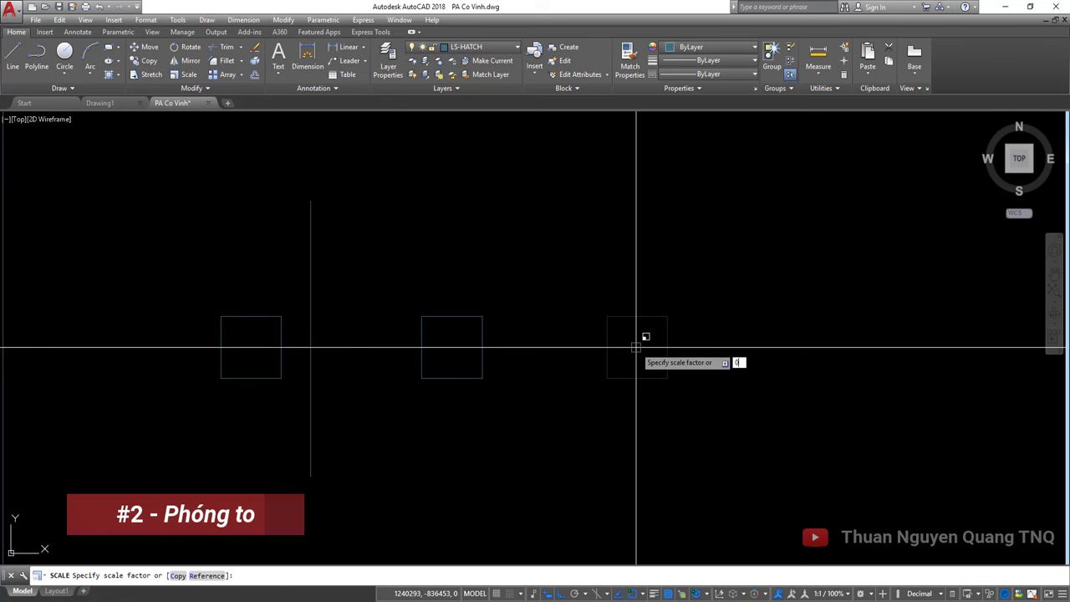
{"action": "type", "text": "2"}
{"action": "key", "text": "Return"}
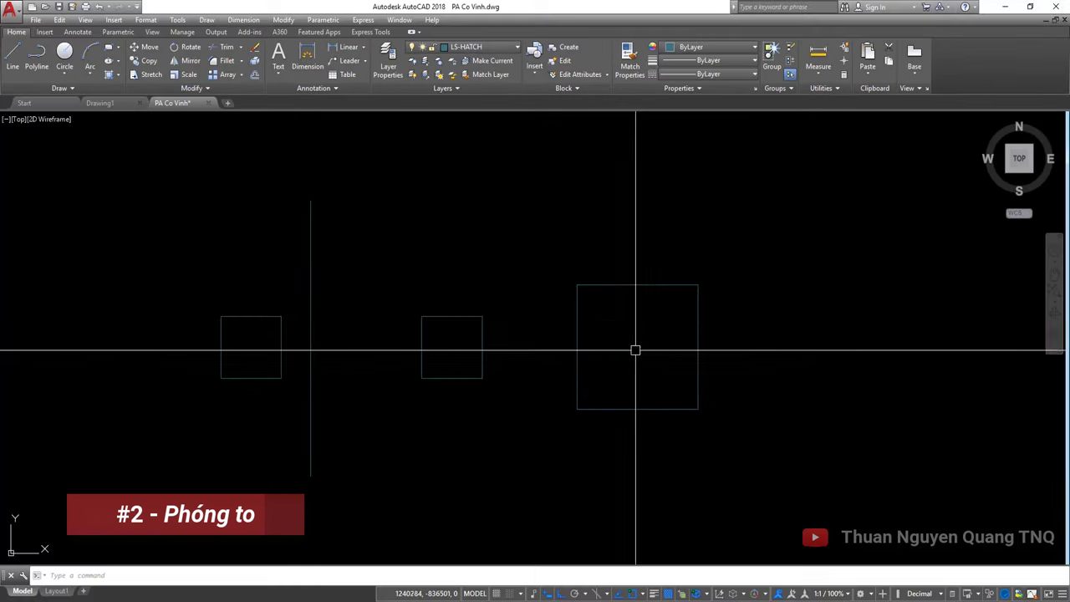
Undo the enlargement so the right square matches the other two again
{"action": "left_click", "coordinate": [642, 286]}
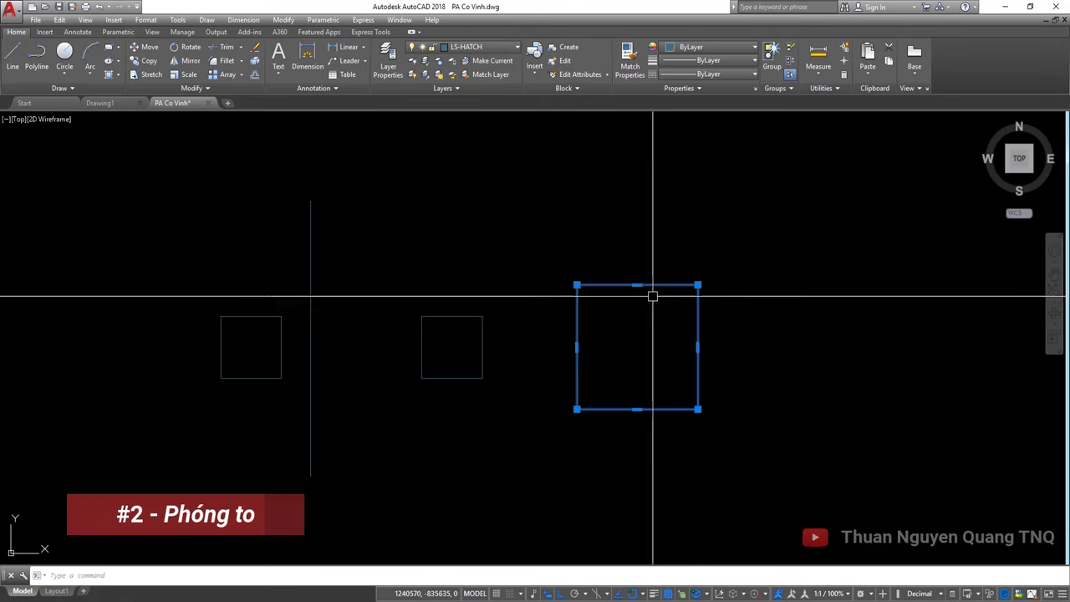
{"action": "key", "text": "Escape"}
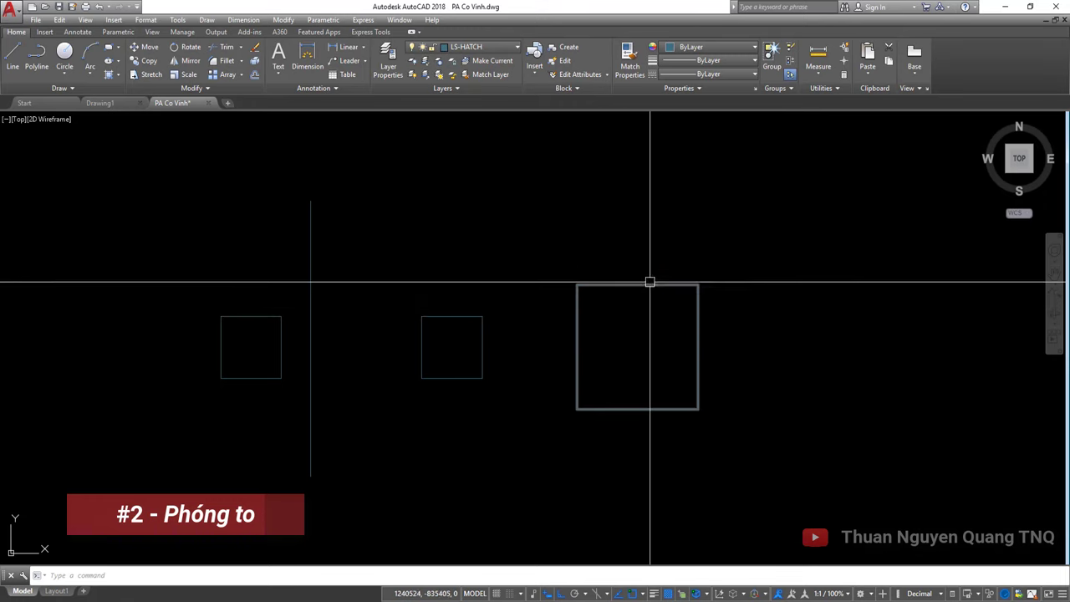
{"action": "left_click", "coordinate": [667, 285]}
{"action": "key", "text": "Escape"}
{"action": "key", "text": "ctrl+z"}
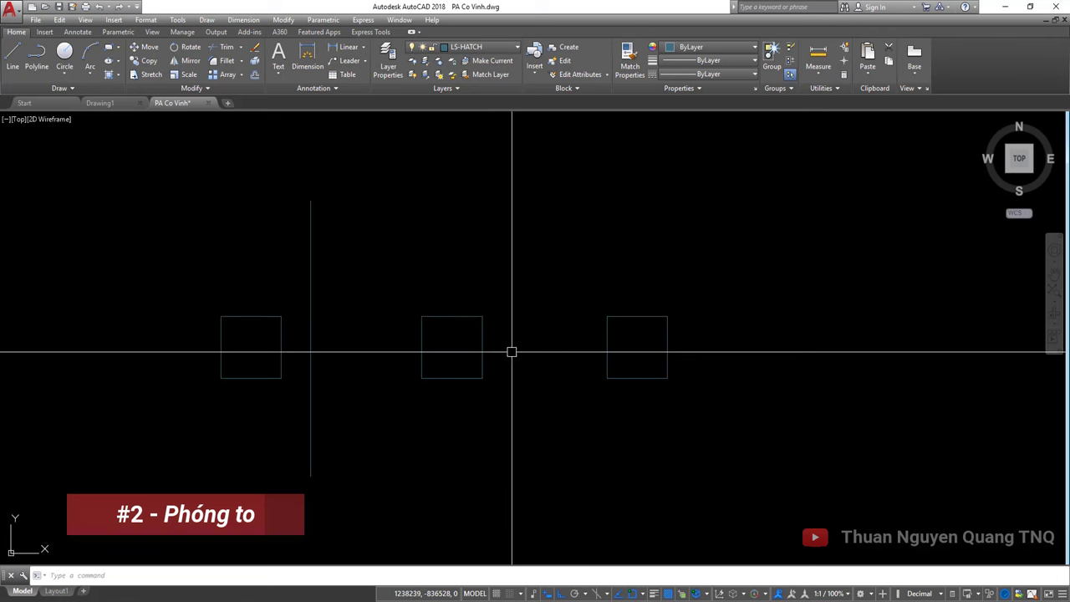
Try window and crossing selections over the squares and line, then clear them
{"action": "left_click", "coordinate": [663, 292]}
{"action": "key", "text": "Escape"}
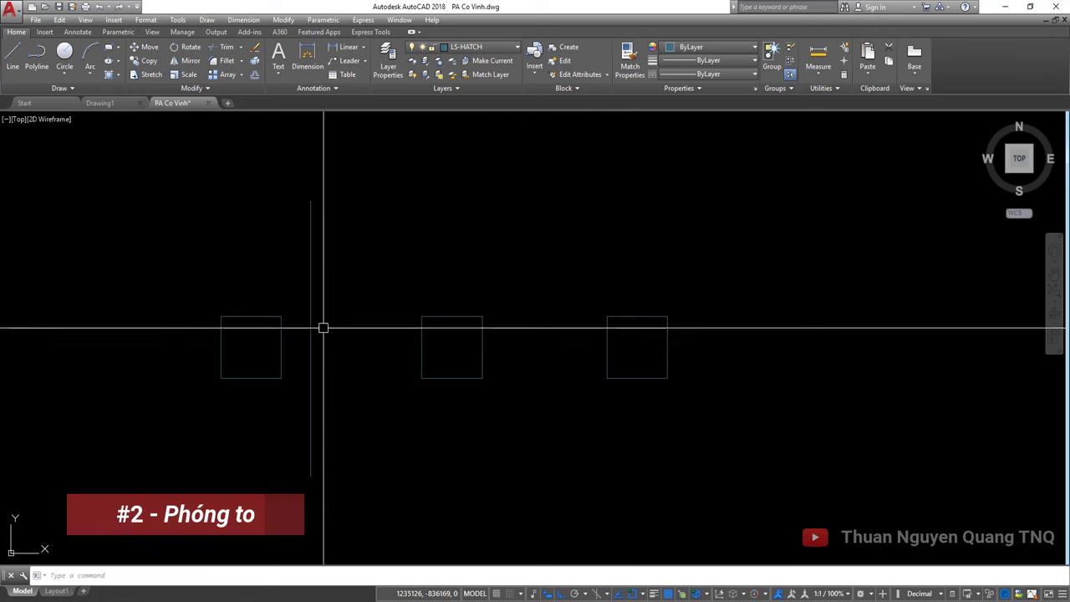
{"action": "left_click", "coordinate": [608, 347]}
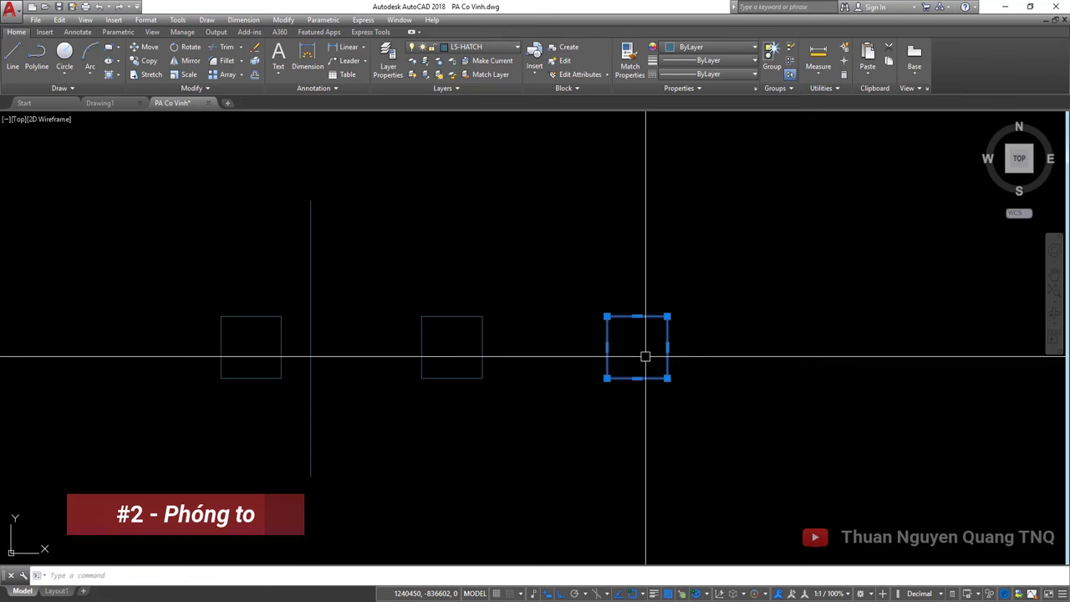
{"action": "key", "text": "Escape"}
{"action": "left_click", "coordinate": [657, 316]}
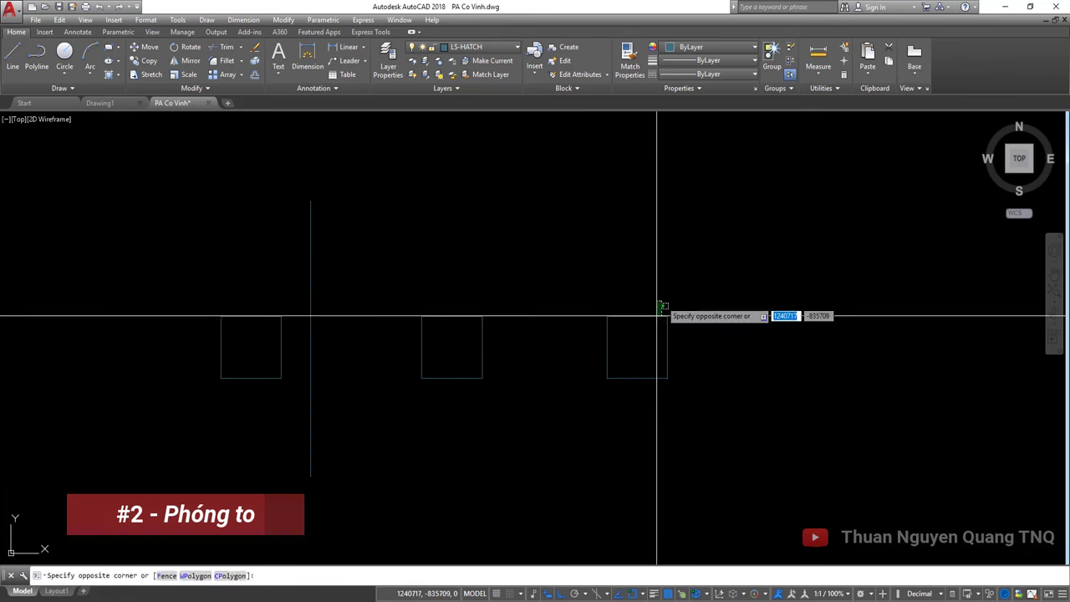
{"action": "left_click", "coordinate": [749, 337]}
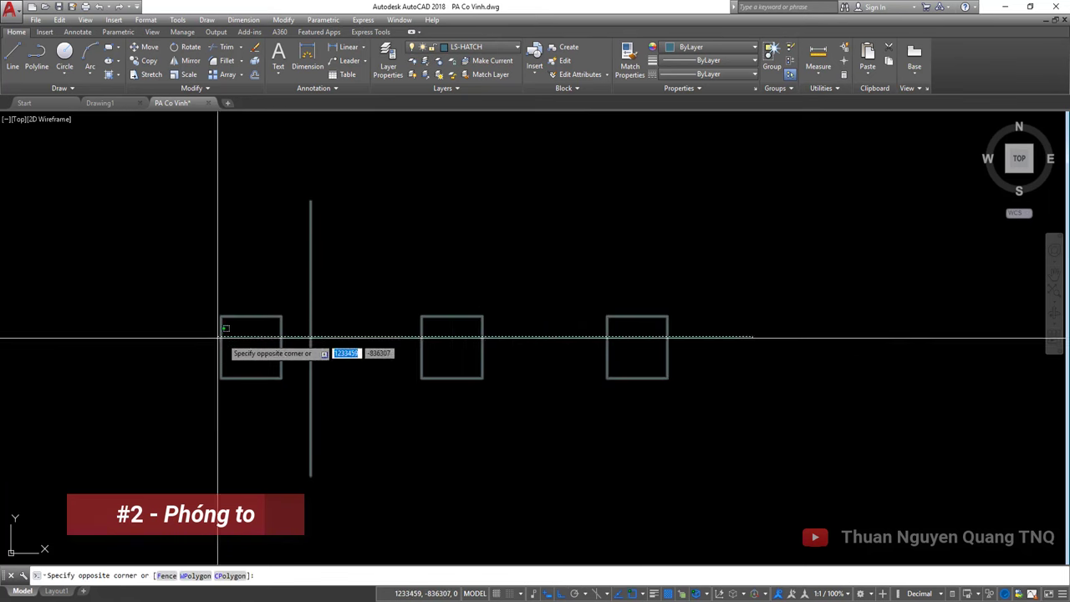
{"action": "key", "text": "Escape"}
{"action": "left_click", "coordinate": [712, 345]}
{"action": "left_click", "coordinate": [201, 345]}
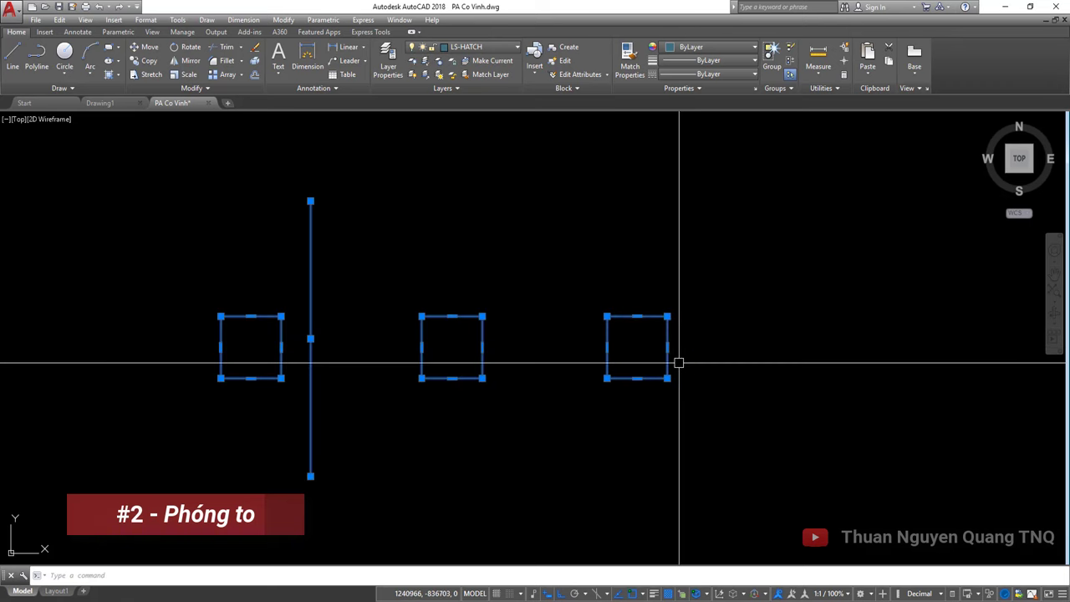
{"action": "left_click", "coordinate": [679, 363]}
{"action": "left_click", "coordinate": [205, 347]}
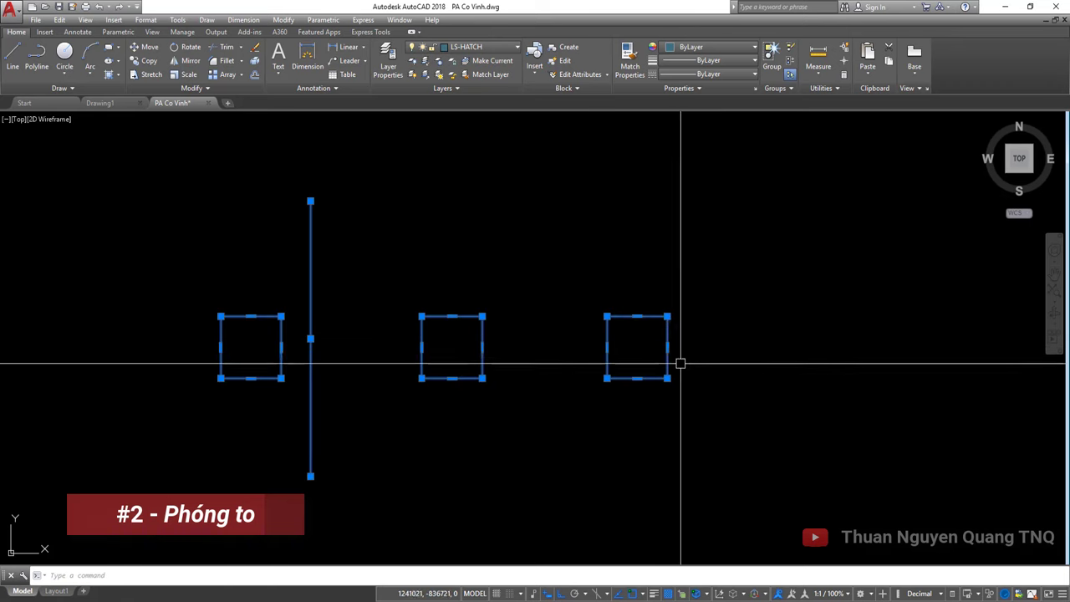
{"action": "left_click", "coordinate": [679, 364]}
{"action": "left_click", "coordinate": [203, 329]}
{"action": "key", "text": "Escape"}
Select the right square and begin scaling it from its top-left corner
{"action": "scroll", "coordinate": [397, 318], "scroll_direction": "down", "scroll_amount": 5}
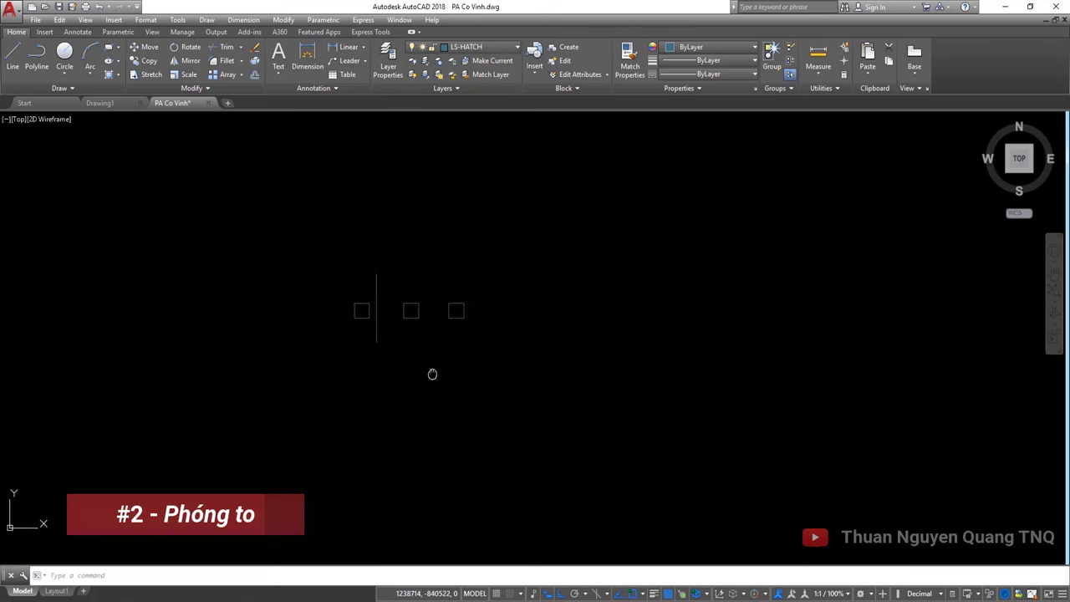
{"action": "mouse_move", "coordinate": [432, 373]}
{"action": "middle_mouse_down"}
{"action": "mouse_move", "coordinate": [434, 298]}
{"action": "mouse_move", "coordinate": [443, 385]}
{"action": "middle_mouse_up"}
{"action": "scroll", "coordinate": [435, 298], "scroll_direction": "up", "scroll_amount": 4}
{"action": "scroll", "coordinate": [505, 250], "scroll_direction": "up", "scroll_amount": 4}
{"action": "left_click", "coordinate": [505, 250]}
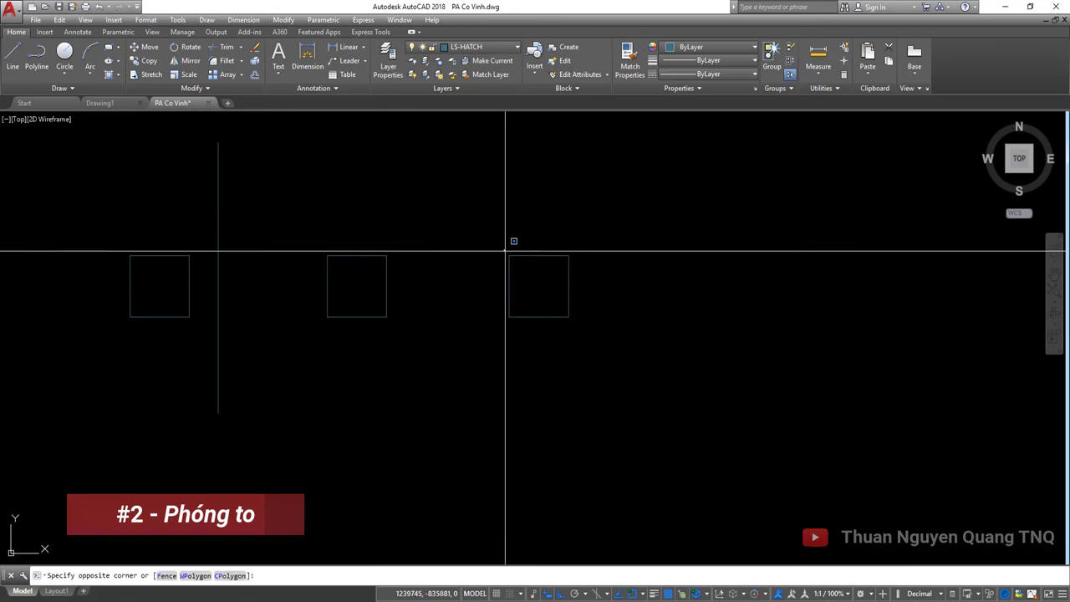
{"action": "left_click", "coordinate": [502, 282]}
{"action": "type", "text": "SC"}
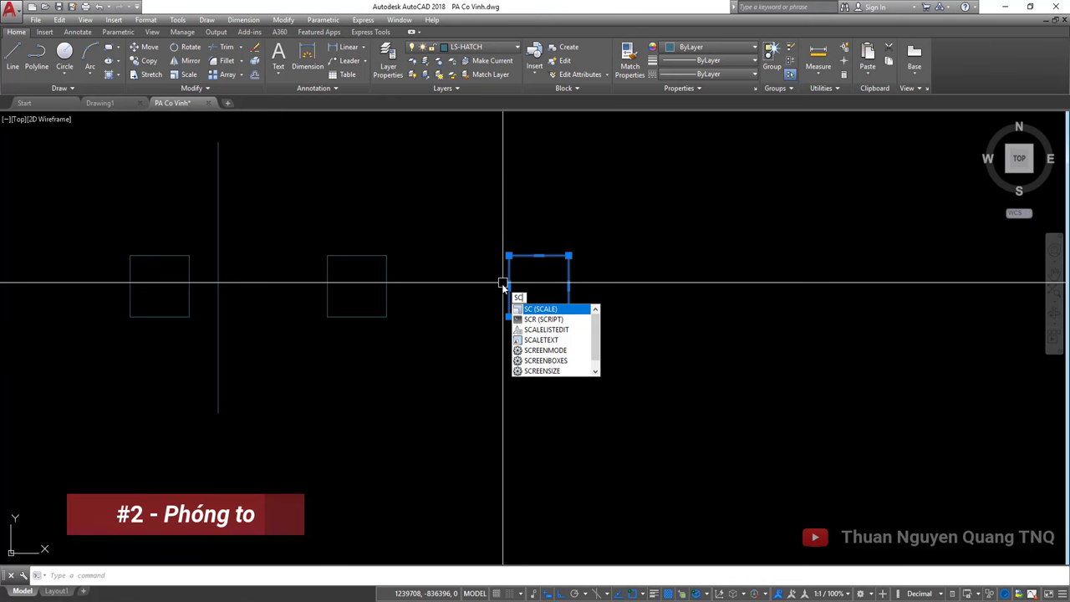
{"action": "key", "text": "Return"}
{"action": "left_click", "coordinate": [508, 255]}
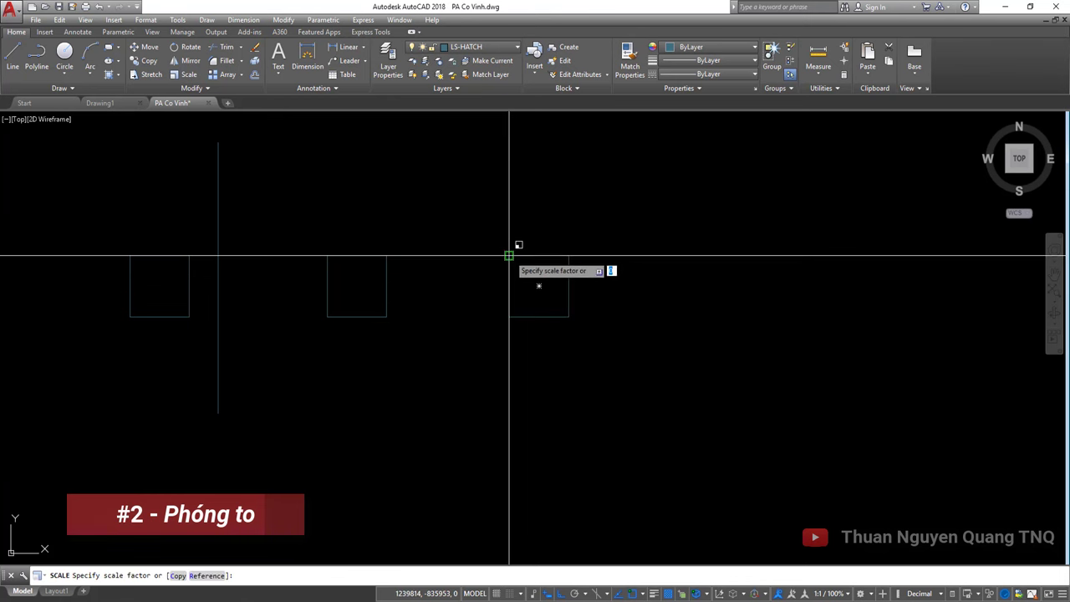
{"action": "key", "text": "Down"}
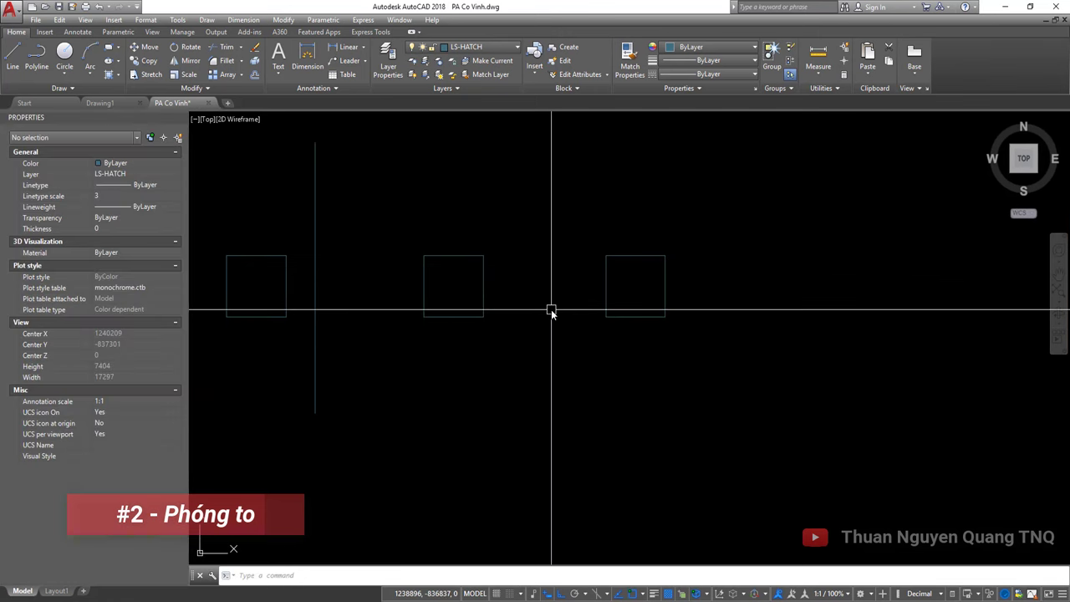
Close the Properties panel and window-select the two right-hand squares
{"action": "left_click", "coordinate": [189, 120]}
{"action": "scroll", "coordinate": [418, 317], "scroll_direction": "down", "scroll_amount": 3}
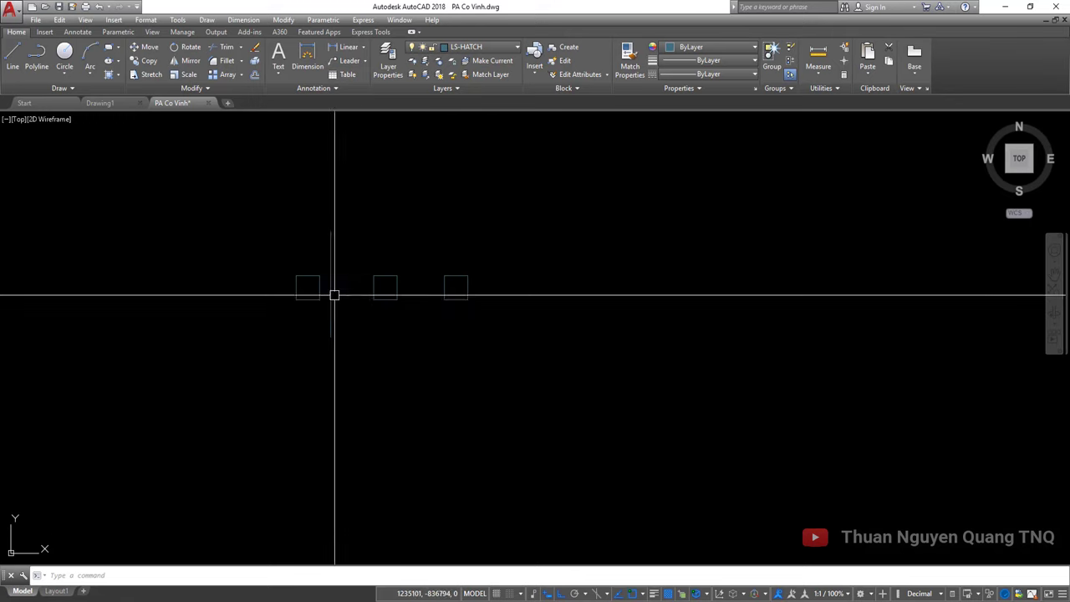
{"action": "left_click_drag", "start_coordinate": [354, 265], "coordinate": [457, 320]}
{"action": "scroll", "coordinate": [317, 258], "scroll_direction": "up", "scroll_amount": 3}
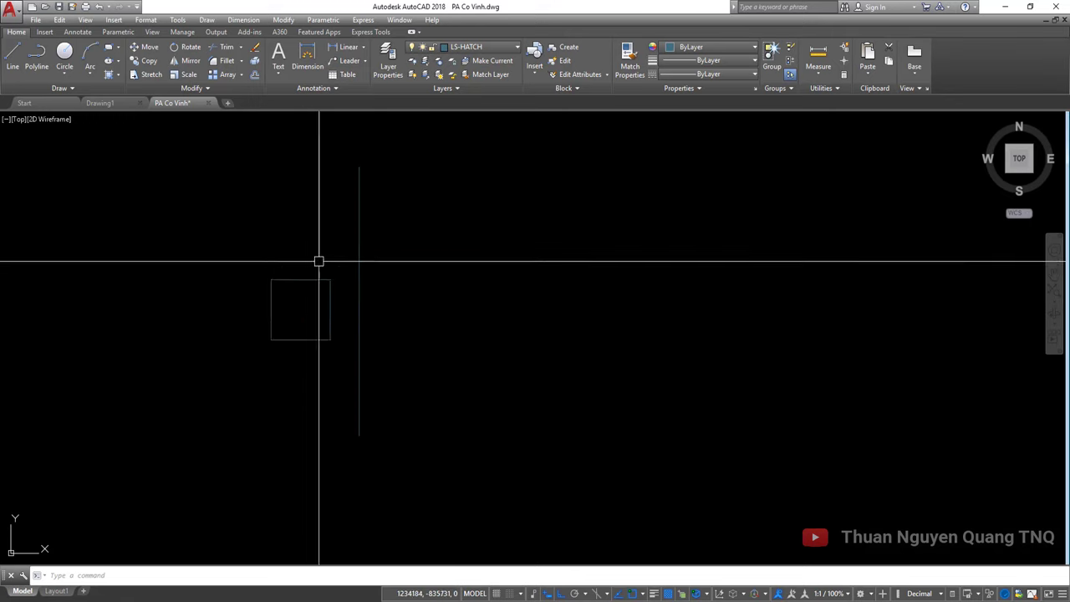
{"action": "type", "text": "c"}
Copy the remaining square to the right of the vertical line
{"action": "key", "text": "Return"}
{"action": "left_click", "coordinate": [249, 406]}
{"action": "left_click", "coordinate": [390, 407]}
{"action": "key", "text": "Escape"}
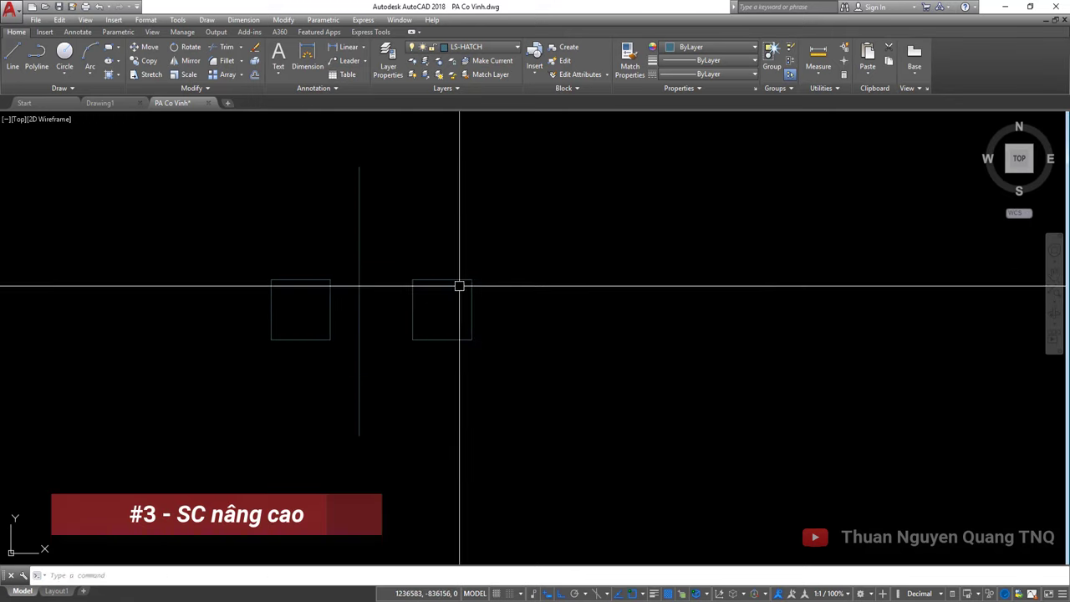
Draw a horizontal polyline from the square's lower-left corner, then delete it
{"action": "type", "text": "pl"}
{"action": "key", "text": "Return"}
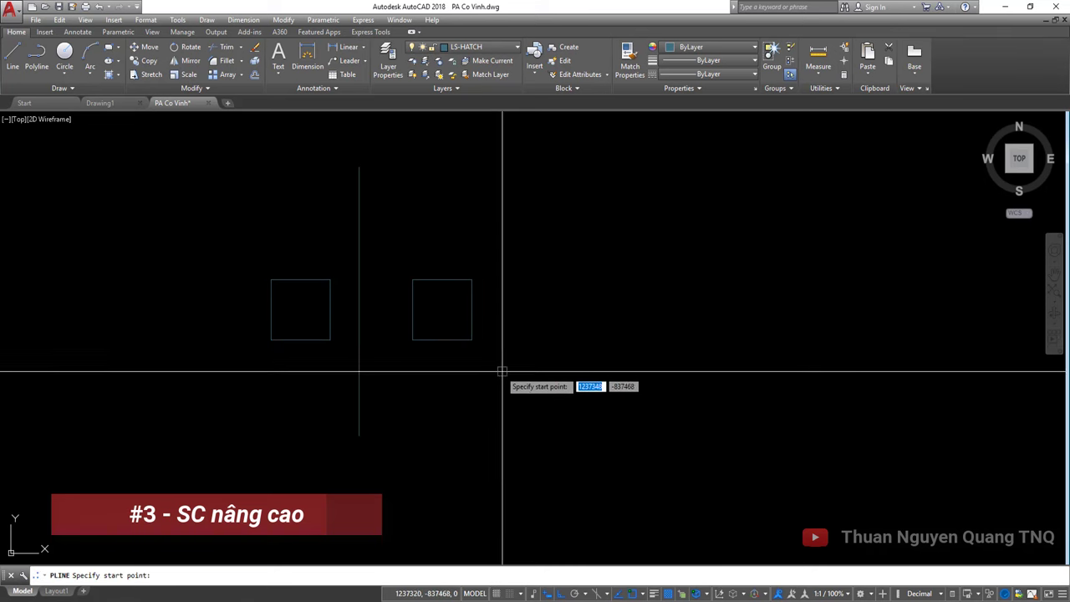
{"action": "left_click", "coordinate": [412, 339]}
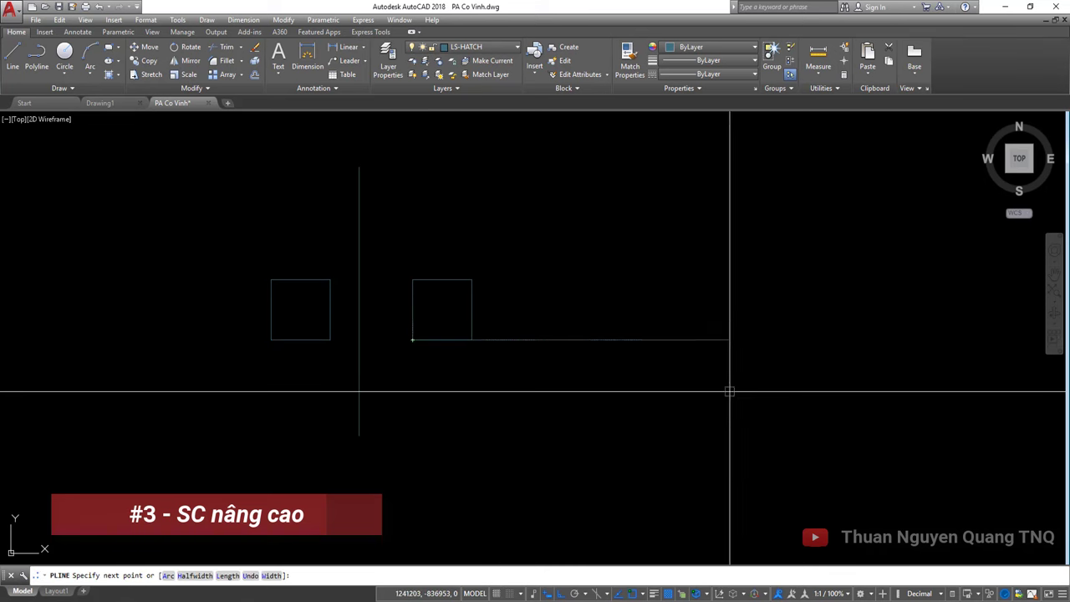
{"action": "left_click", "coordinate": [729, 391]}
{"action": "key", "text": "Return"}
{"action": "left_click", "coordinate": [710, 339]}
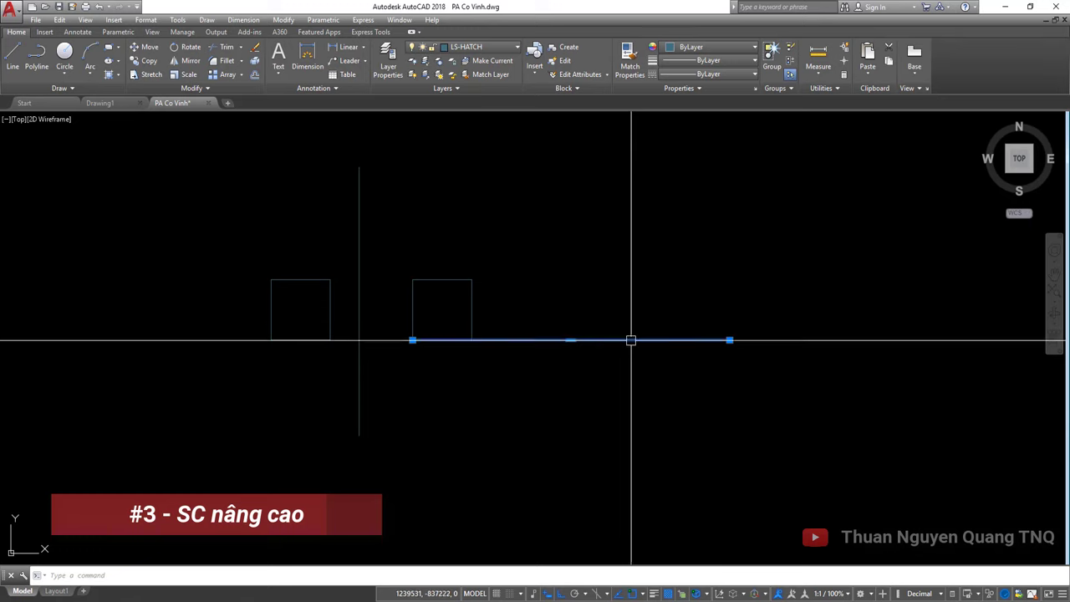
{"action": "key", "text": "Delete"}
Draw a new long horizontal polyline with PL
{"action": "type", "text": "pl"}
{"action": "key", "text": "Return"}
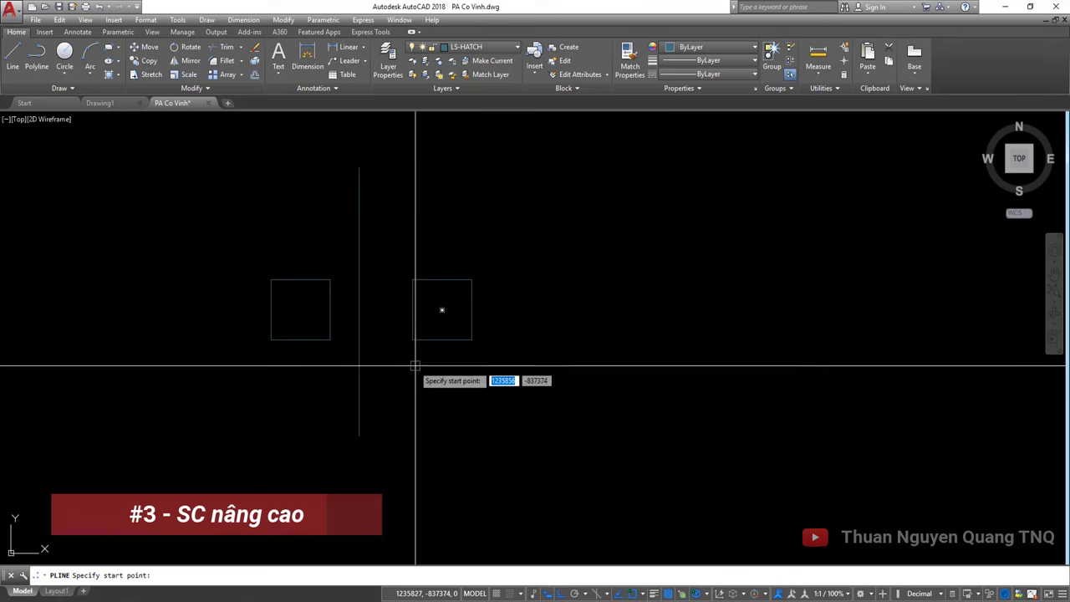
{"action": "left_click", "coordinate": [416, 366]}
{"action": "left_click", "coordinate": [836, 411]}
{"action": "key", "text": "Return"}
{"action": "left_click_drag", "start_coordinate": [747, 373], "coordinate": [728, 329]}
{"action": "middle_click_drag", "start_coordinate": [519, 347], "coordinate": [497, 311]}
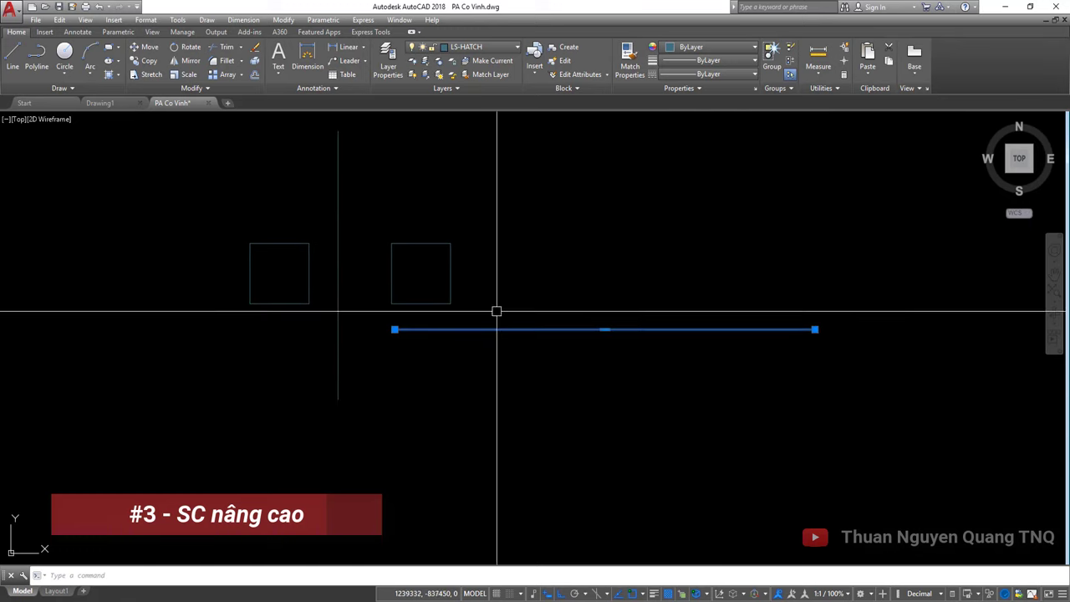
{"action": "key", "text": "Escape"}
Move the small square so its bottom-left corner sits on the line's left end
{"action": "left_click", "coordinate": [430, 243]}
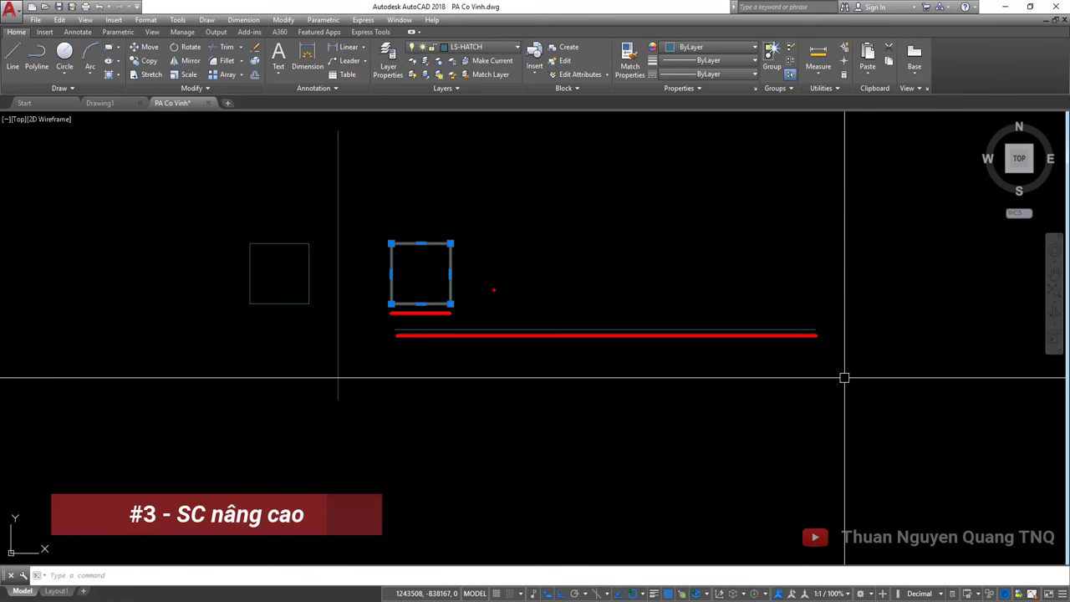
{"action": "key", "text": "Escape"}
{"action": "middle_click_drag", "start_coordinate": [624, 284], "coordinate": [586, 306]}
{"action": "left_click", "coordinate": [446, 236]}
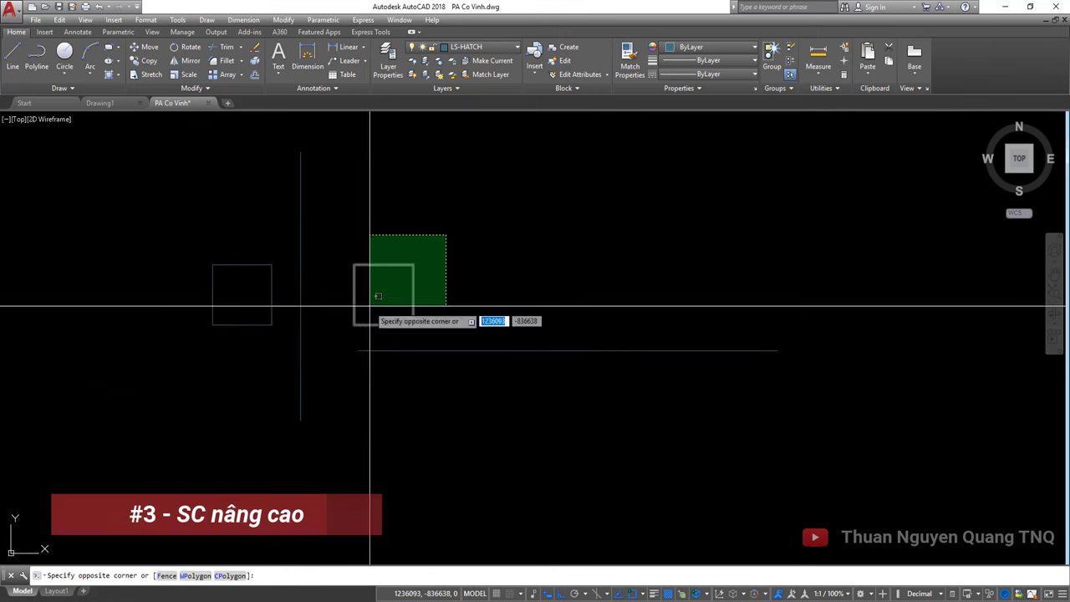
{"action": "left_click", "coordinate": [370, 306]}
{"action": "key", "text": "m"}
{"action": "key", "text": "space"}
{"action": "left_click", "coordinate": [383, 295]}
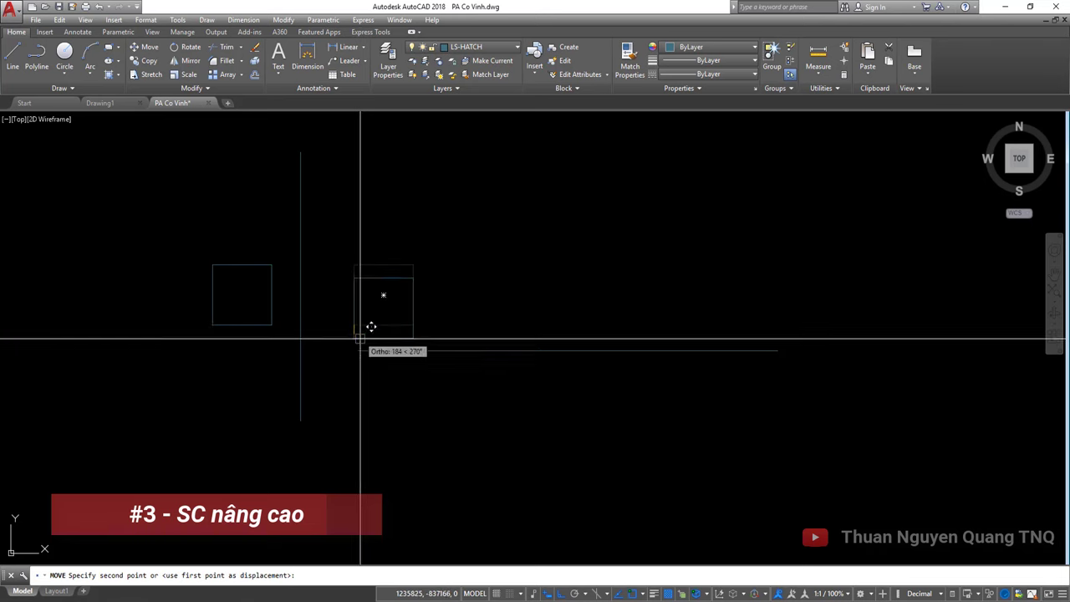
{"action": "left_click", "coordinate": [360, 342]}
{"action": "left_click", "coordinate": [366, 346]}
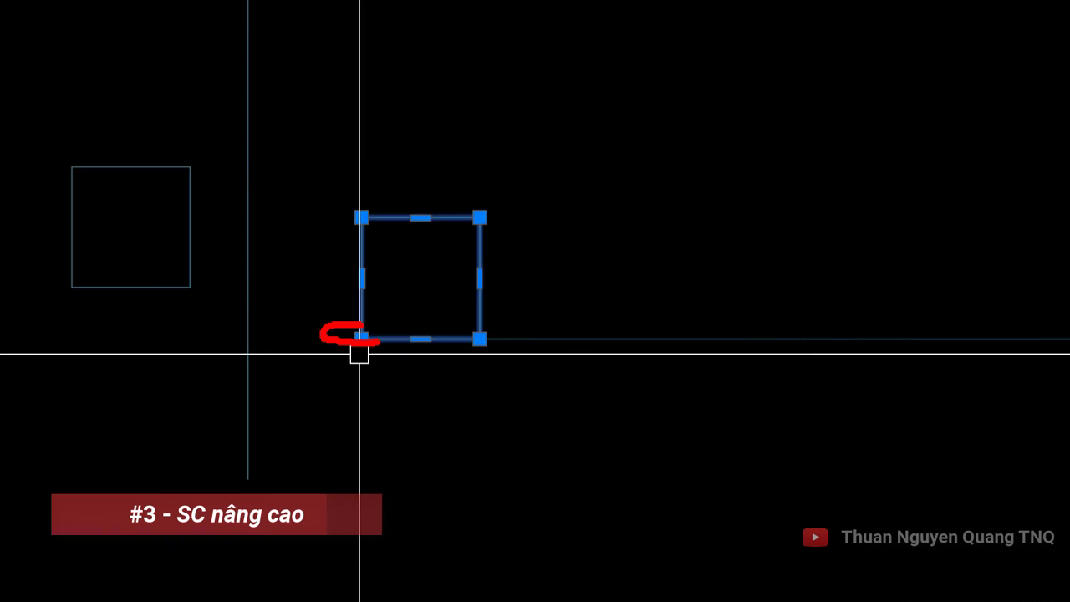
Select the square and start scaling it from its bottom-left corner
{"action": "left_click", "coordinate": [421, 270]}
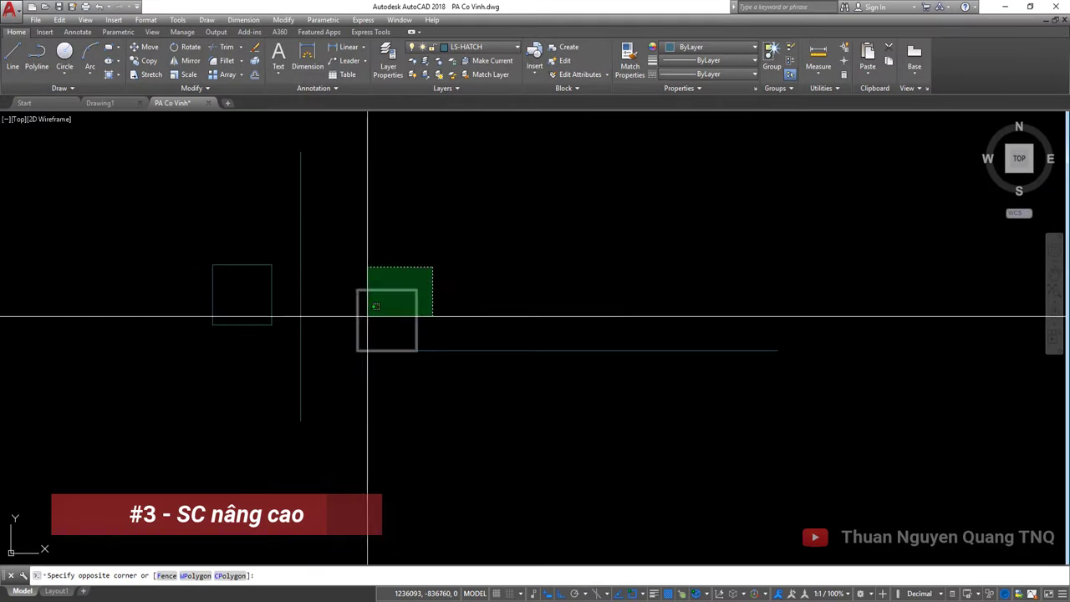
{"action": "left_click", "coordinate": [386, 323]}
{"action": "type", "text": "c"}
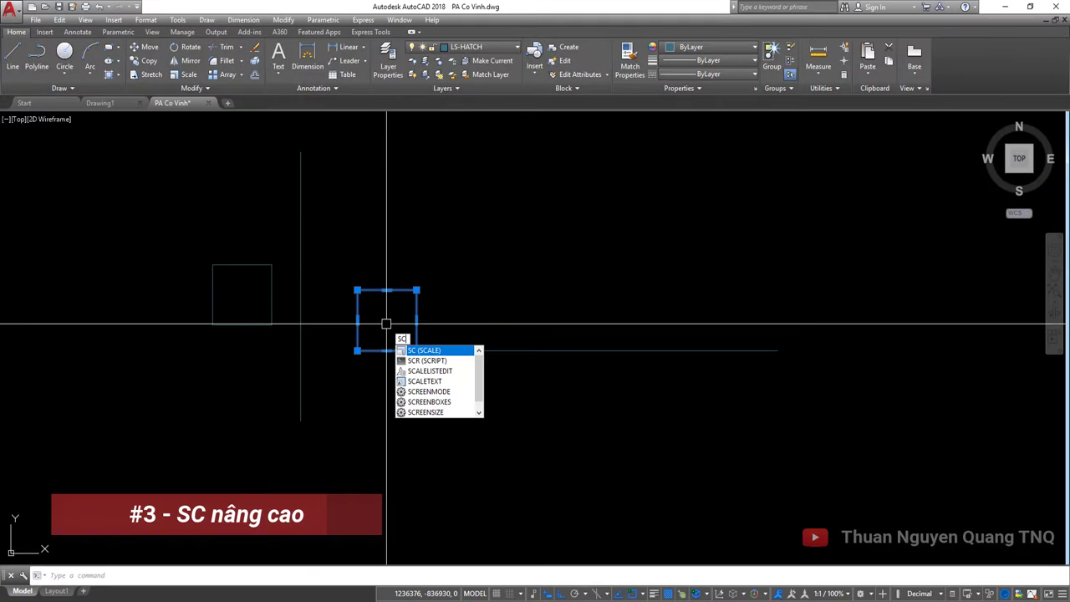
{"action": "key", "text": "Return"}
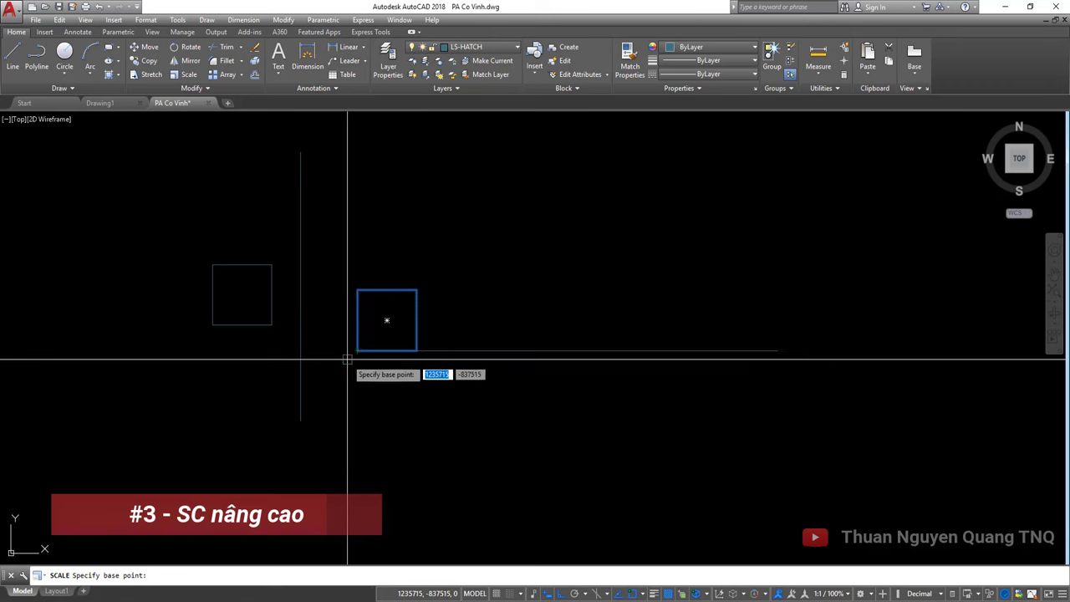
{"action": "left_click", "coordinate": [357, 350]}
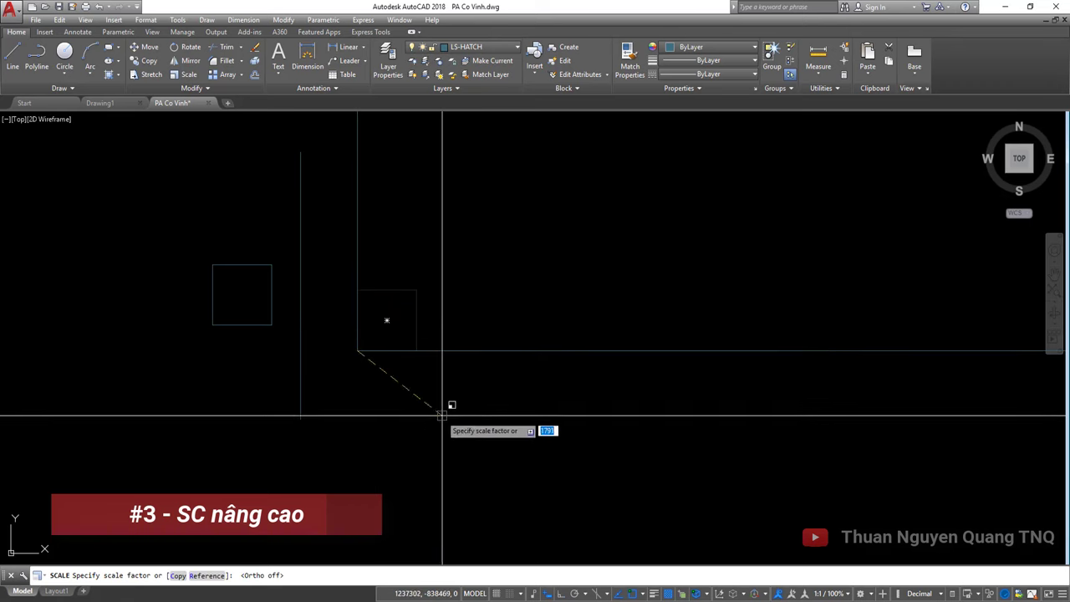
Scale the square by Reference to the line's right end, then delete it
{"action": "scroll", "coordinate": [418, 359], "scroll_direction": "down", "scroll_amount": 3}
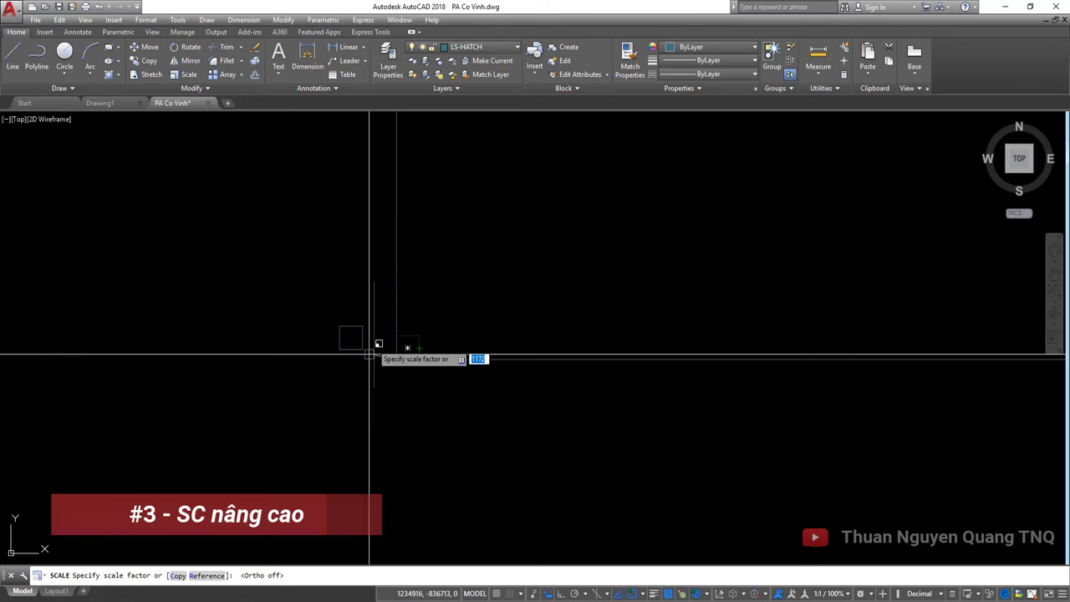
{"action": "scroll", "coordinate": [419, 355], "scroll_direction": "up", "scroll_amount": 4}
{"action": "type", "text": "r"}
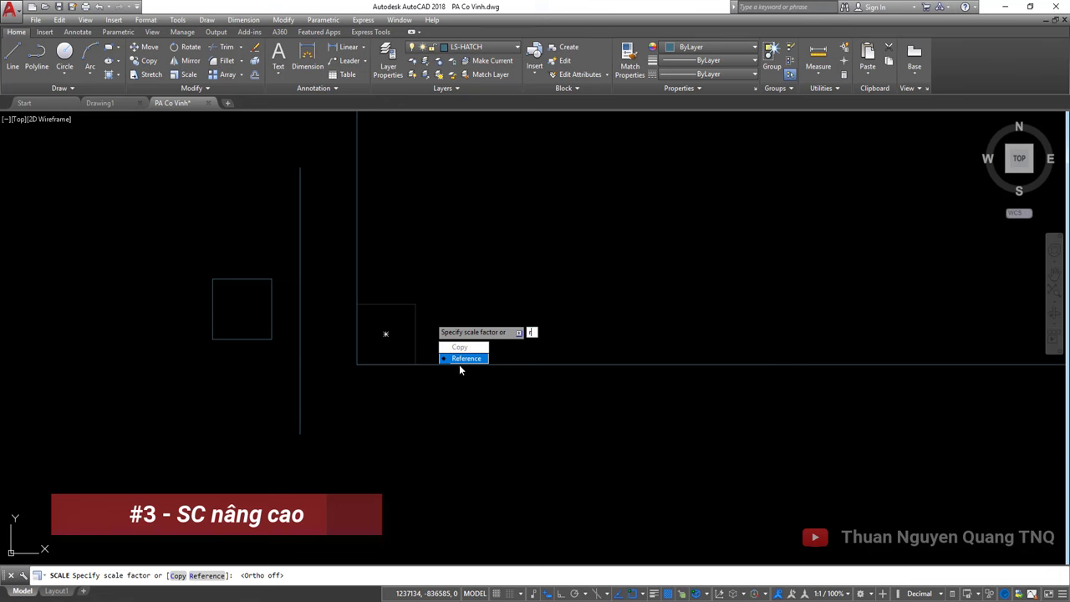
{"action": "left_click", "coordinate": [460, 364]}
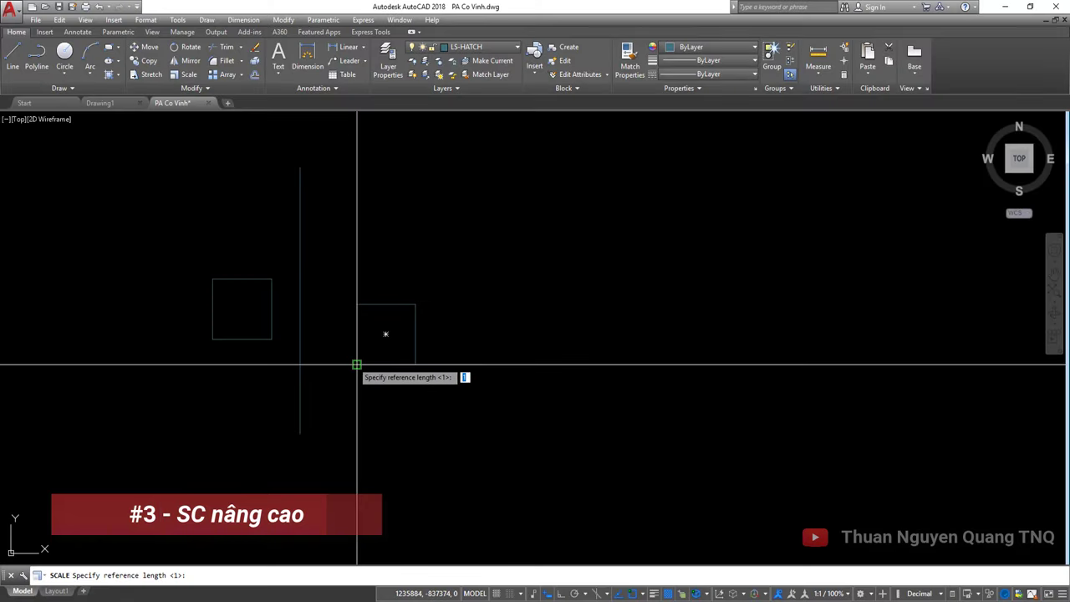
{"action": "left_click", "coordinate": [357, 365]}
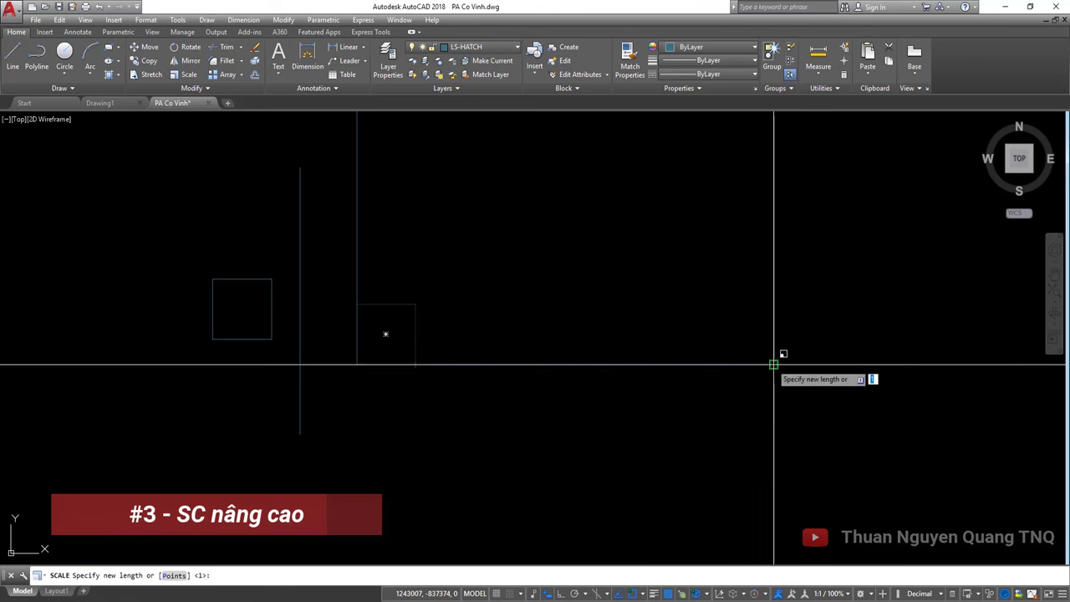
{"action": "left_click", "coordinate": [774, 365]}
{"action": "scroll", "coordinate": [622, 359], "scroll_direction": "down", "scroll_amount": 5}
{"action": "scroll", "coordinate": [487, 348], "scroll_direction": "up", "scroll_amount": 2}
{"action": "left_click", "coordinate": [481, 347]}
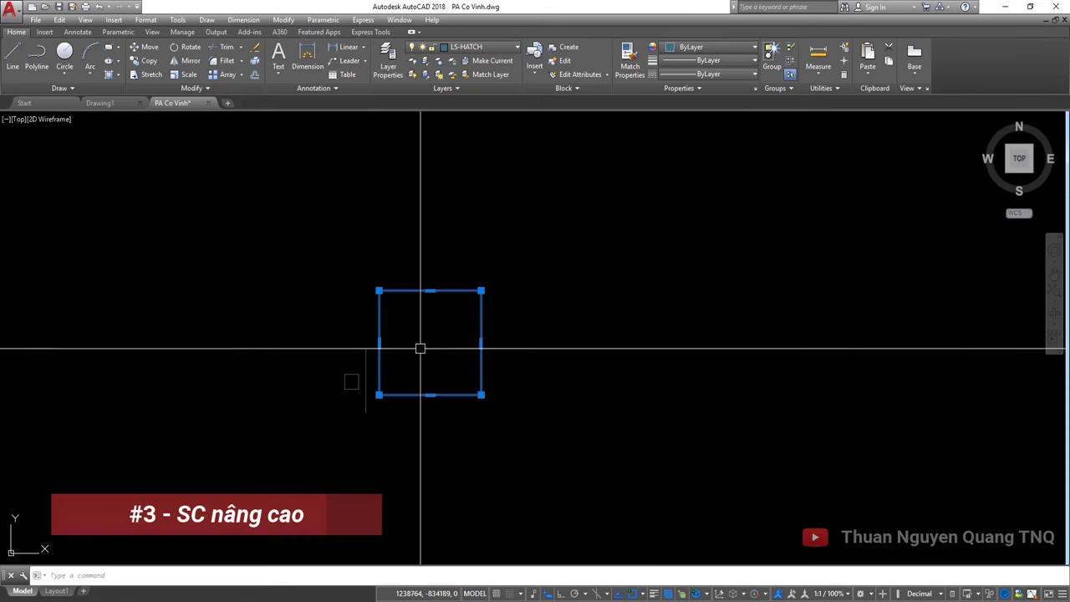
{"action": "key", "text": "Delete"}
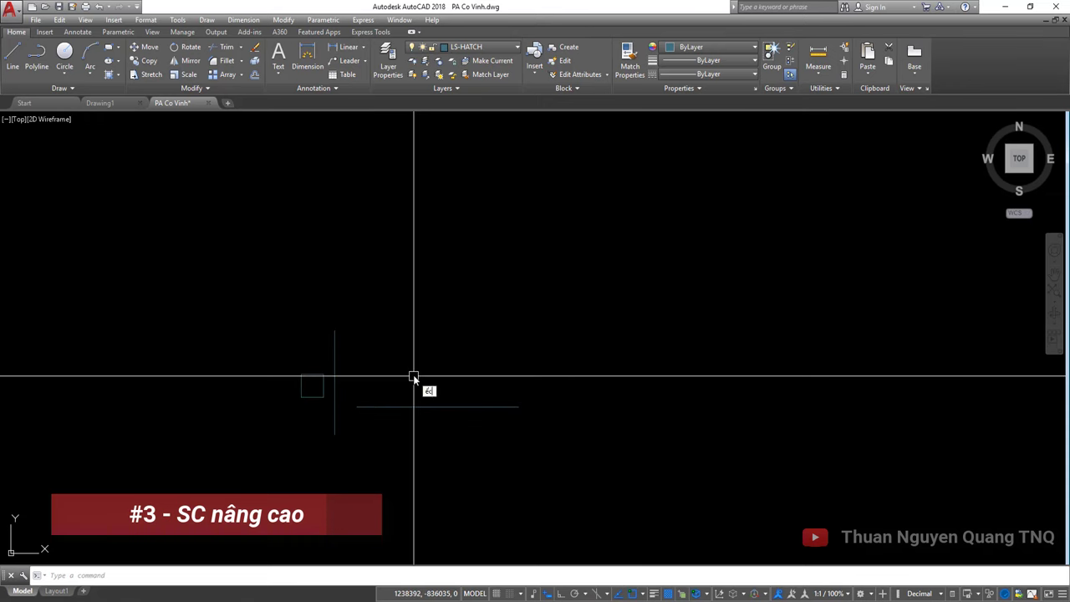
Start a rectangle with REC from the line's left end
{"action": "type", "text": "rec"}
{"action": "key", "text": "Return"}
{"action": "scroll", "coordinate": [358, 347], "scroll_direction": "up", "scroll_amount": 2}
{"action": "left_click", "coordinate": [360, 349]}
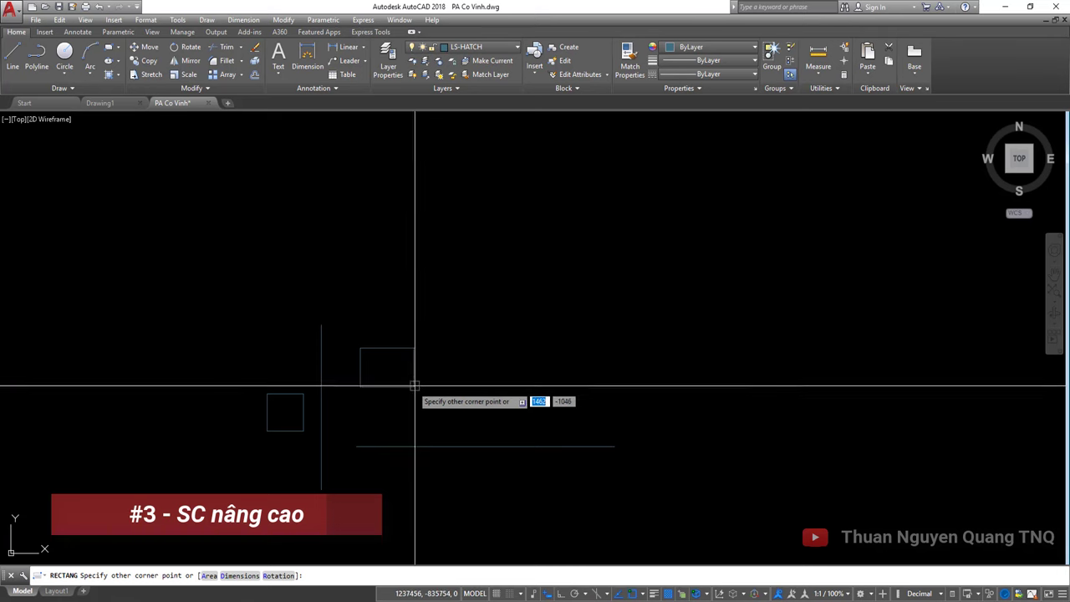
Finish the rectangle and move its lower-left corner onto the line's left end
{"action": "left_click", "coordinate": [435, 375]}
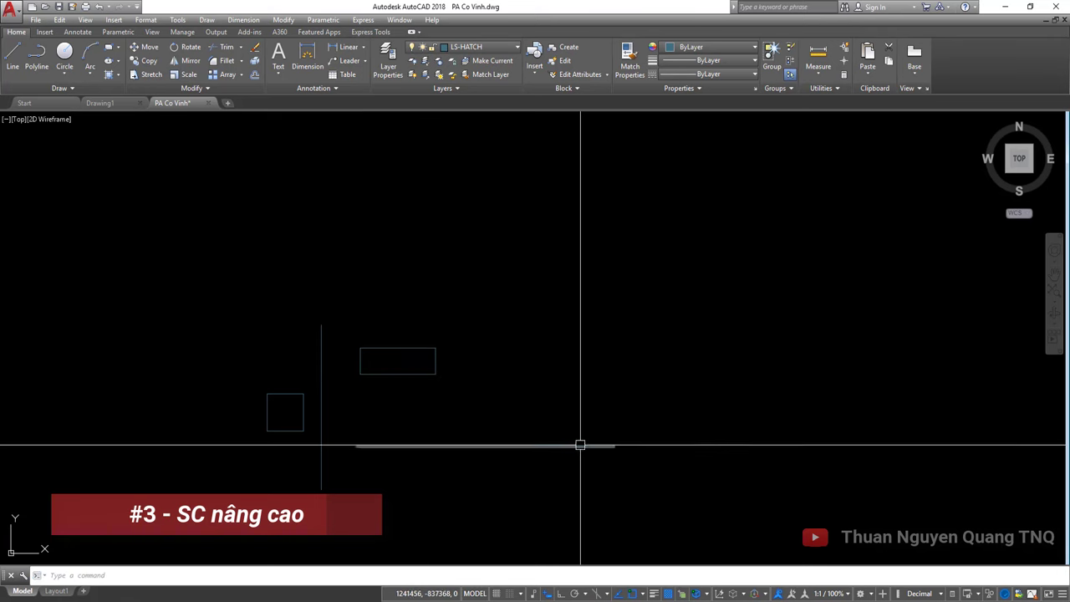
{"action": "left_click", "coordinate": [511, 380]}
{"action": "left_click", "coordinate": [358, 346]}
{"action": "type", "text": "m"}
{"action": "key", "text": "Return"}
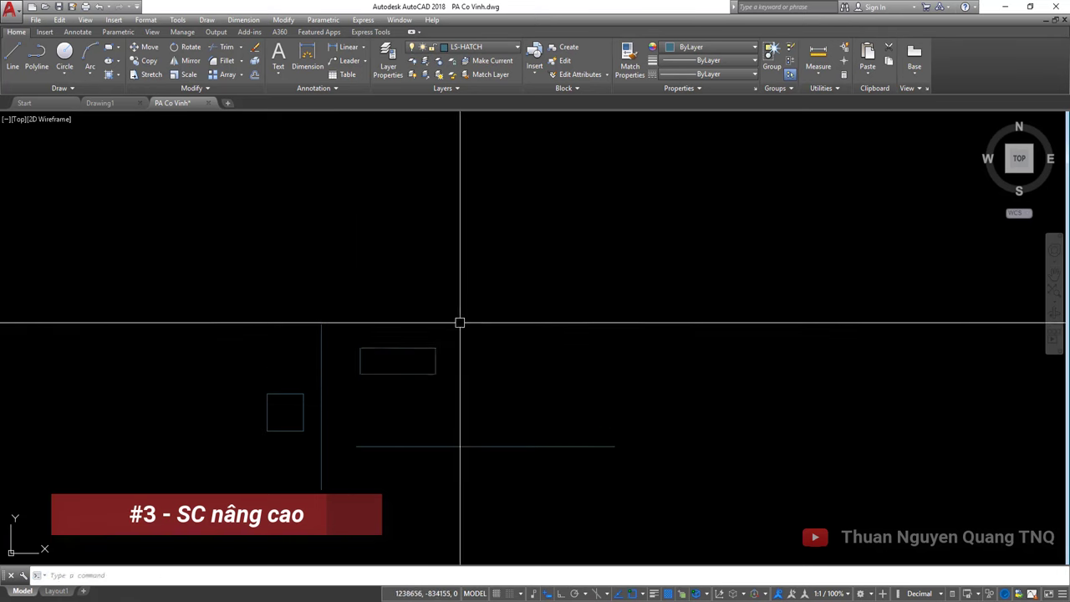
{"action": "left_click", "coordinate": [360, 376]}
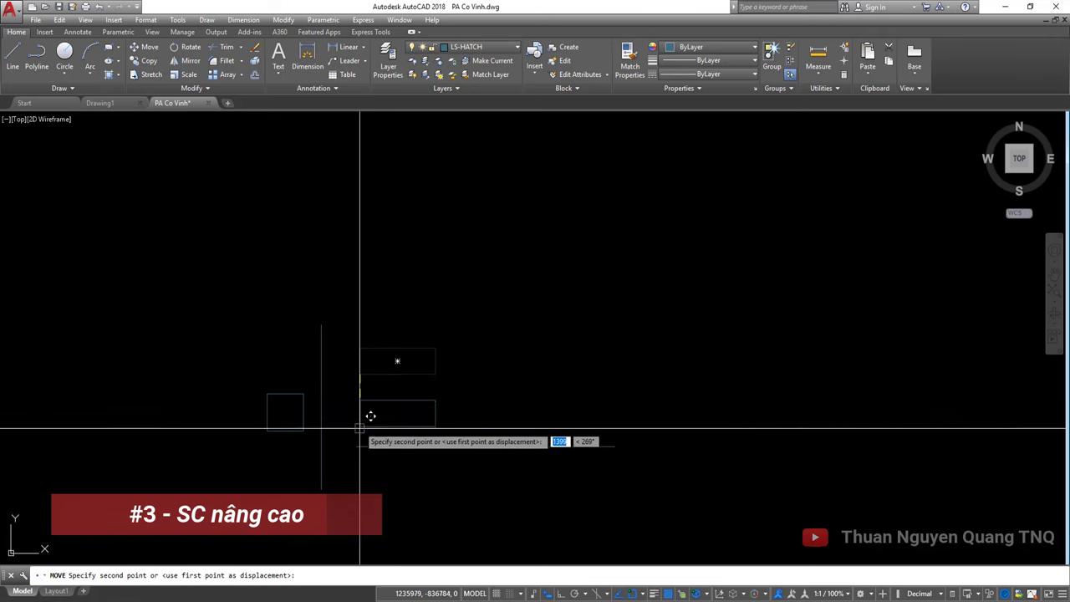
{"action": "left_click", "coordinate": [356, 445]}
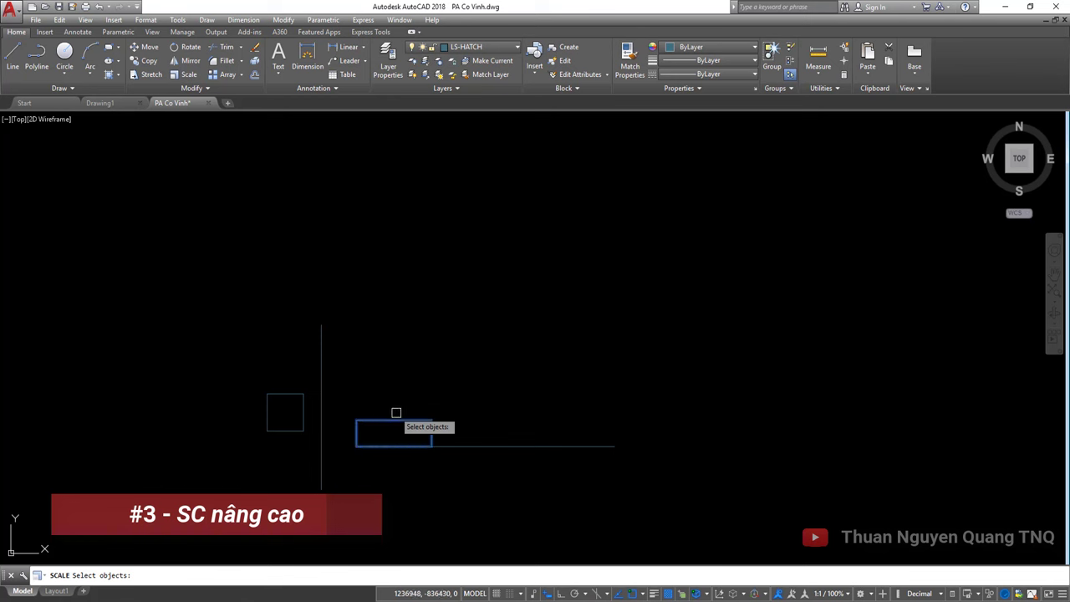
Scale the rectangle by Reference so its bottom edge matches the line's length
{"action": "key", "text": "Return"}
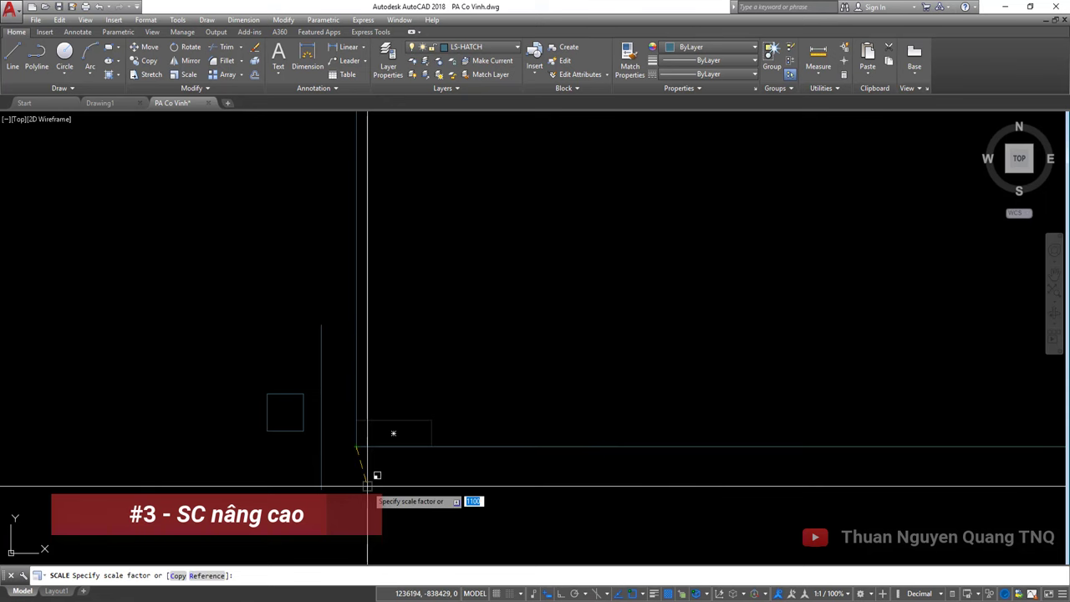
{"action": "left_click", "coordinate": [356, 446]}
{"action": "type", "text": "r"}
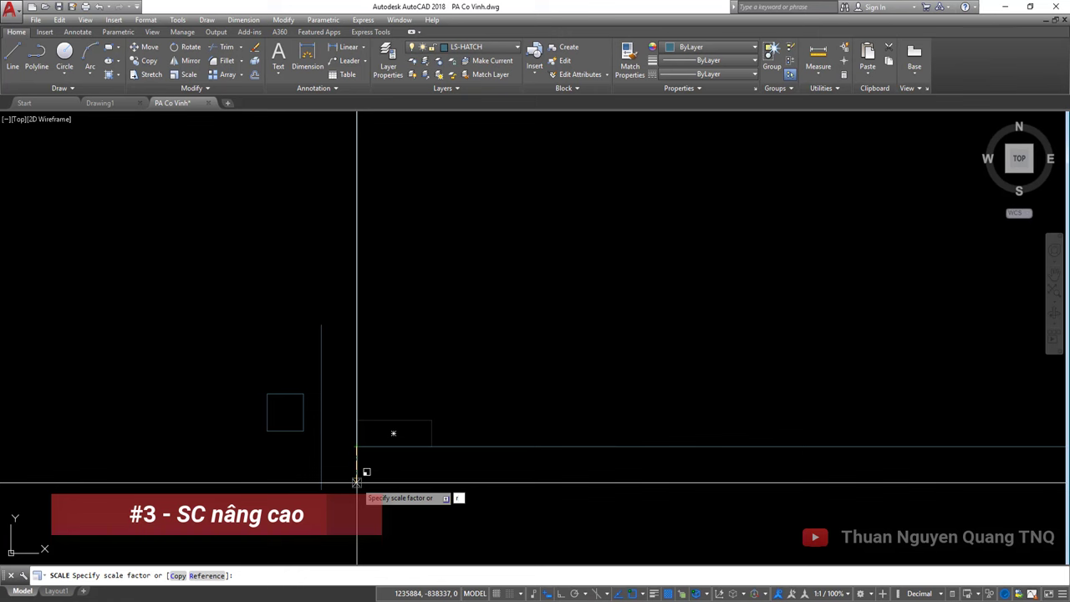
{"action": "key", "text": "Return"}
{"action": "left_click", "coordinate": [357, 446]}
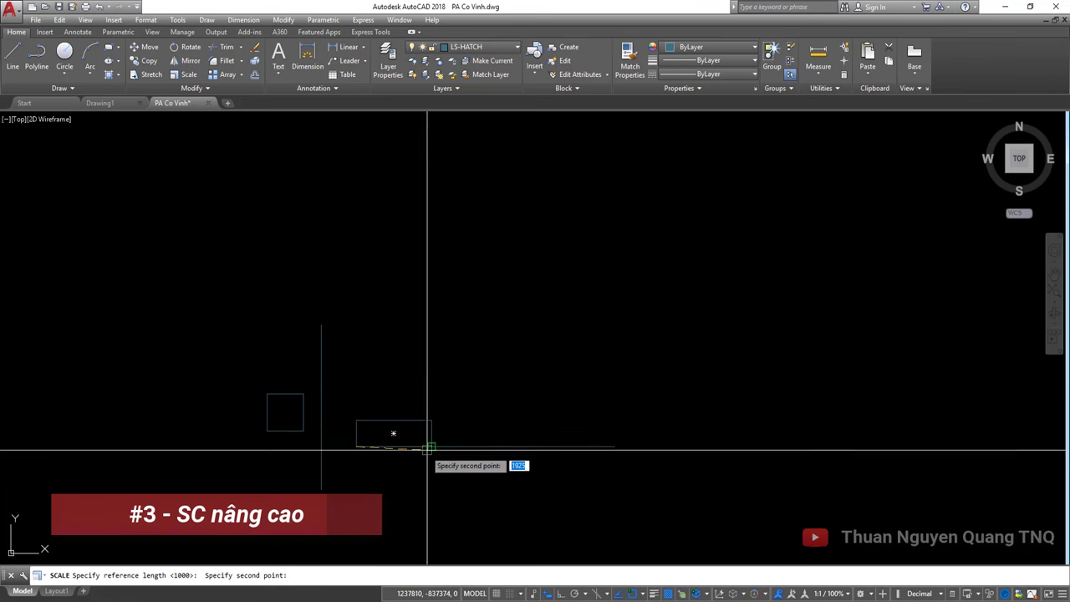
{"action": "left_click", "coordinate": [431, 447]}
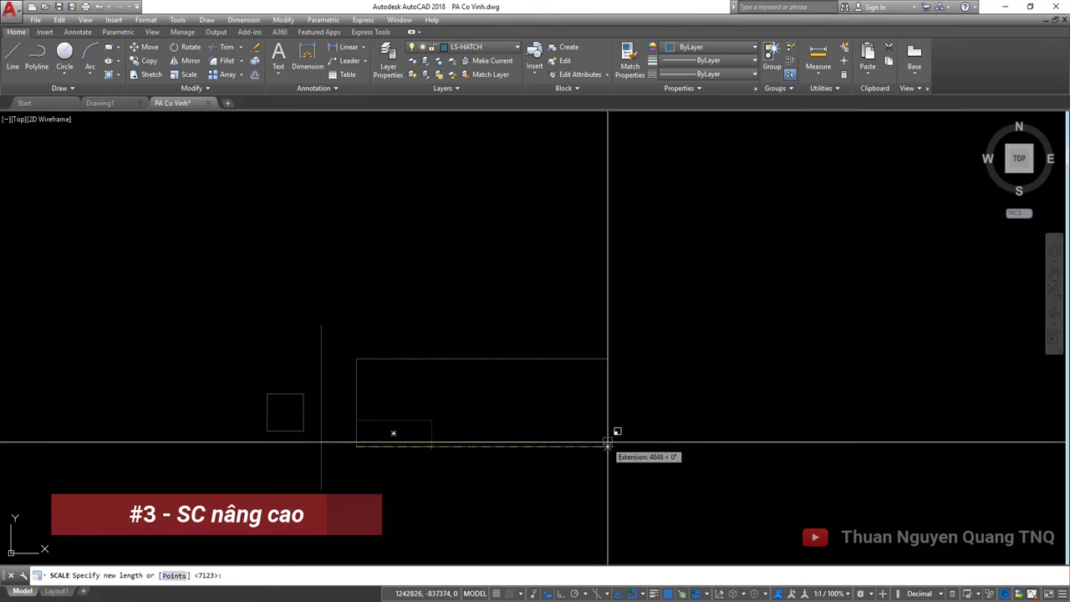
{"action": "left_click", "coordinate": [615, 447]}
{"action": "scroll", "coordinate": [433, 390], "scroll_direction": "down", "scroll_amount": 5}
{"action": "left_click", "coordinate": [482, 358]}
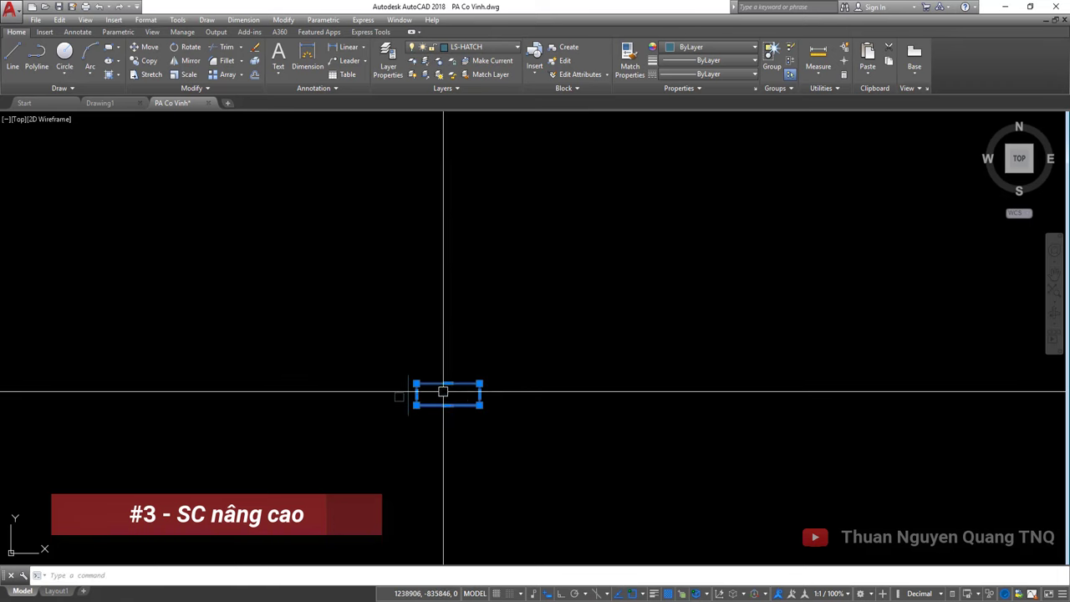
Clear the rectangle's selection and cancel the stray selection window
{"action": "key", "text": "Escape"}
{"action": "scroll", "coordinate": [461, 370], "scroll_direction": "up", "scroll_amount": 4}
{"action": "scroll", "coordinate": [444, 420], "scroll_direction": "down", "scroll_amount": 4}
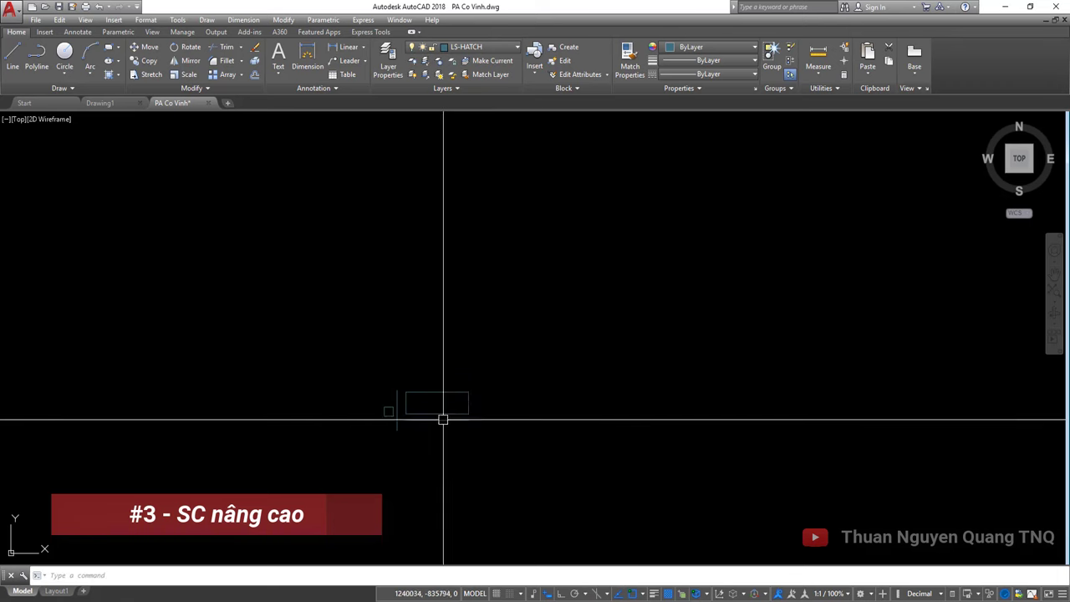
{"action": "left_click", "coordinate": [473, 359]}
{"action": "key", "text": "Escape"}
Zoom in on the 4 M2 WC plan, select its door and pan the whole WC into view
{"action": "scroll", "coordinate": [373, 410], "scroll_direction": "down", "scroll_amount": 6}
{"action": "scroll", "coordinate": [394, 370], "scroll_direction": "up", "scroll_amount": 3}
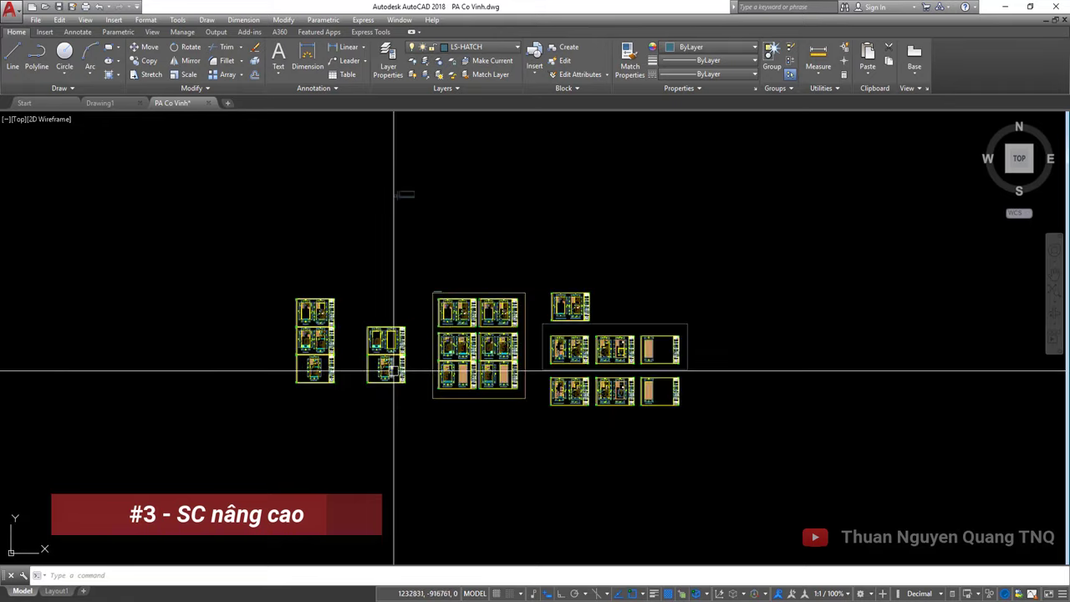
{"action": "scroll", "coordinate": [394, 371], "scroll_direction": "up", "scroll_amount": 2}
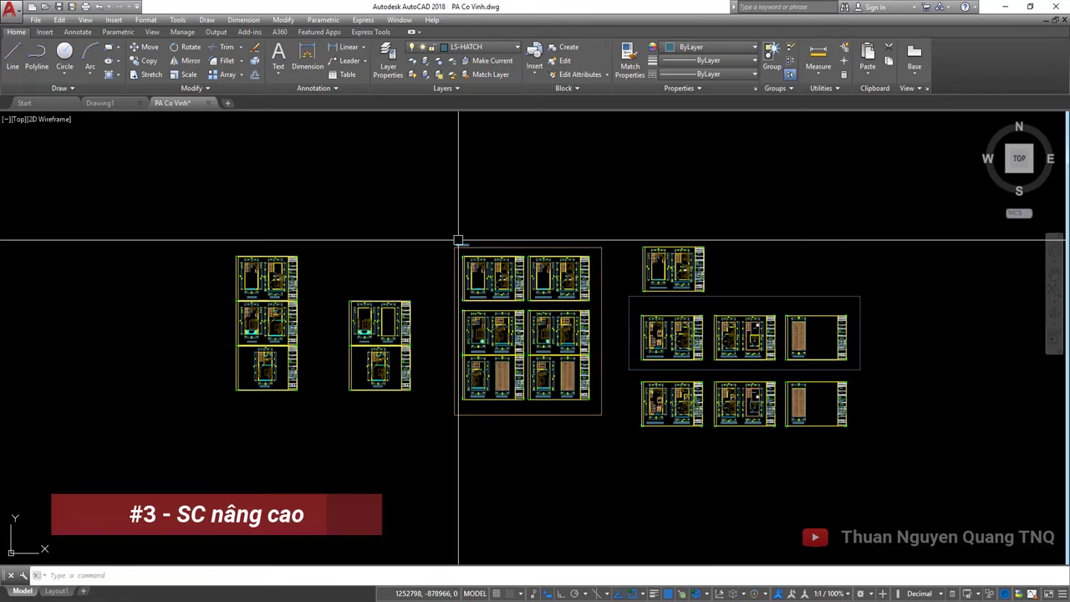
{"action": "scroll", "coordinate": [370, 360], "scroll_direction": "up", "scroll_amount": 10}
{"action": "scroll", "coordinate": [472, 371], "scroll_direction": "down", "scroll_amount": 3}
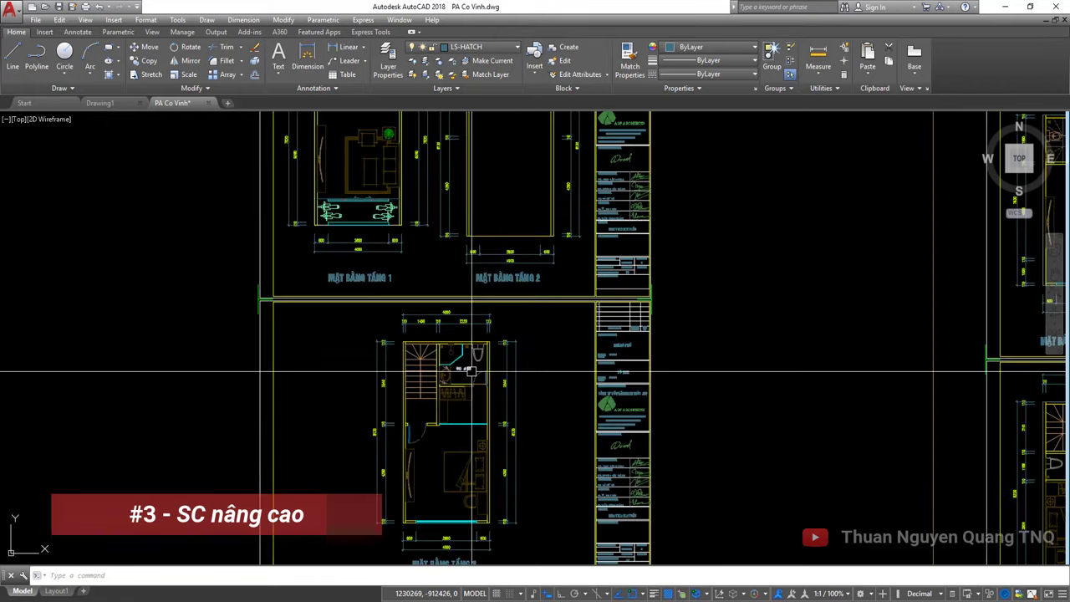
{"action": "scroll", "coordinate": [473, 370], "scroll_direction": "up", "scroll_amount": 3}
{"action": "scroll", "coordinate": [434, 360], "scroll_direction": "down", "scroll_amount": 5}
{"action": "scroll", "coordinate": [392, 353], "scroll_direction": "up", "scroll_amount": 1}
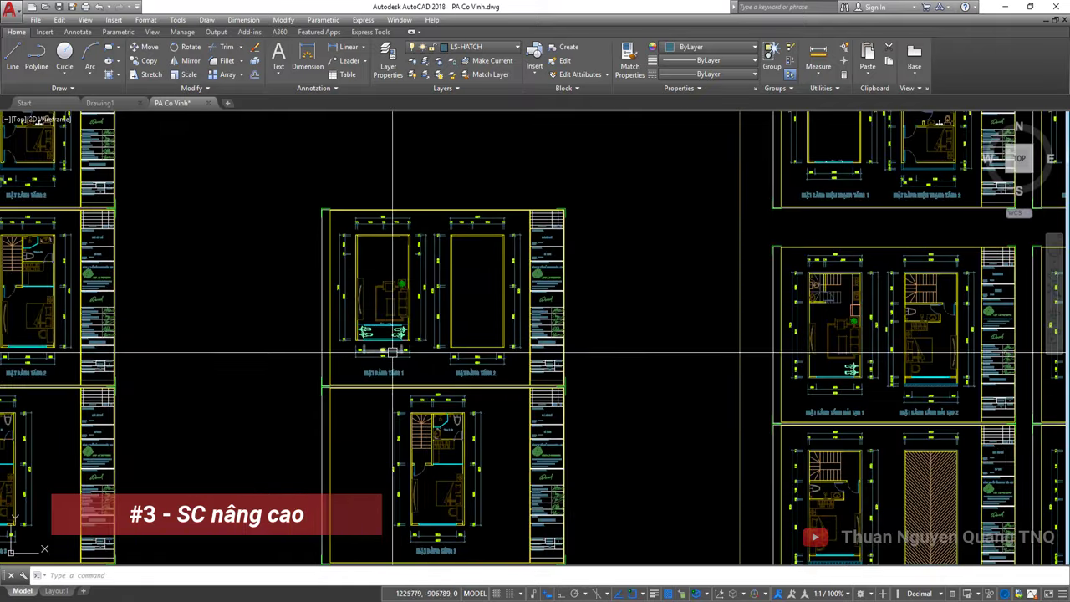
{"action": "scroll", "coordinate": [392, 353], "scroll_direction": "up", "scroll_amount": 3}
{"action": "scroll", "coordinate": [418, 402], "scroll_direction": "up", "scroll_amount": 3}
{"action": "scroll", "coordinate": [464, 441], "scroll_direction": "up", "scroll_amount": 4}
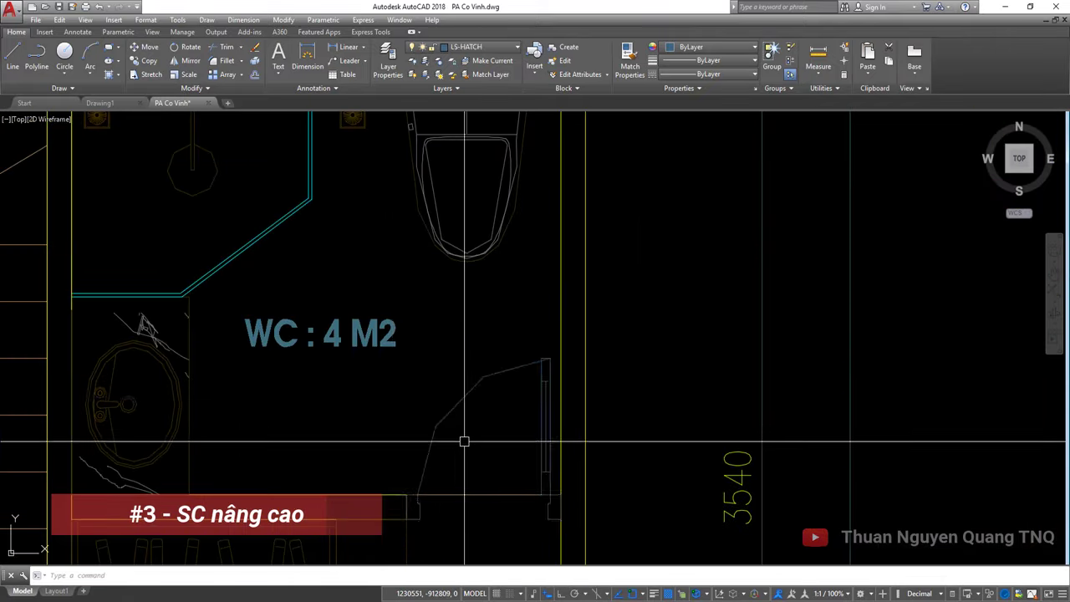
{"action": "left_click", "coordinate": [430, 425]}
{"action": "scroll", "coordinate": [434, 420], "scroll_direction": "down", "scroll_amount": 2}
{"action": "middle_click_drag", "start_coordinate": [435, 420], "coordinate": [420, 374]}
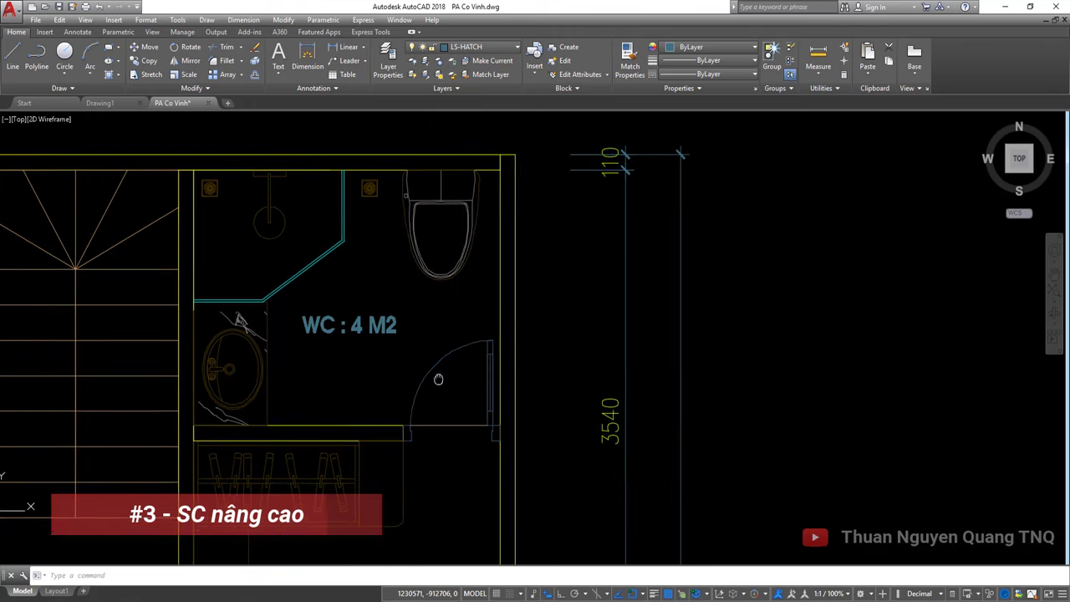
Move the WC door out to the blank area on the right
{"action": "left_click", "coordinate": [485, 365]}
{"action": "type", "text": "m"}
{"action": "key", "text": "Return"}
{"action": "left_click", "coordinate": [441, 389]}
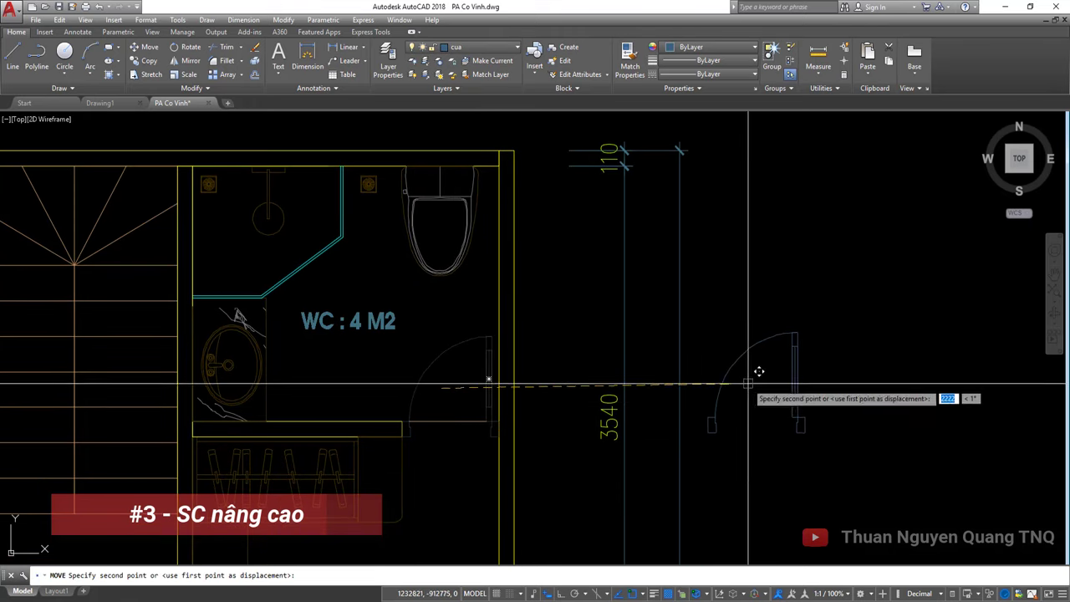
{"action": "left_click", "coordinate": [751, 385]}
Scale the door down in the blank area and reselect it
{"action": "left_click_drag", "start_coordinate": [839, 319], "coordinate": [794, 367]}
{"action": "type", "text": "sc"}
{"action": "key", "text": "Return"}
{"action": "left_click", "coordinate": [798, 392]}
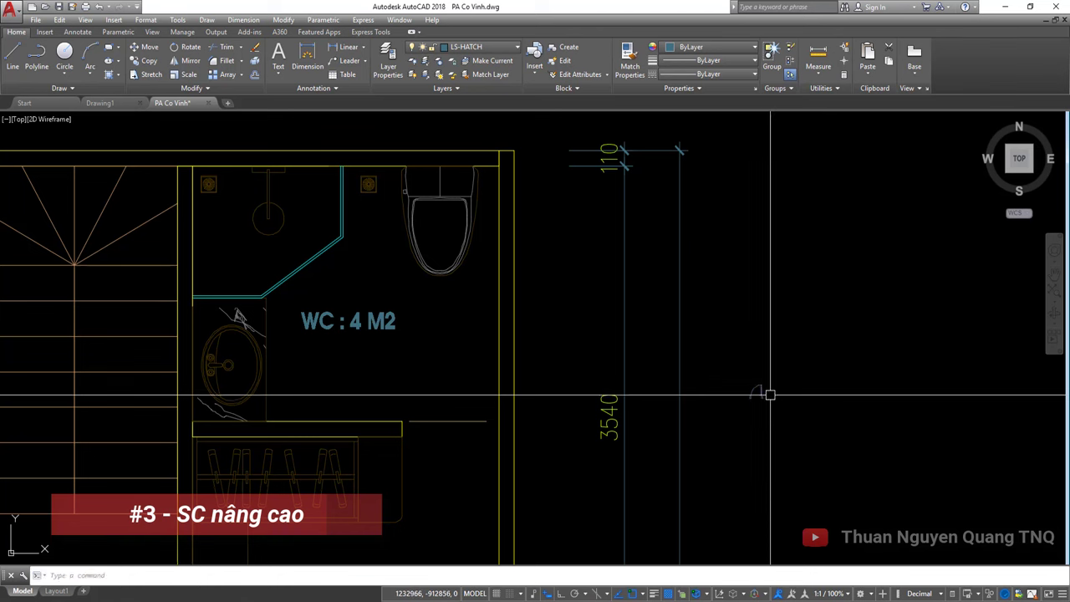
{"action": "left_click", "coordinate": [770, 376]}
{"action": "left_click", "coordinate": [716, 424]}
Move the scaled-down door back beside the WC wall opening
{"action": "type", "text": "m"}
{"action": "key", "text": "Return"}
{"action": "left_click", "coordinate": [820, 428]}
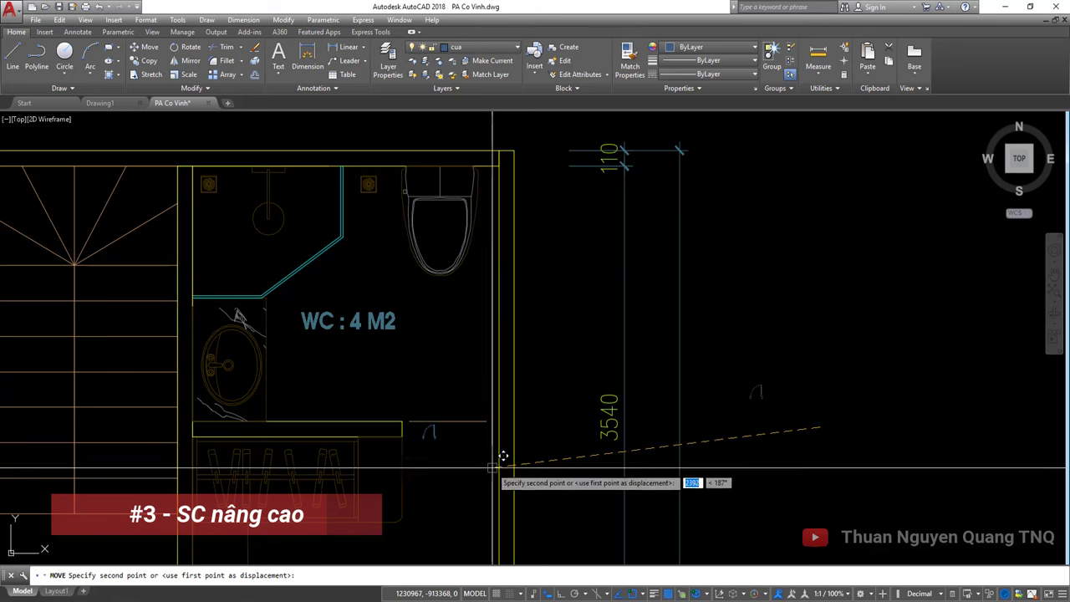
{"action": "left_click", "coordinate": [500, 455]}
{"action": "scroll", "coordinate": [420, 442], "scroll_direction": "up", "scroll_amount": 5}
{"action": "key", "text": "Escape"}
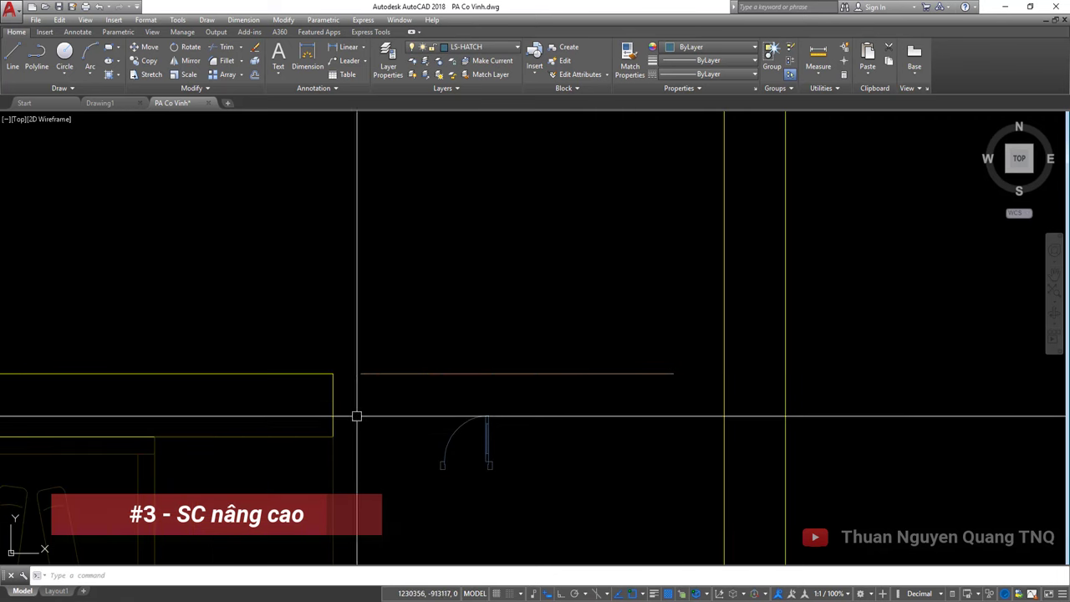
Start a polyline at the wall corner, then cancel it
{"action": "type", "text": "pl"}
{"action": "key", "text": "Return"}
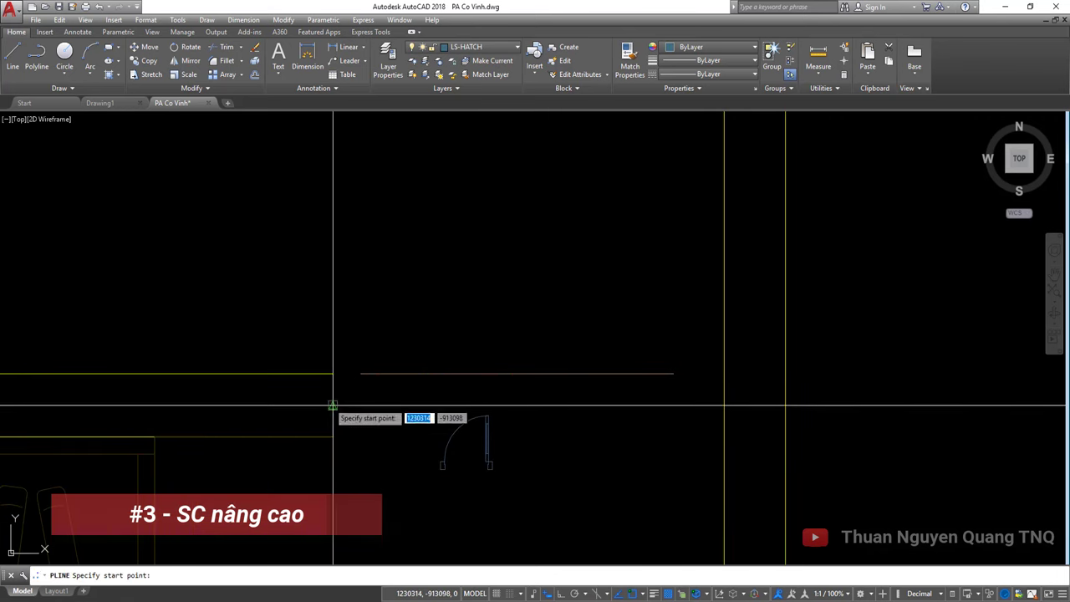
{"action": "left_click", "coordinate": [488, 437]}
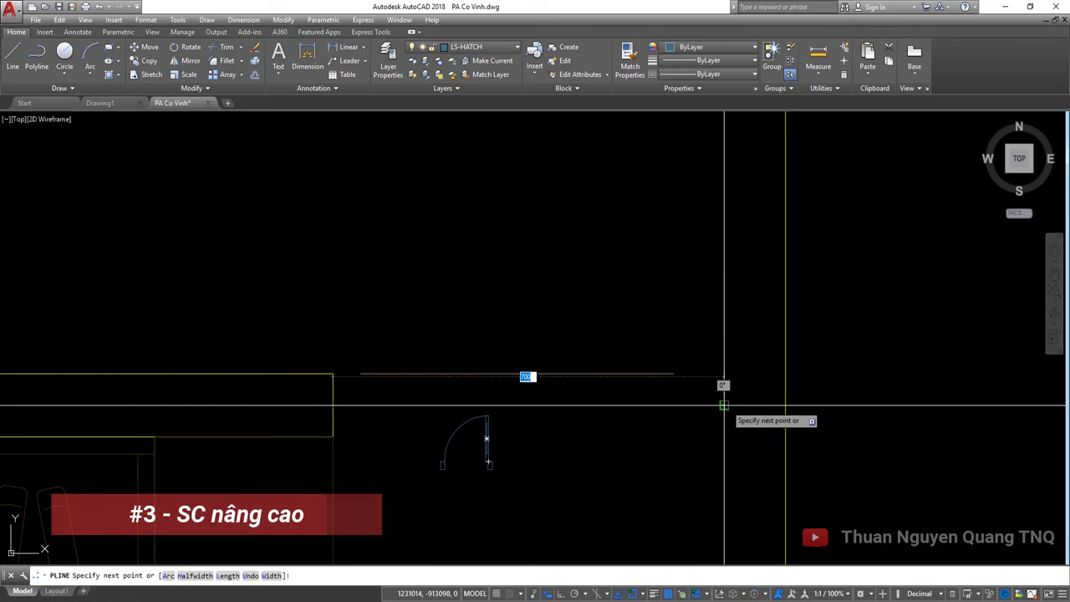
{"action": "key", "text": "Escape"}
Move the door so its lower-left corner snaps onto the wall corner at the opening
{"action": "left_click", "coordinate": [454, 425]}
{"action": "scroll", "coordinate": [473, 430], "scroll_direction": "down", "scroll_amount": 4}
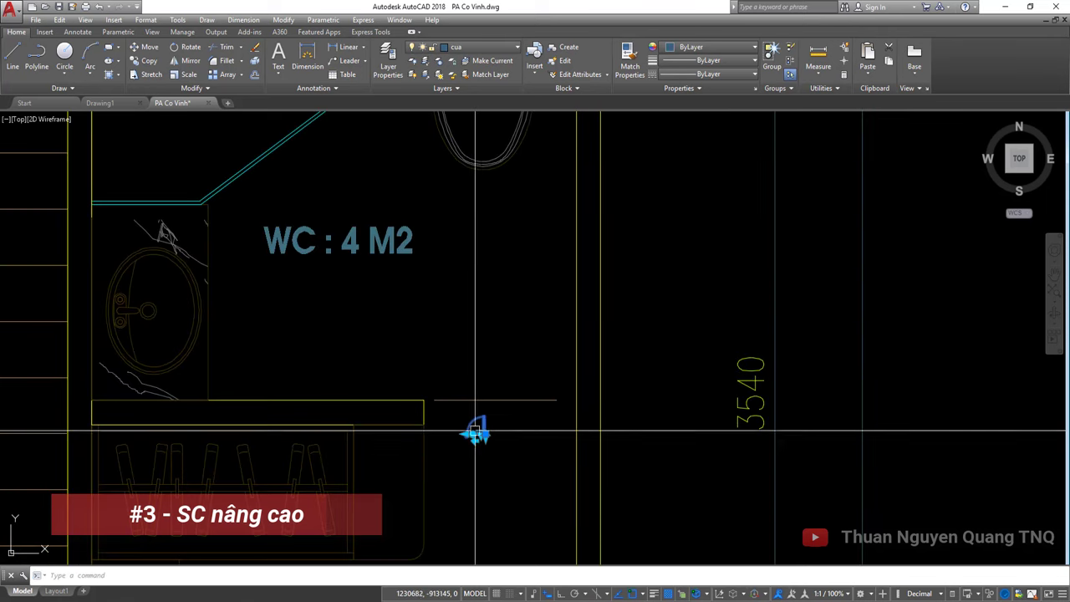
{"action": "scroll", "coordinate": [491, 422], "scroll_direction": "up", "scroll_amount": 2}
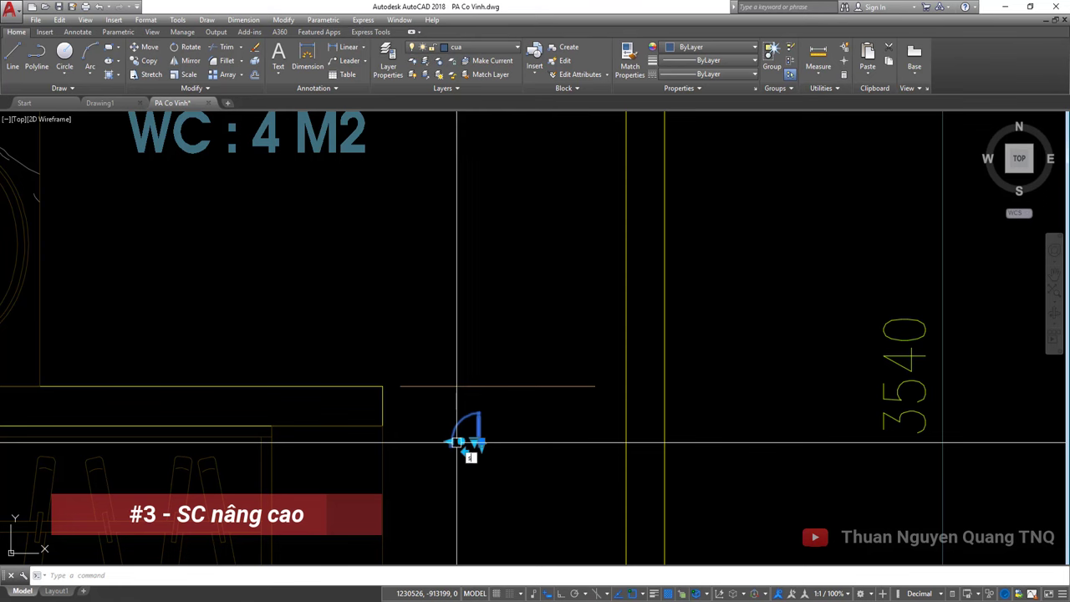
{"action": "type", "text": "m"}
{"action": "key", "text": "Return"}
{"action": "scroll", "coordinate": [472, 439], "scroll_direction": "up", "scroll_amount": 2}
{"action": "left_click", "coordinate": [476, 433]}
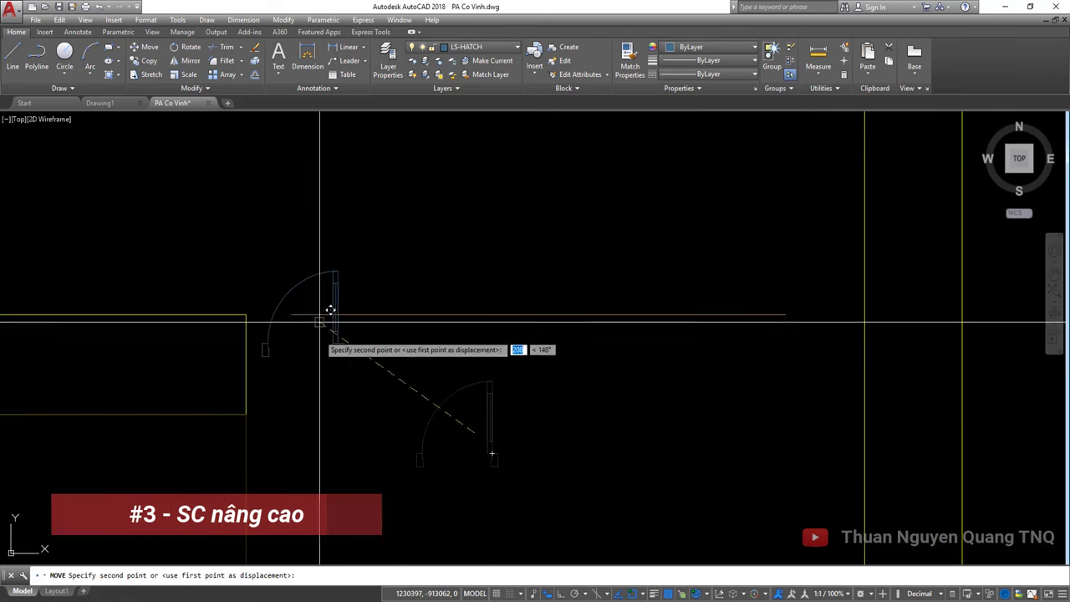
{"action": "left_click", "coordinate": [383, 268]}
{"action": "key", "text": "space"}
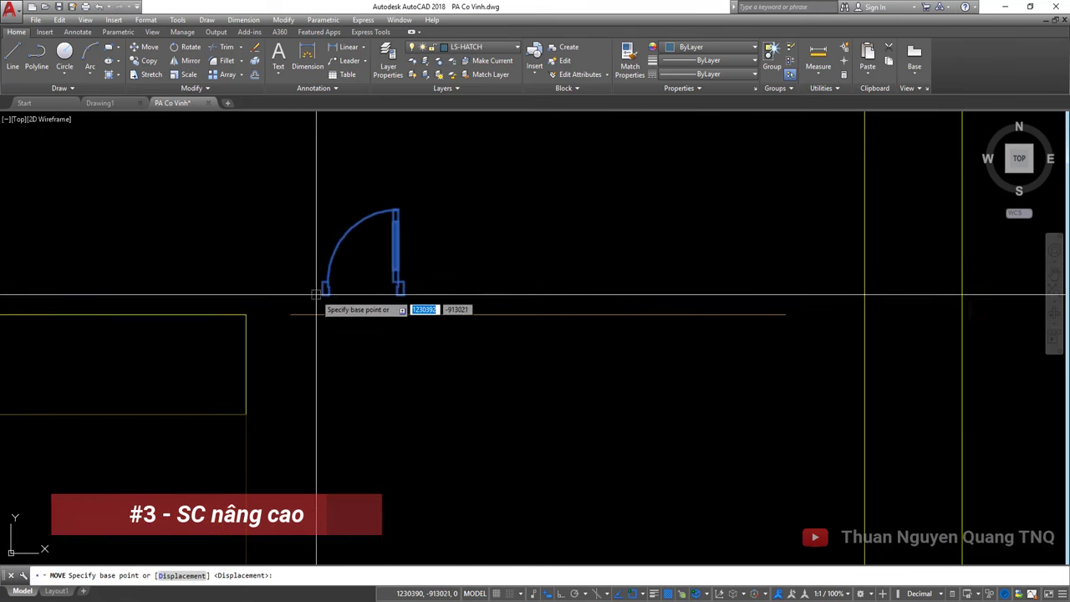
{"action": "left_click", "coordinate": [316, 294]}
{"action": "left_click", "coordinate": [246, 414]}
{"action": "scroll", "coordinate": [230, 414], "scroll_direction": "up", "scroll_amount": 2}
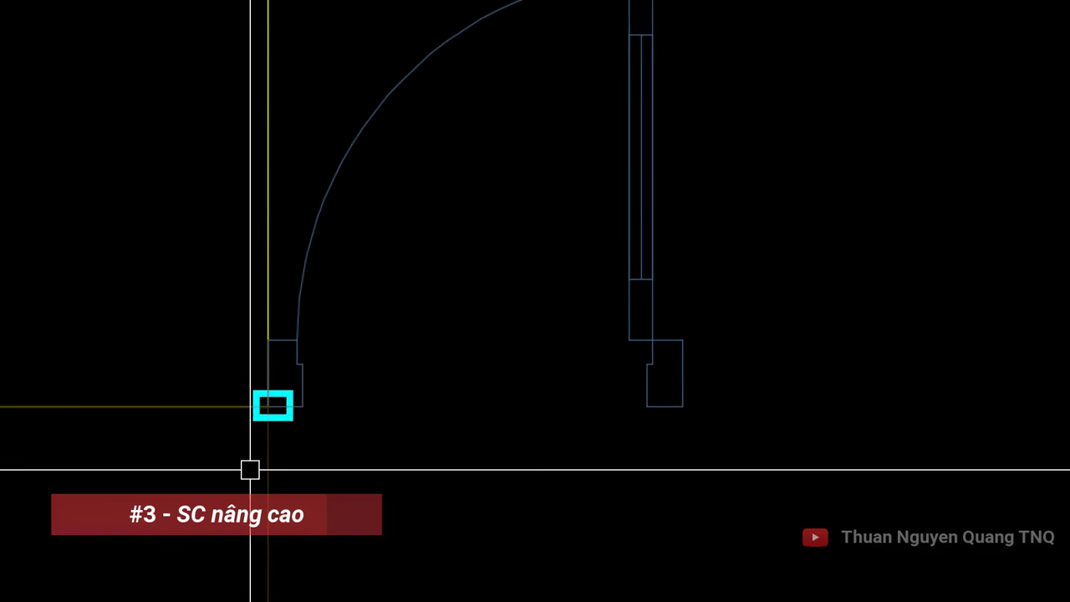
Reference-scale the door from its lower-left corner so its width reaches the opening's far side
{"action": "scroll", "coordinate": [255, 446], "scroll_direction": "down", "scroll_amount": 3}
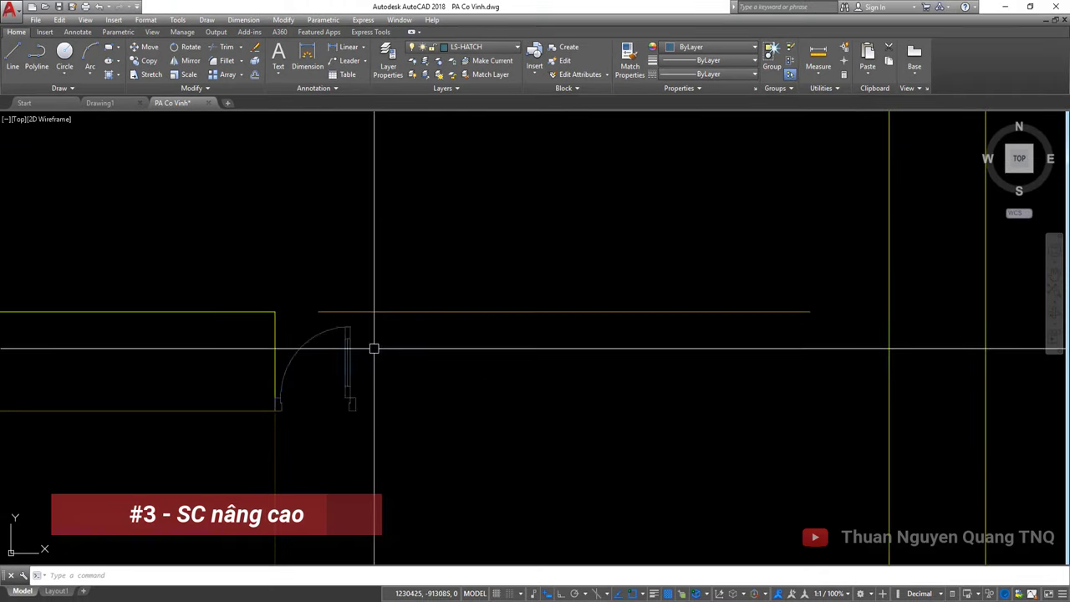
{"action": "left_click", "coordinate": [350, 351]}
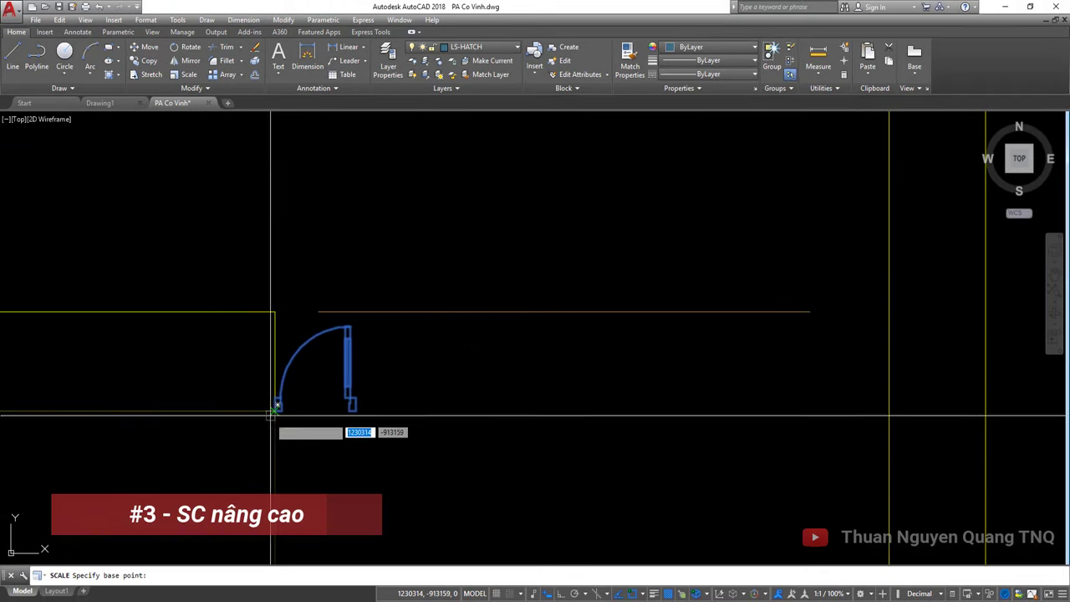
{"action": "left_click", "coordinate": [278, 405]}
{"action": "scroll", "coordinate": [357, 463], "scroll_direction": "down", "scroll_amount": 2}
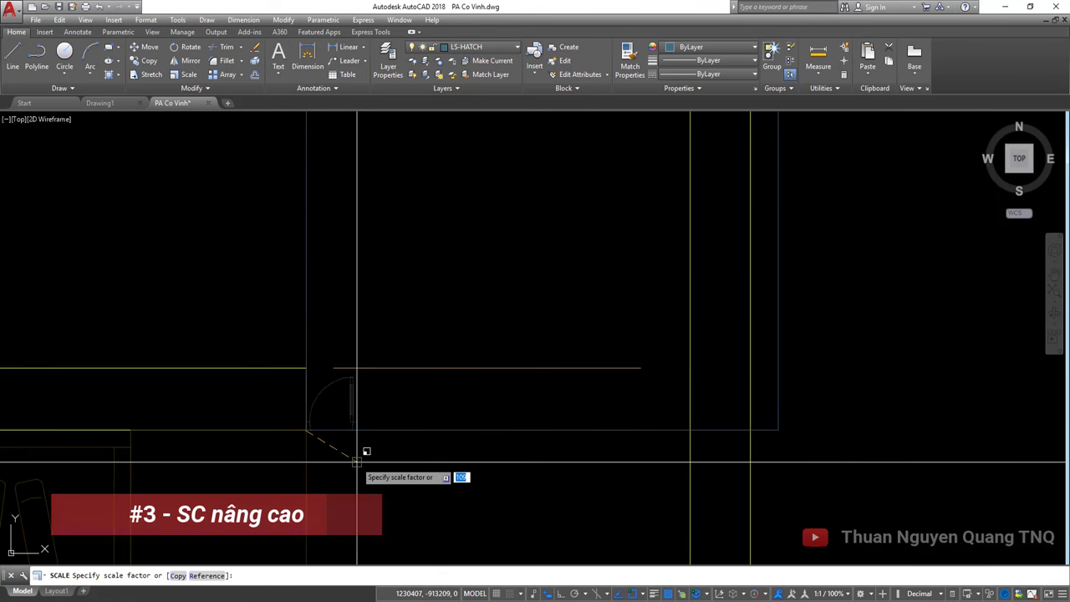
{"action": "scroll", "coordinate": [357, 462], "scroll_direction": "down", "scroll_amount": 2}
{"action": "type", "text": "r"}
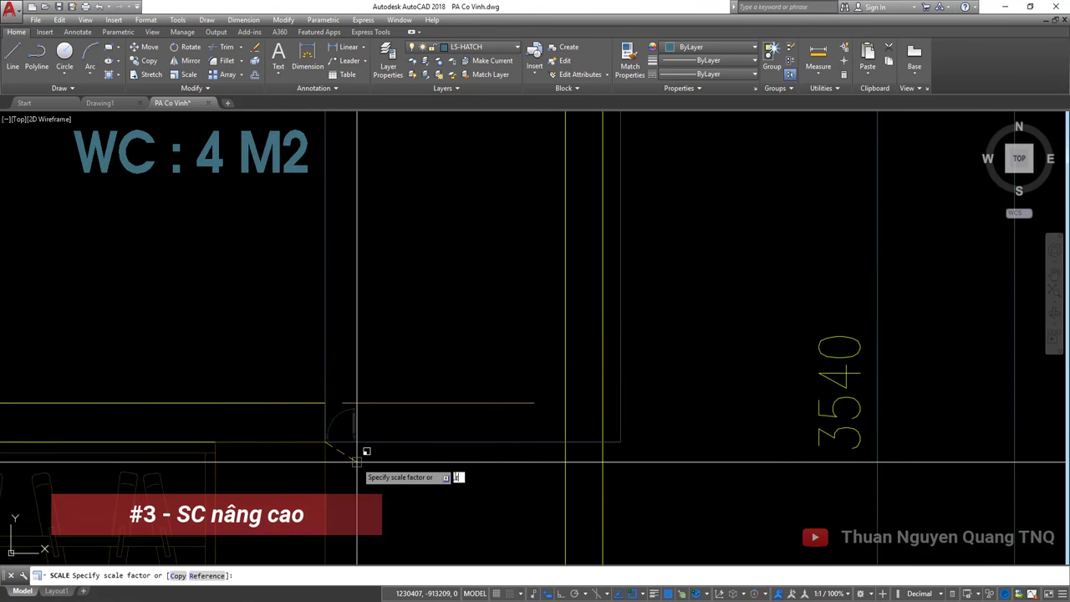
{"action": "key", "text": "Return"}
{"action": "scroll", "coordinate": [285, 439], "scroll_direction": "up", "scroll_amount": 4}
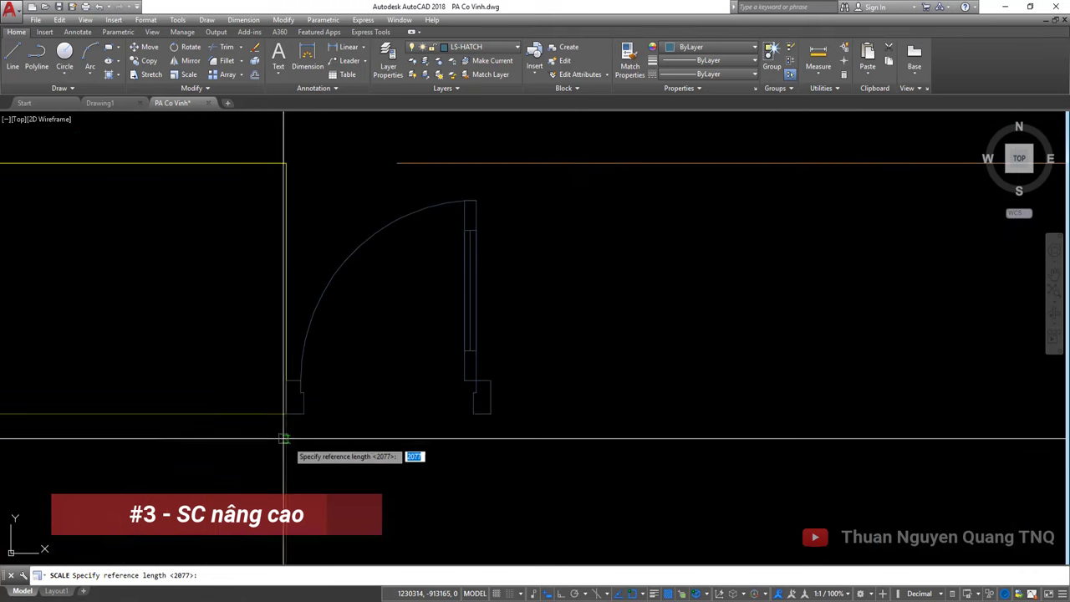
{"action": "scroll", "coordinate": [286, 414], "scroll_direction": "up", "scroll_amount": 2}
{"action": "left_click", "coordinate": [285, 414]}
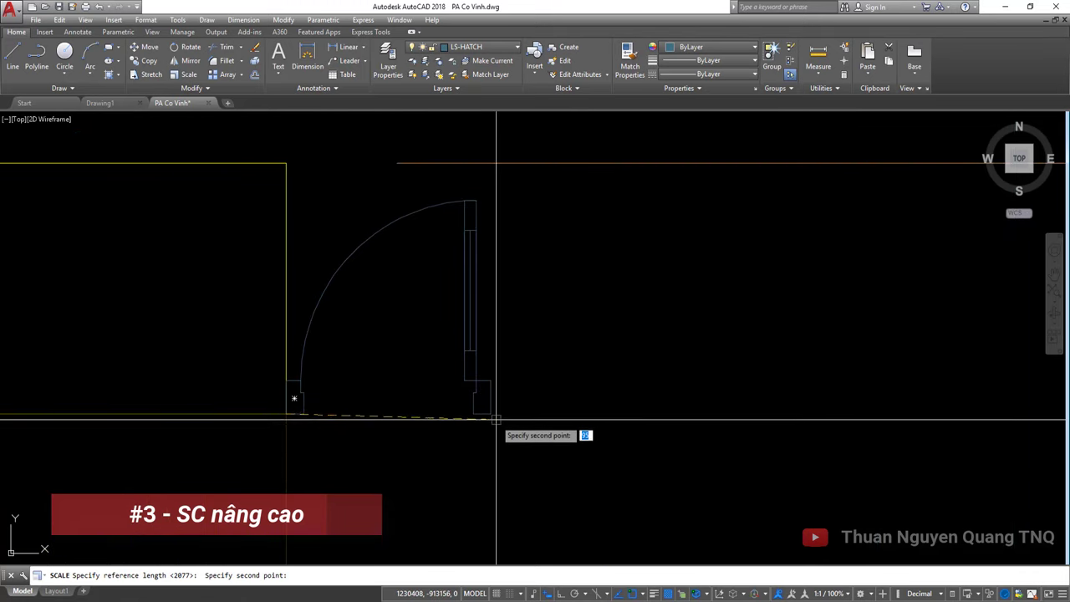
{"action": "scroll", "coordinate": [490, 413], "scroll_direction": "down", "scroll_amount": 4}
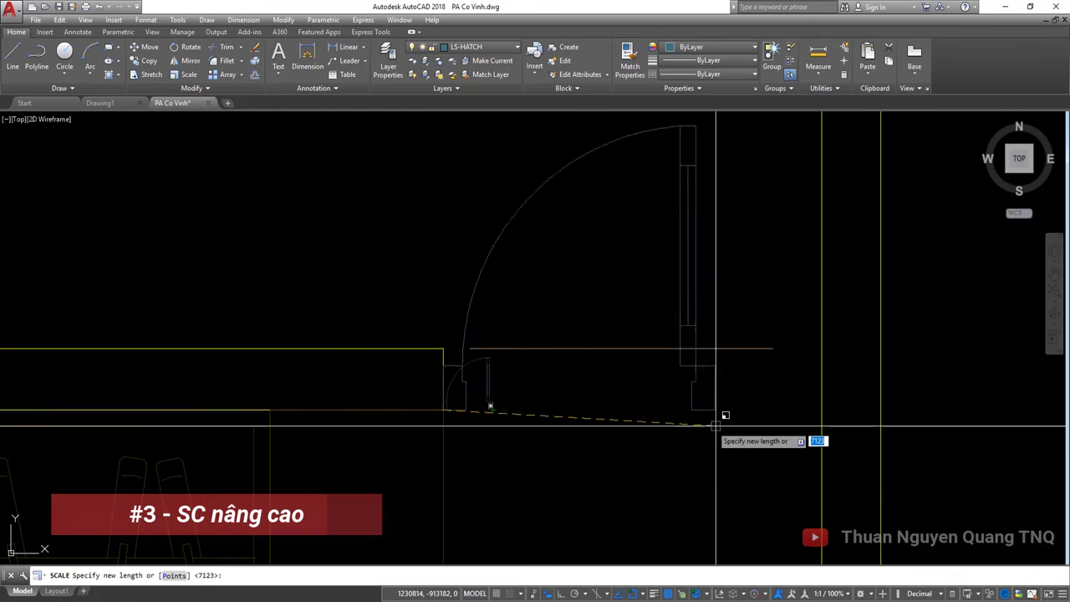
{"action": "left_click", "coordinate": [821, 409]}
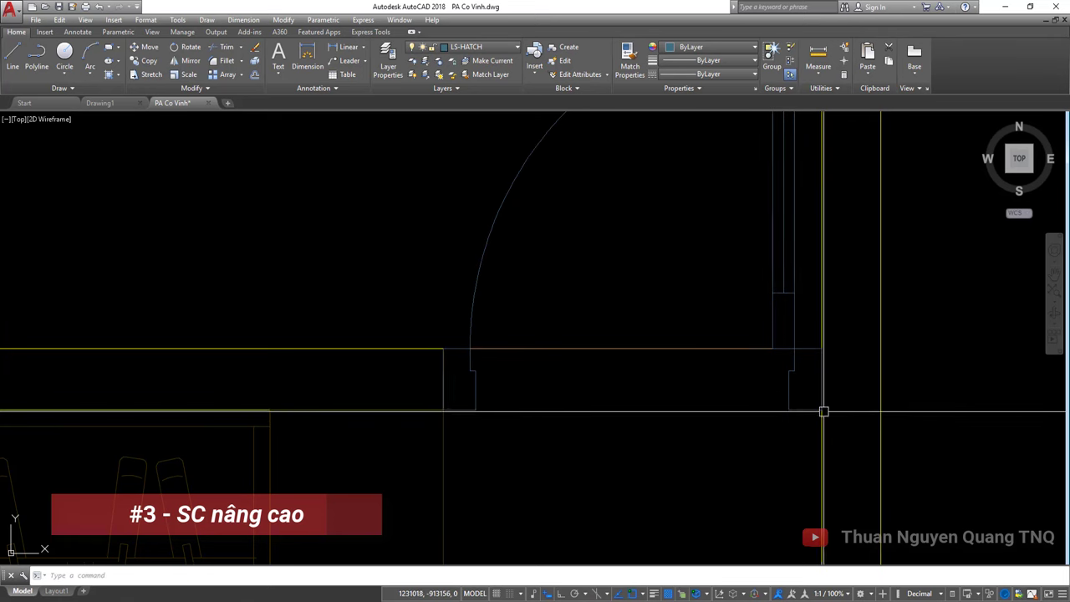
{"action": "scroll", "coordinate": [707, 442], "scroll_direction": "down", "scroll_amount": 2}
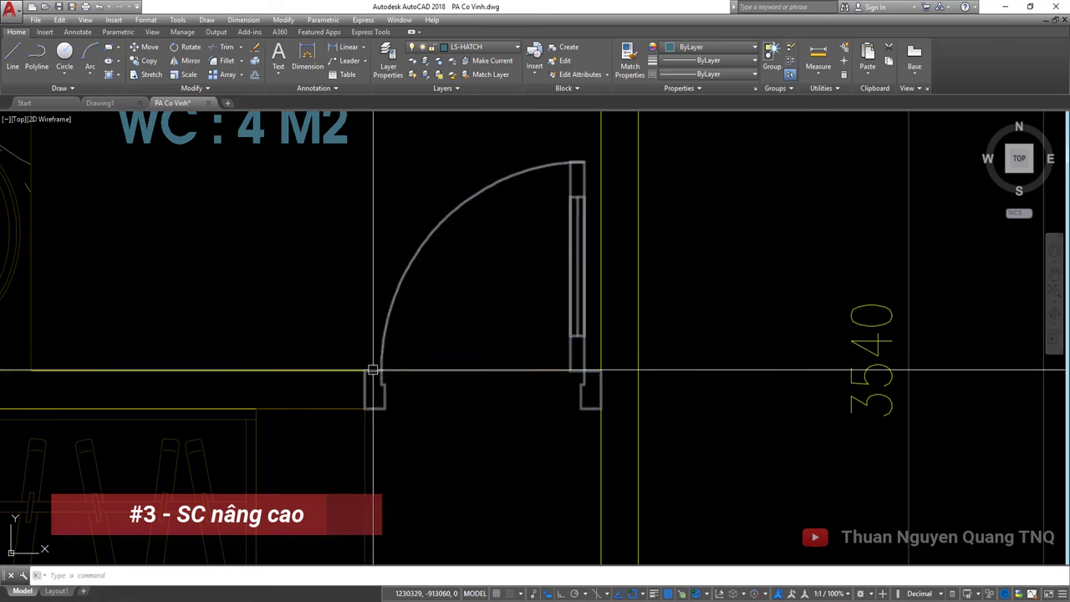
{"action": "scroll", "coordinate": [477, 368], "scroll_direction": "down", "scroll_amount": 3}
{"action": "scroll", "coordinate": [479, 365], "scroll_direction": "down", "scroll_amount": 2}
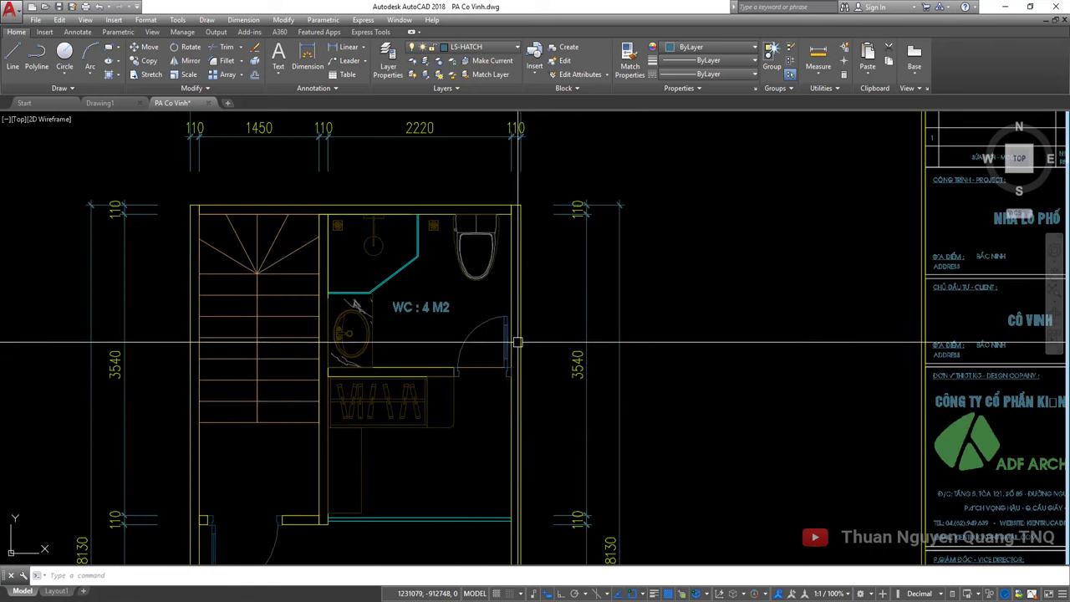
{"action": "scroll", "coordinate": [471, 369], "scroll_direction": "down", "scroll_amount": 2}
{"action": "scroll", "coordinate": [471, 368], "scroll_direction": "down", "scroll_amount": 3}
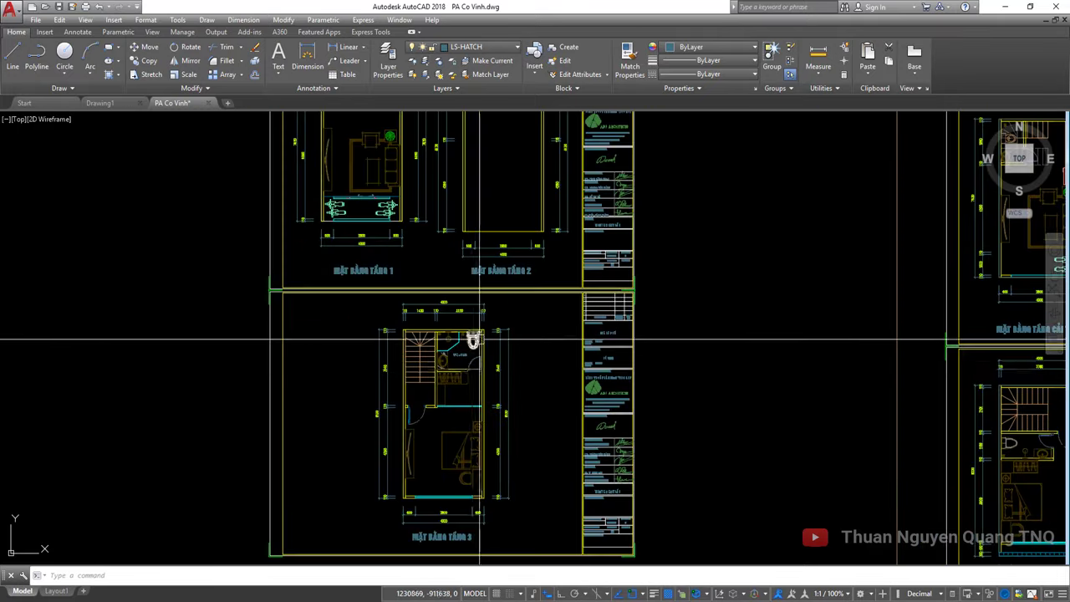
{"action": "scroll", "coordinate": [474, 399], "scroll_direction": "down", "scroll_amount": 3}
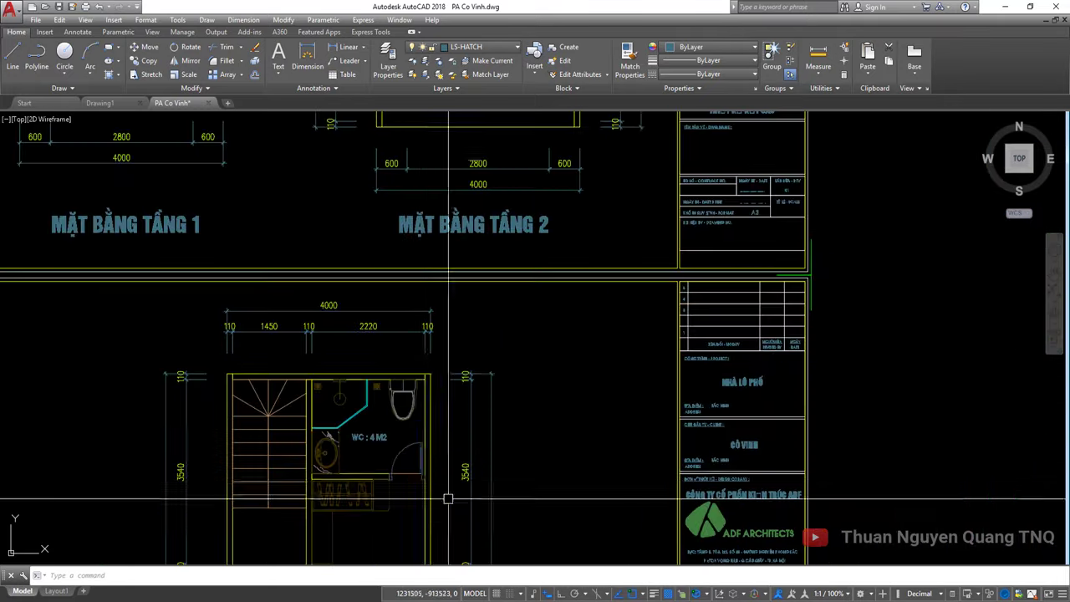
{"action": "scroll", "coordinate": [440, 308], "scroll_direction": "up", "scroll_amount": 2}
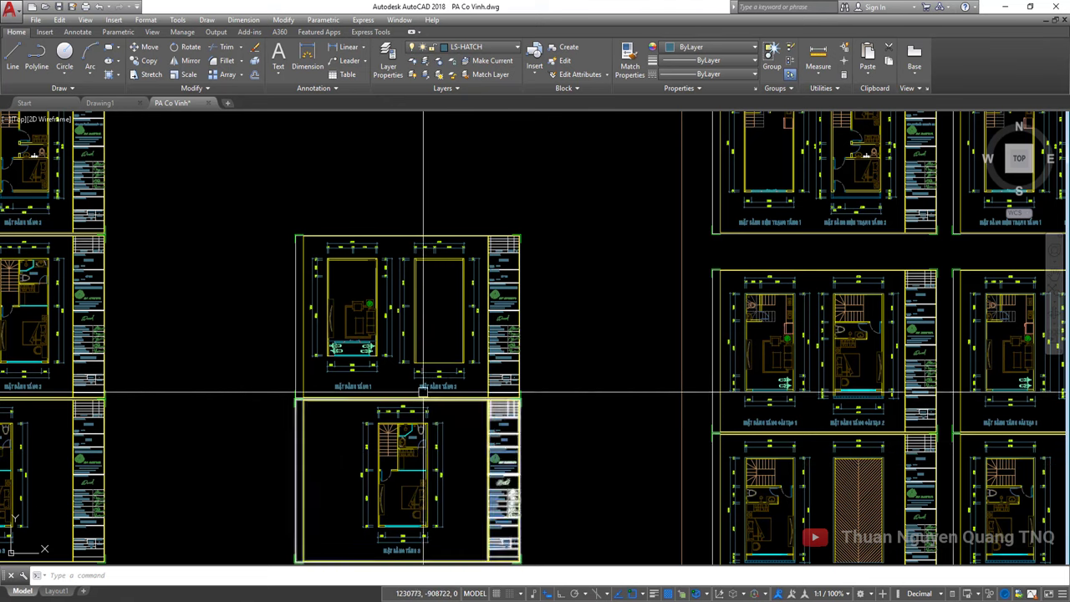
{"action": "scroll", "coordinate": [425, 393], "scroll_direction": "down", "scroll_amount": 4}
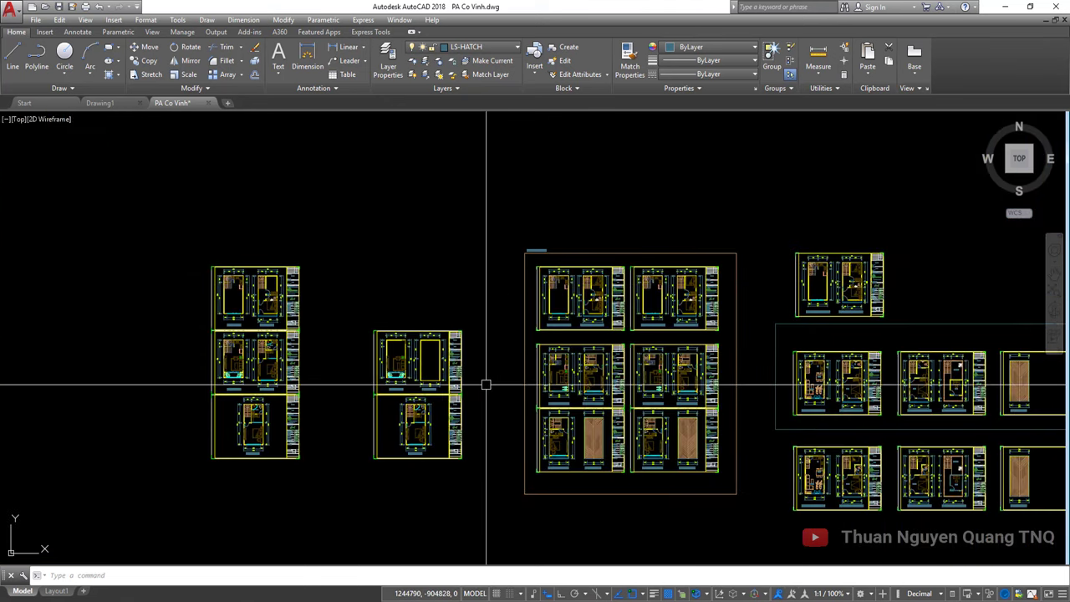
{"action": "middle_click_drag", "start_coordinate": [481, 394], "coordinate": [392, 406]}
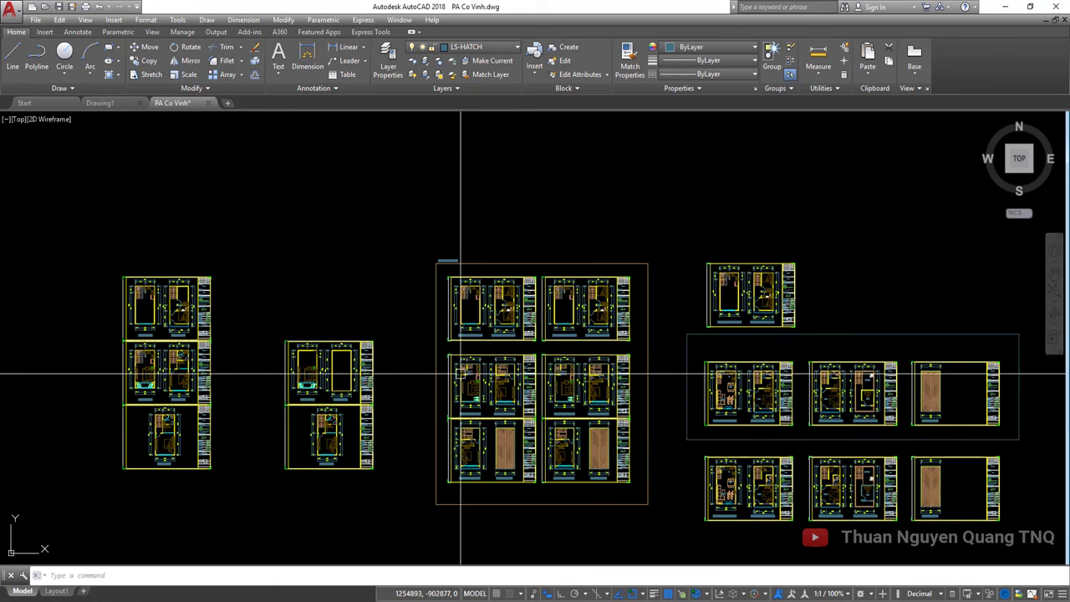
{"action": "middle_click_drag", "start_coordinate": [460, 376], "coordinate": [432, 376]}
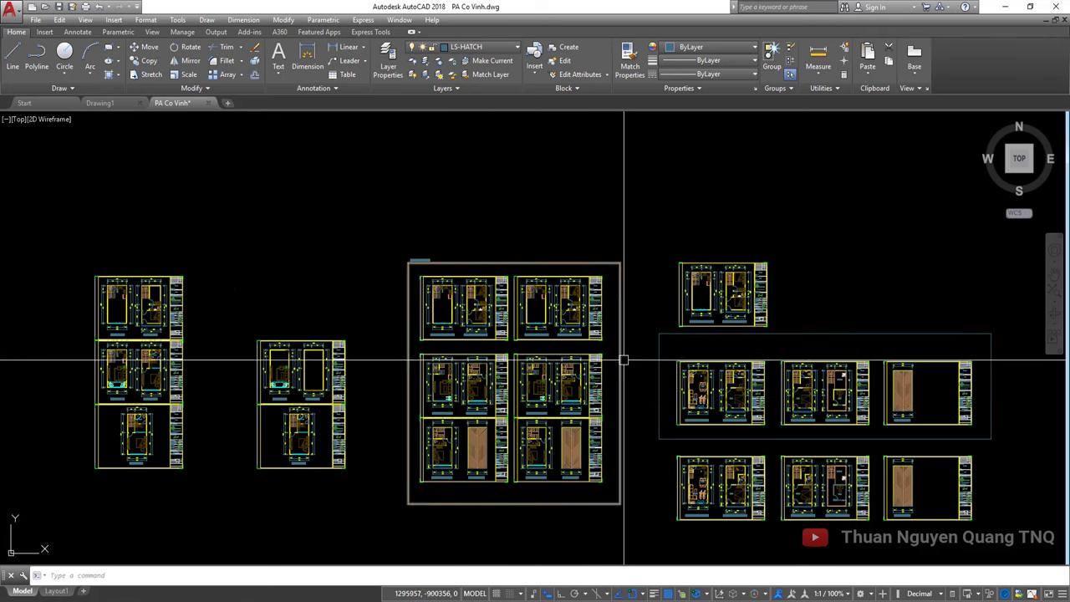
{"action": "middle_click_drag", "start_coordinate": [626, 355], "coordinate": [593, 379]}
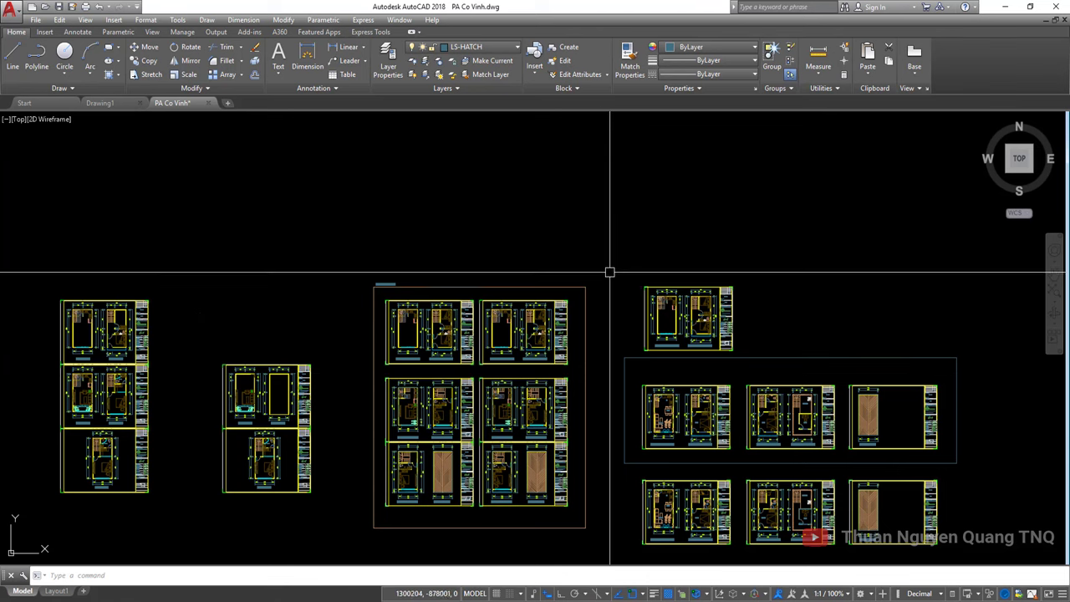
{"action": "middle_click_drag", "start_coordinate": [609, 272], "coordinate": [610, 275]}
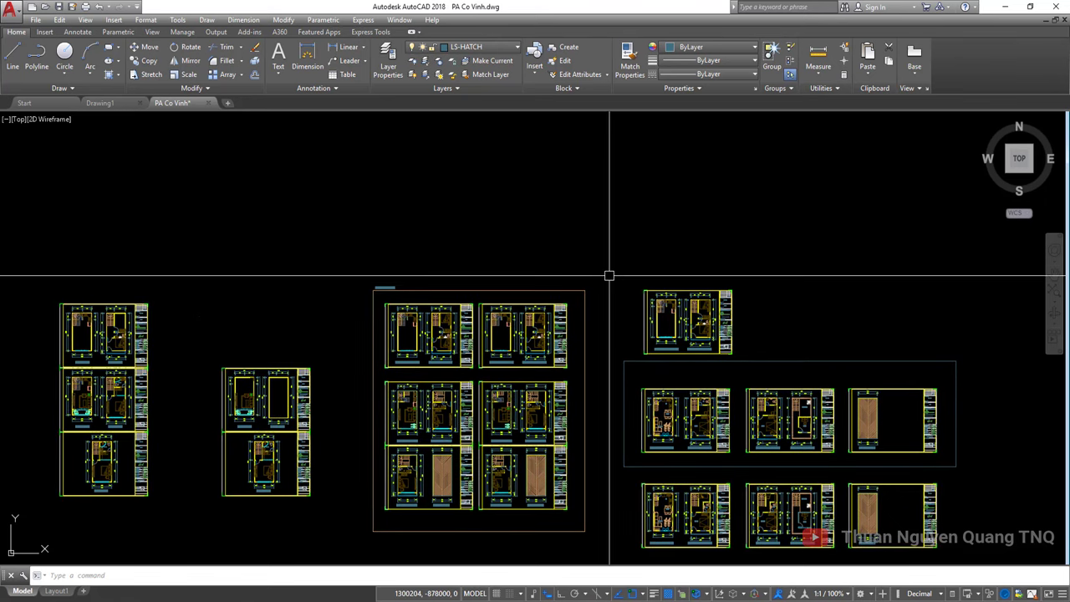